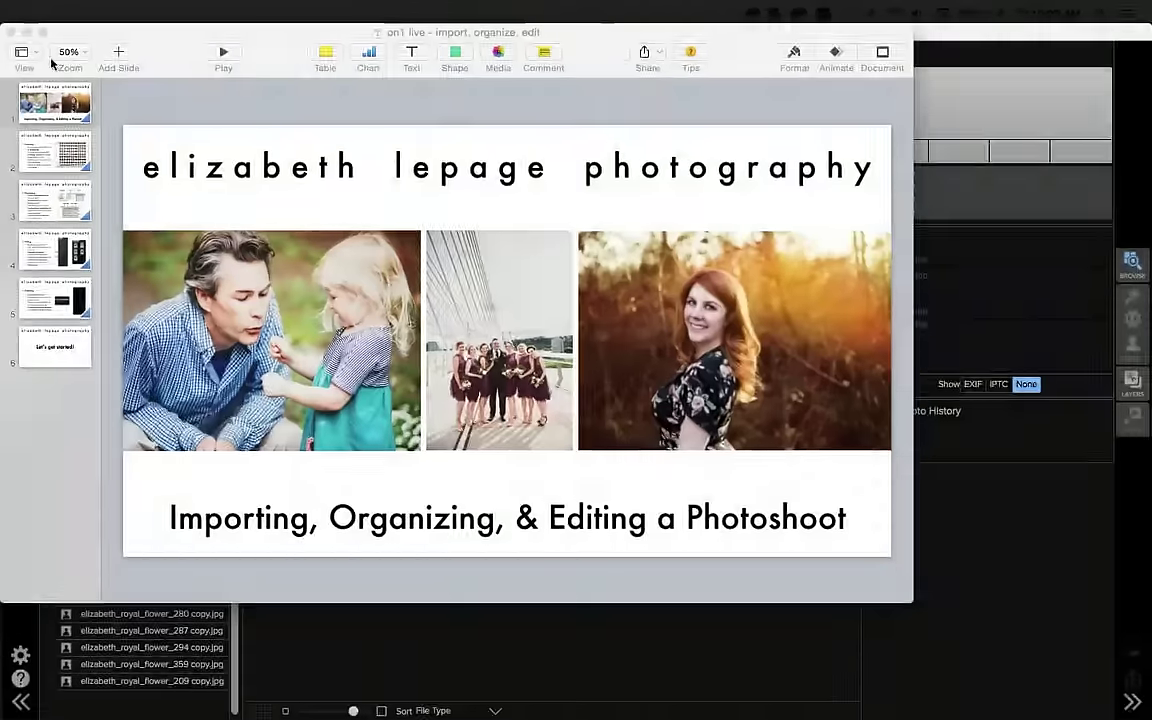
Bring the Keynote deck 'on1 live - import, organize, edit' to the front on its title slide.
{"action": "left_click", "coordinate": [149, 38]}
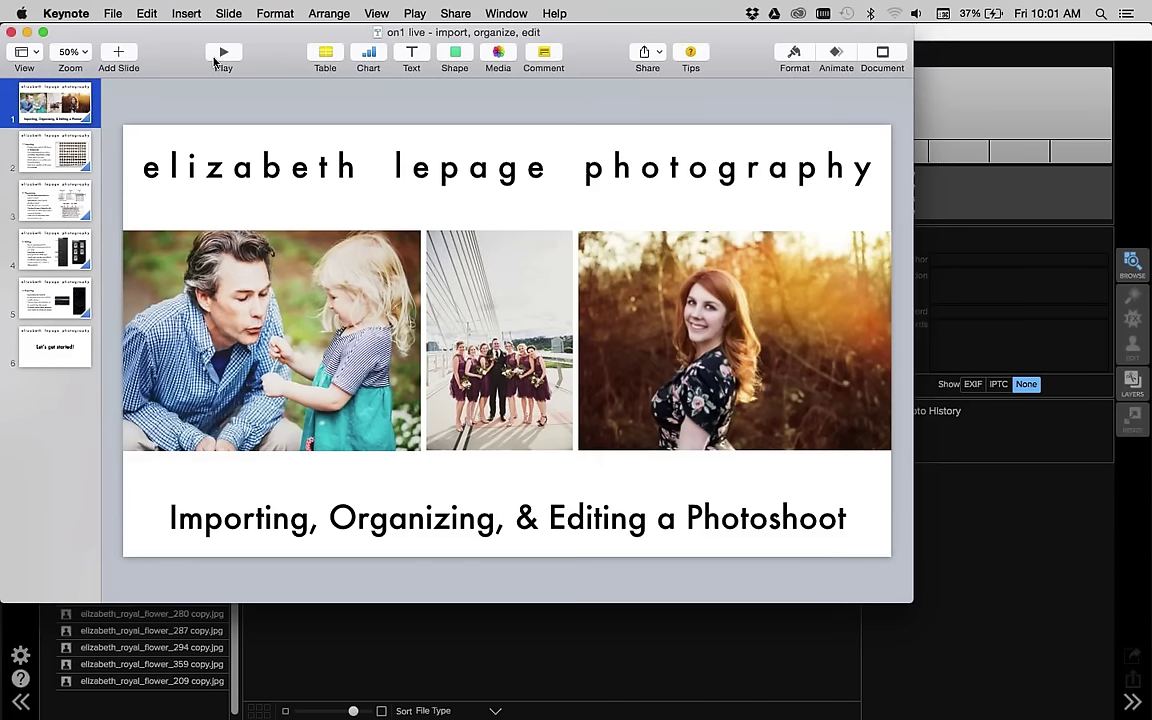
Play the Keynote deck full screen from the title slide.
{"action": "left_click", "coordinate": [214, 60]}
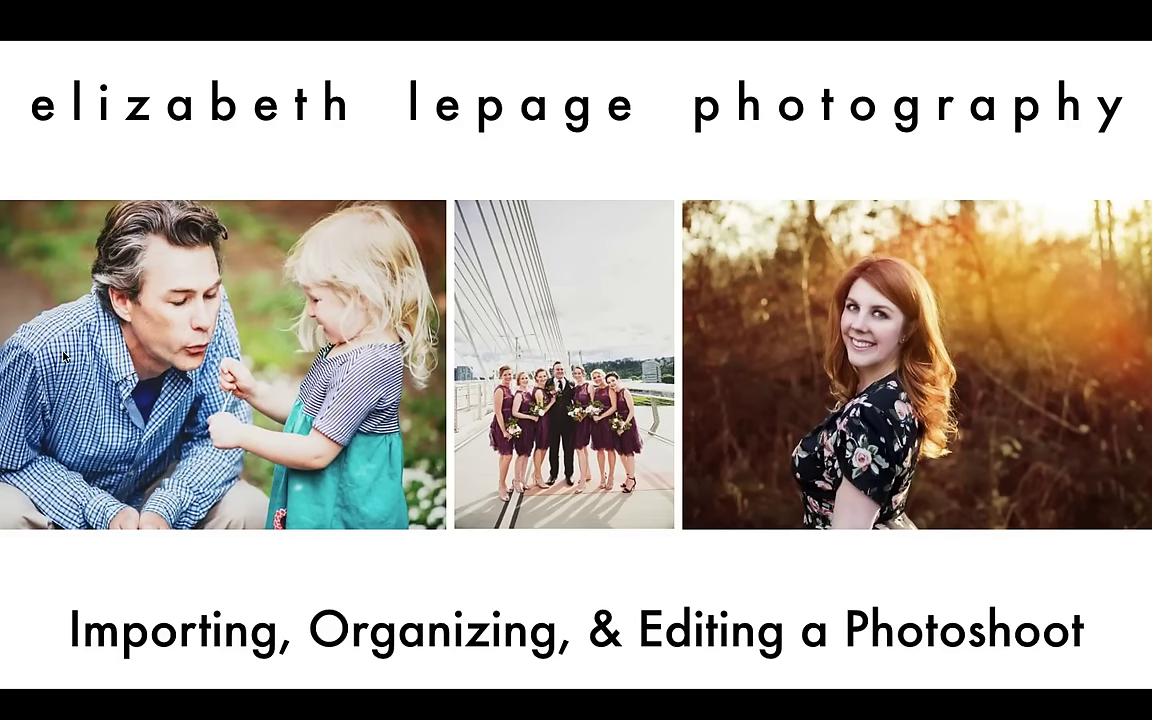
{"action": "left_click", "coordinate": [263, 159]}
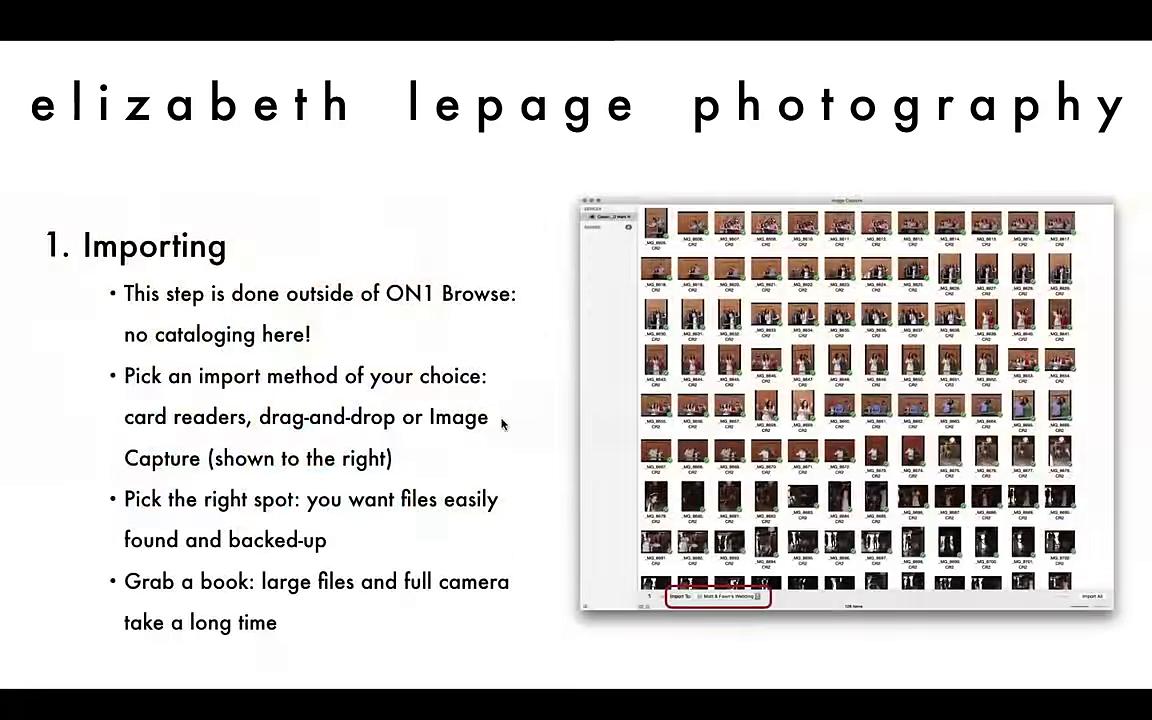
{"action": "left_click", "coordinate": [502, 424]}
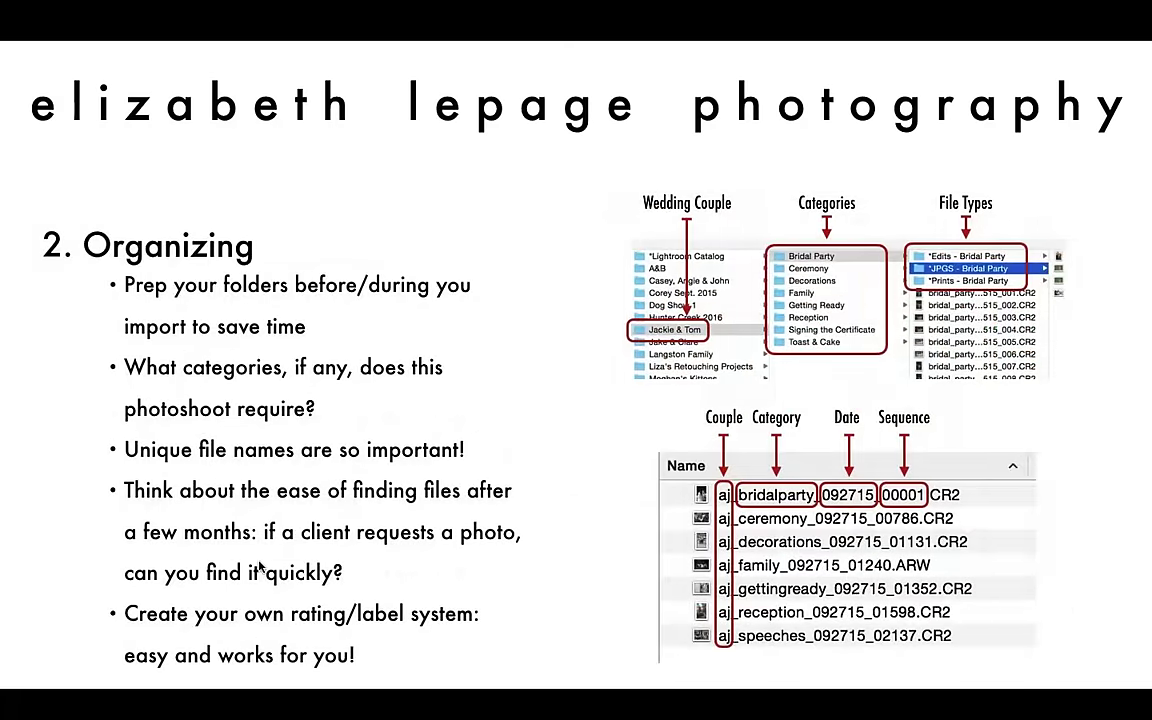
{"action": "left_click", "coordinate": [258, 566]}
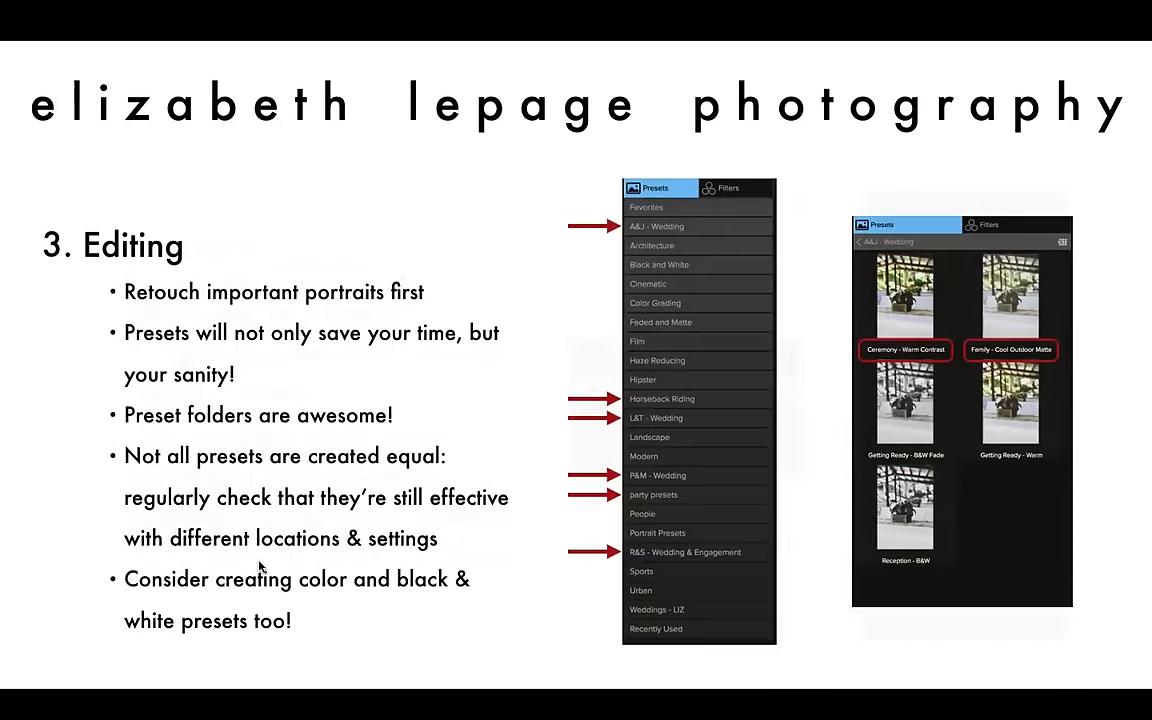
{"action": "left_click", "coordinate": [258, 566]}
{"action": "left_click", "coordinate": [258, 566]}
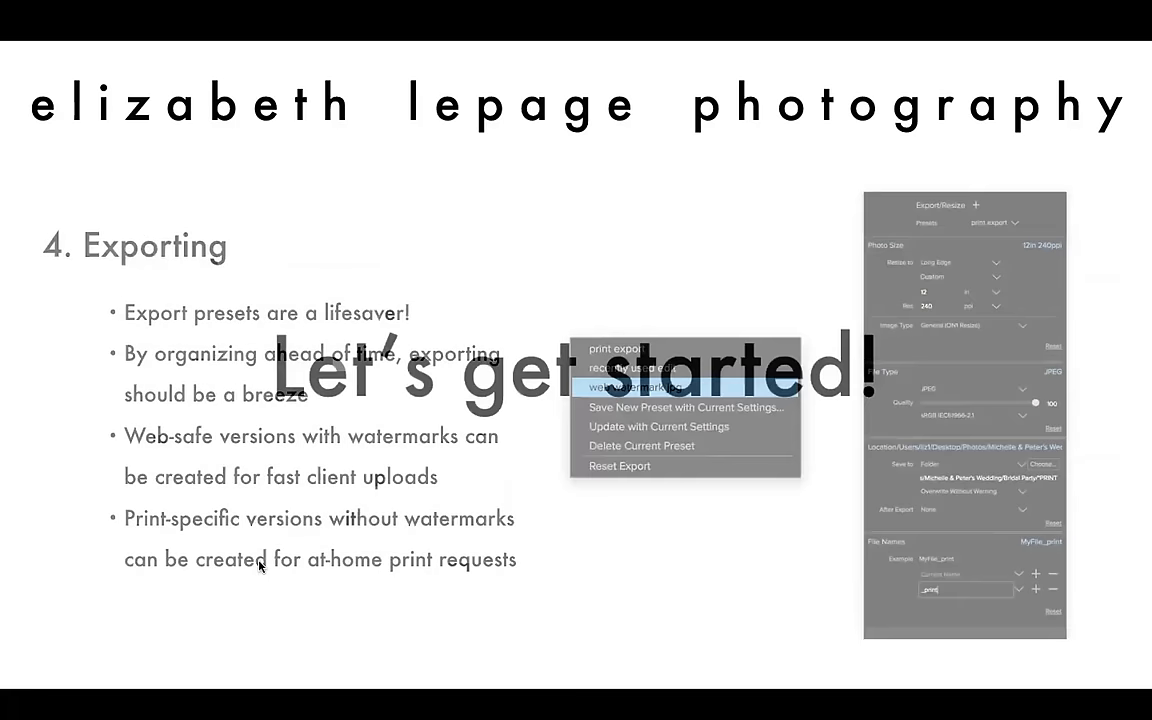
{"action": "key", "text": "Escape"}
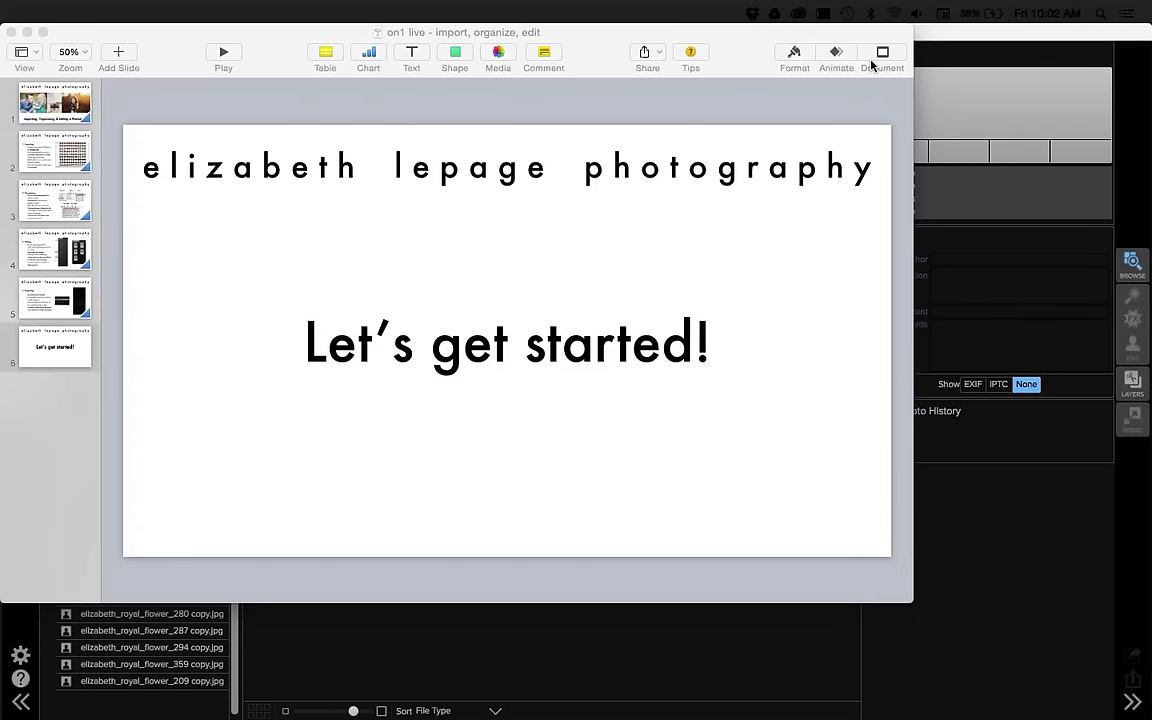
{"action": "left_click", "coordinate": [548, 45]}
{"action": "key", "text": "Home"}
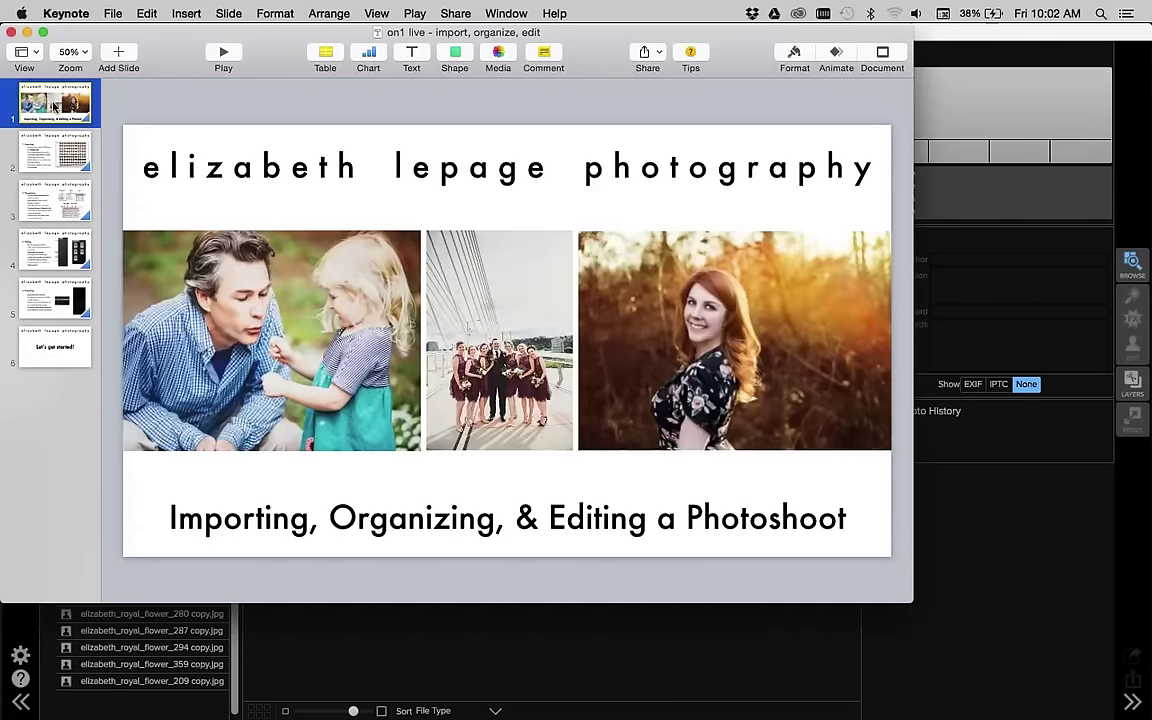
{"action": "left_click", "coordinate": [224, 55]}
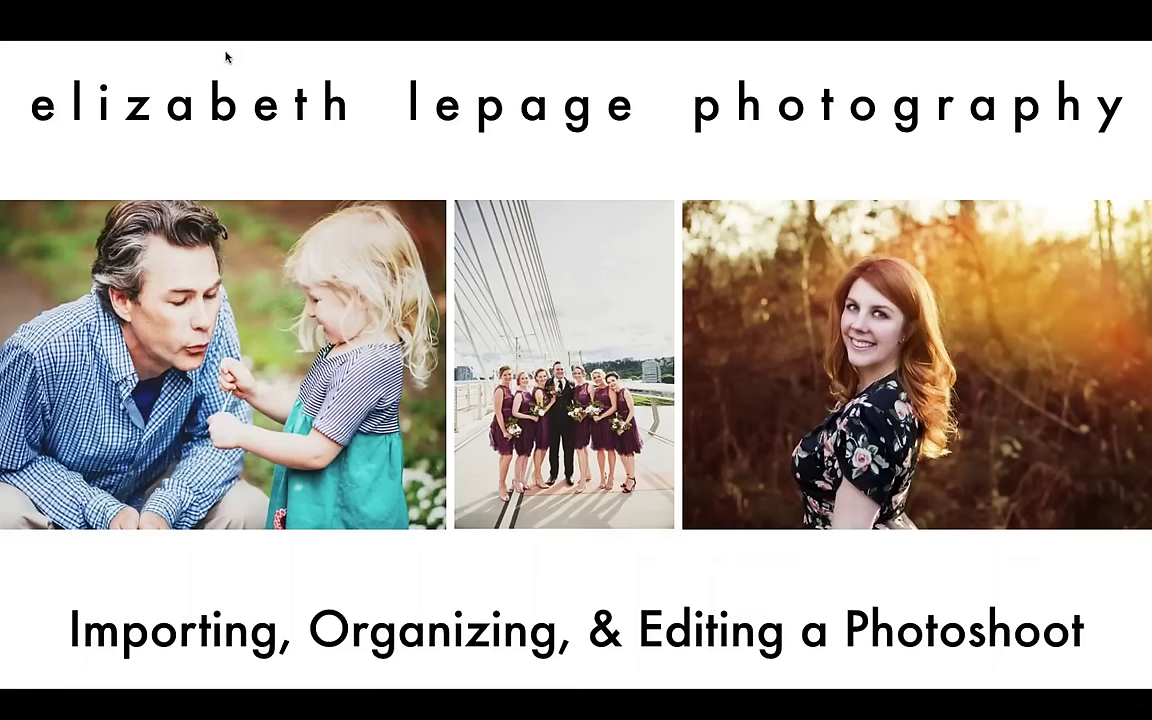
Advance the slideshow to the '1. Importing' slide.
{"action": "key", "text": "Right"}
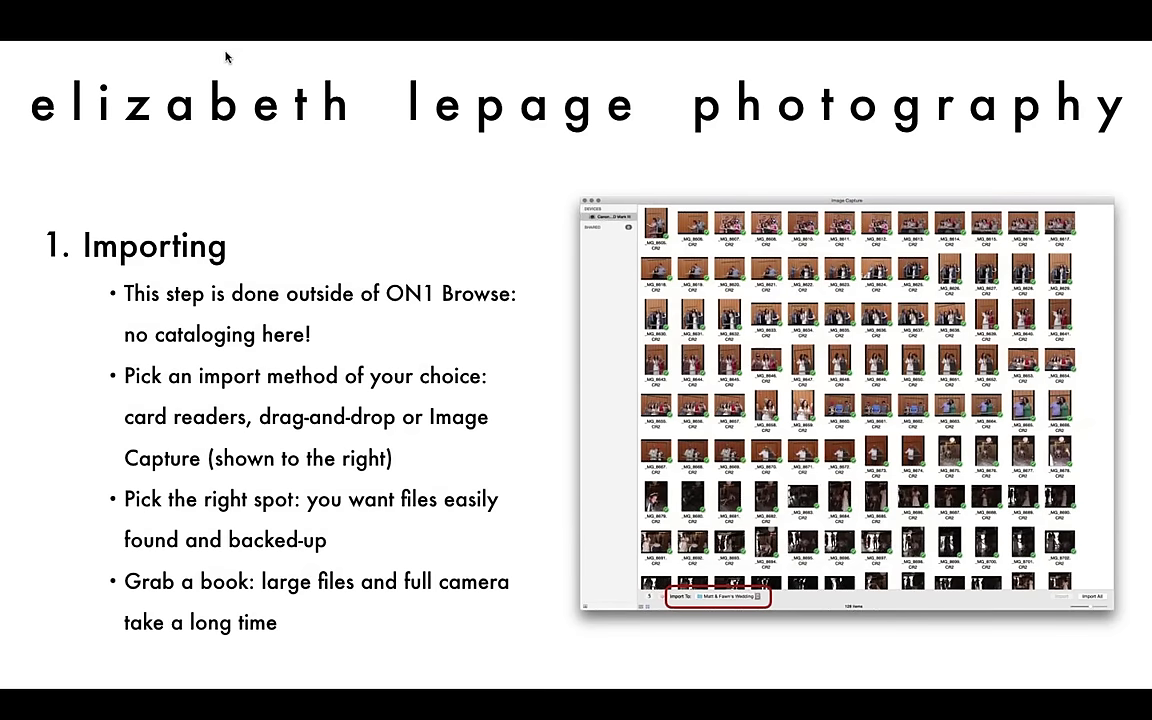
Advance the slideshow to the '2. Organizing' slide.
{"action": "key", "text": "Right"}
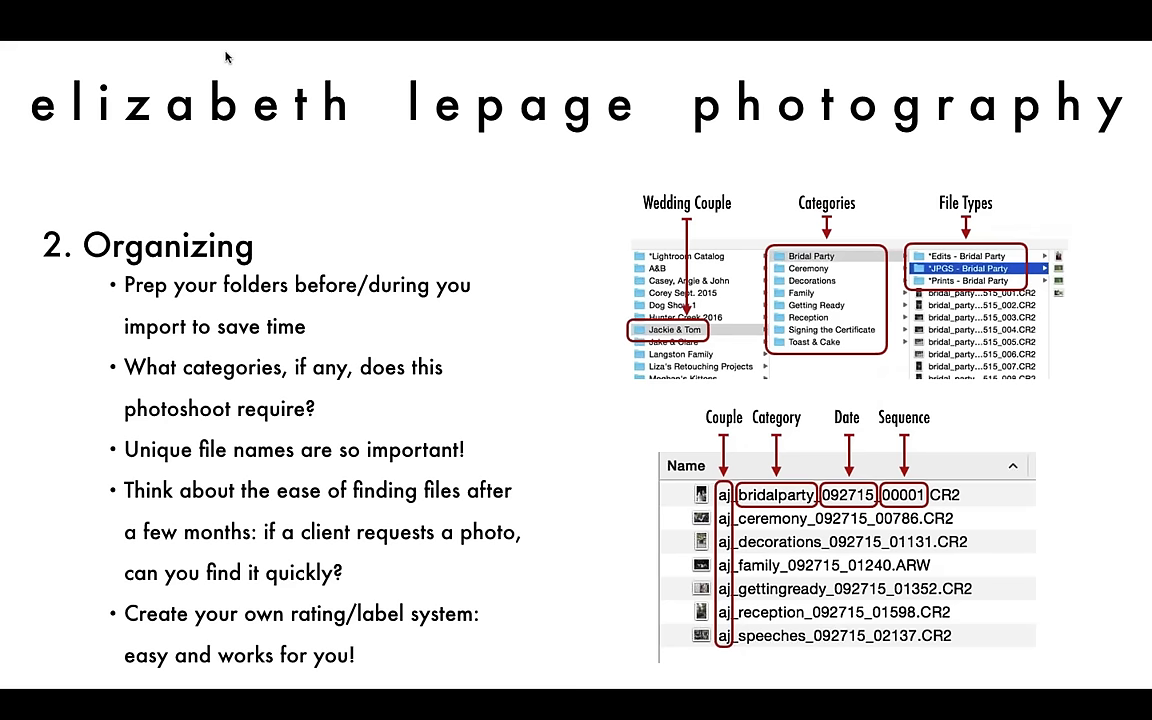
Advance the slideshow to the '3. Editing' slide.
{"action": "key", "text": "Right"}
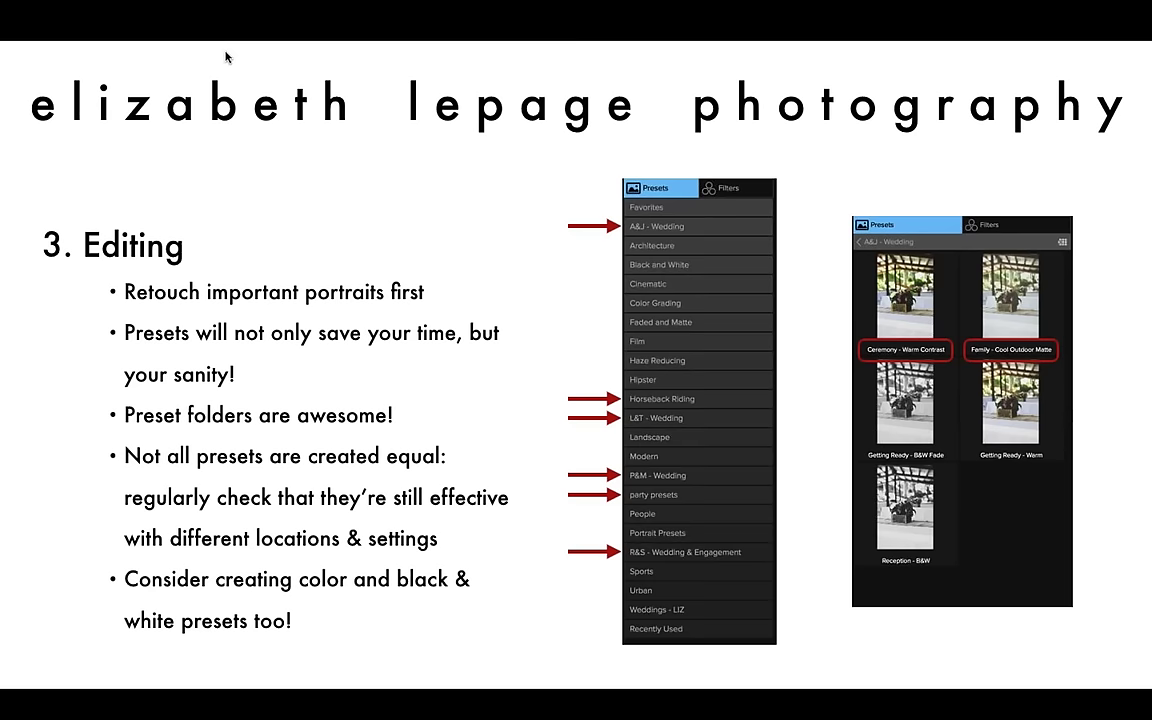
Show the '4. Exporting' slide, then exit the slideshow on 'Let's get started!'.
{"action": "key", "text": "Right"}
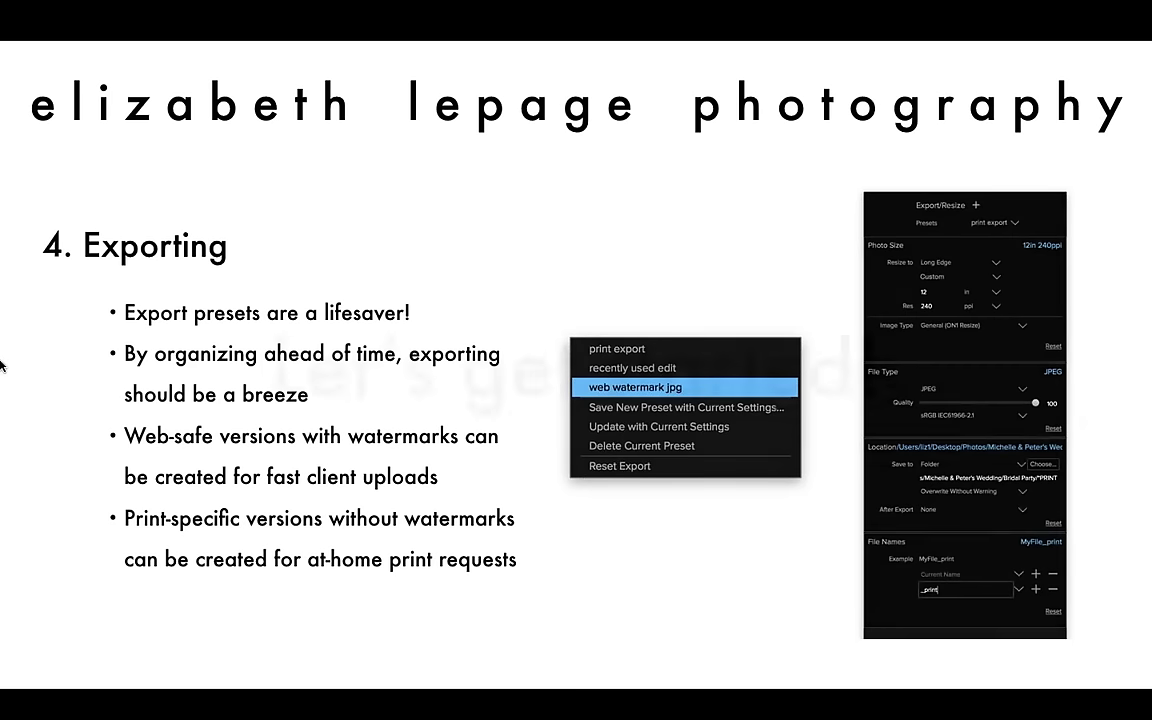
{"action": "key", "text": "Escape"}
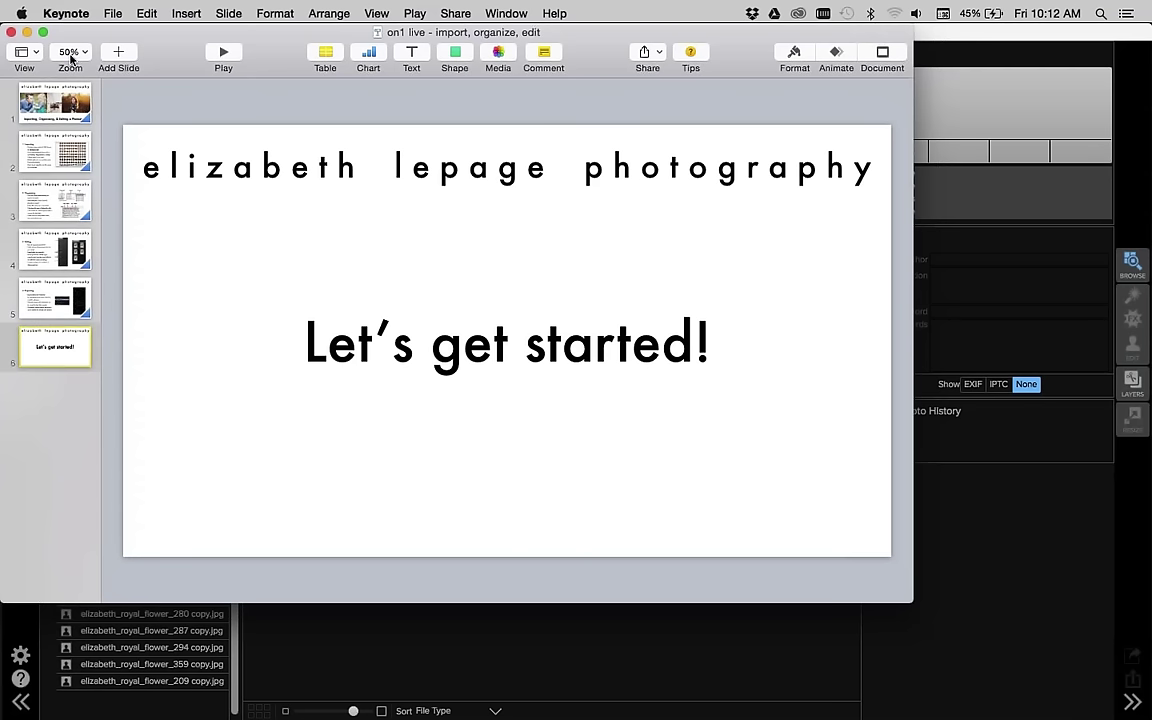
Minimize Keynote and bring the ON1 Photo 10 browser to the front.
{"action": "left_click", "coordinate": [27, 33]}
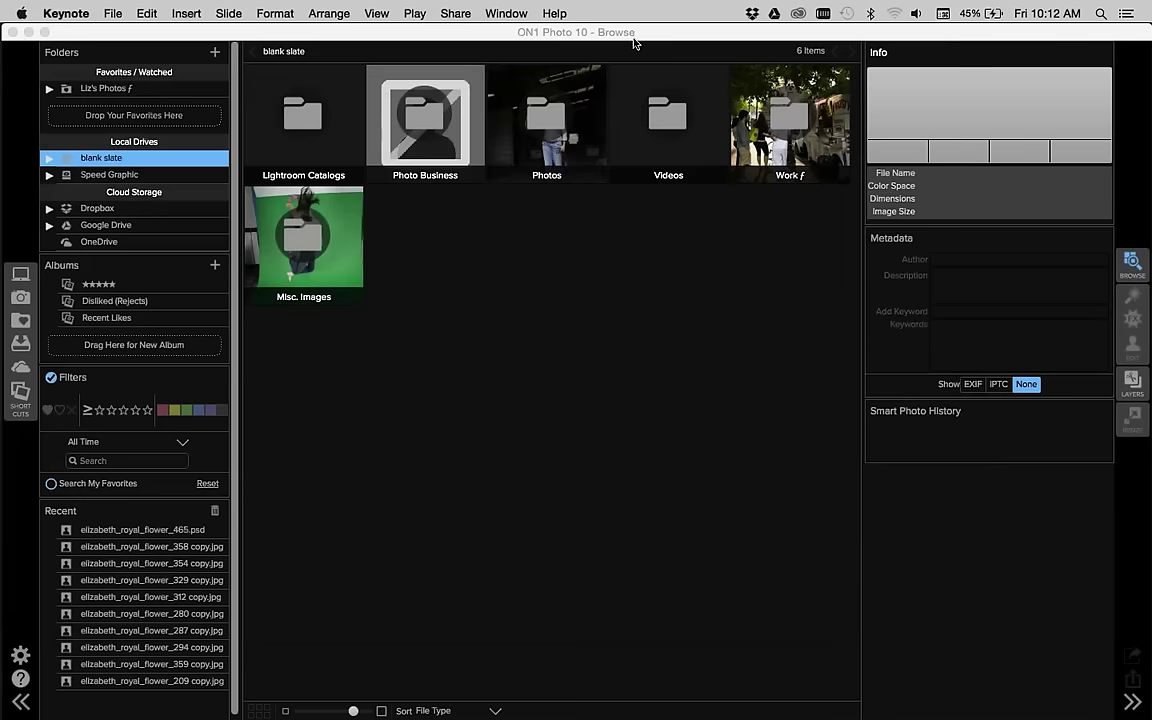
{"action": "left_click", "coordinate": [583, 33]}
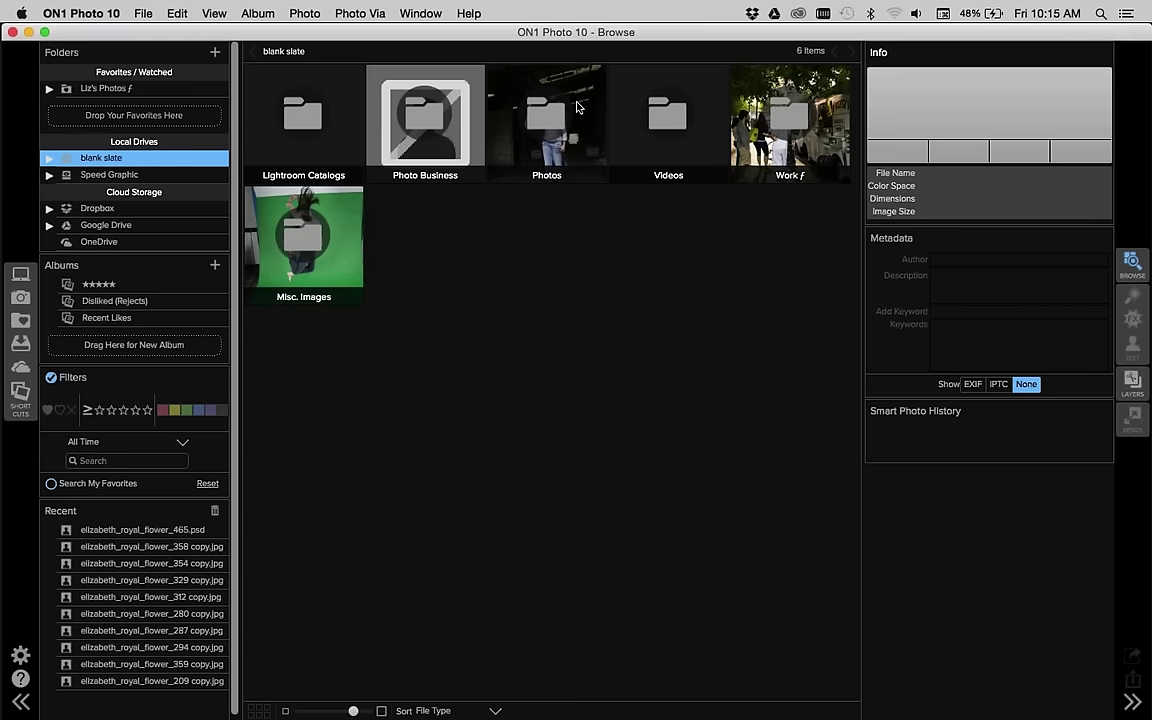
Open the Photos folder inside the blank slate drive.
{"action": "left_click", "coordinate": [533, 131]}
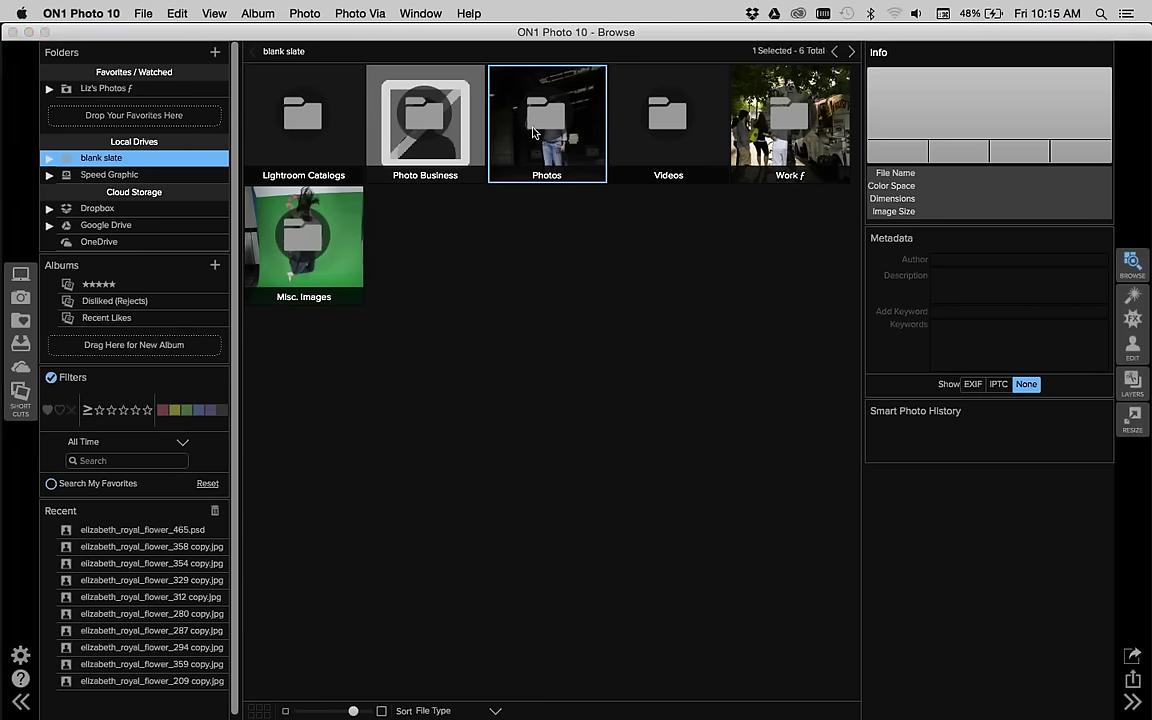
{"action": "double_click", "coordinate": [533, 131]}
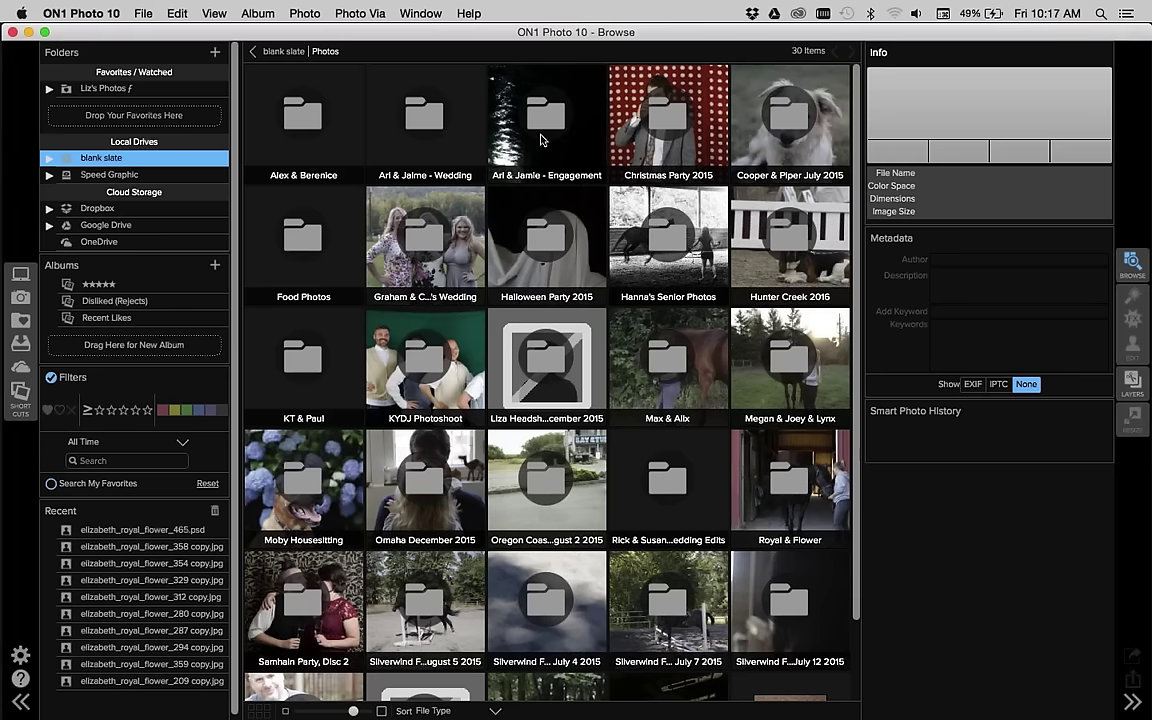
Open the Alex & Berenice shoot folder, then go back up to Photos.
{"action": "left_click", "coordinate": [303, 121]}
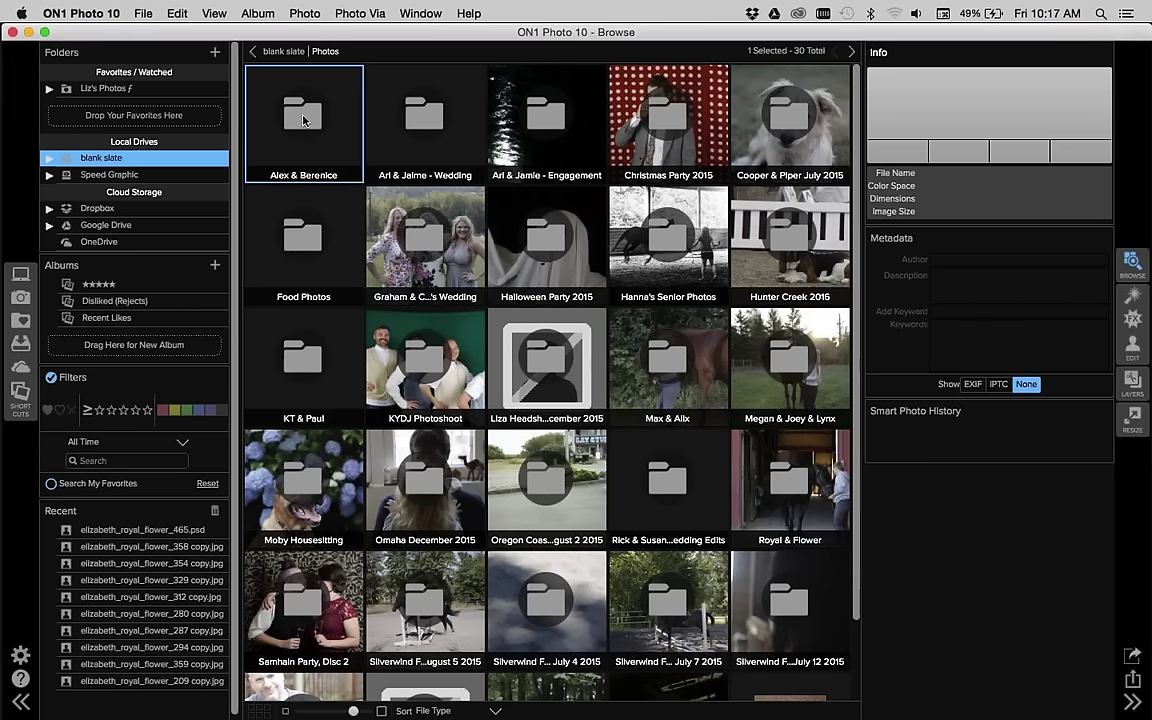
{"action": "double_click", "coordinate": [303, 121]}
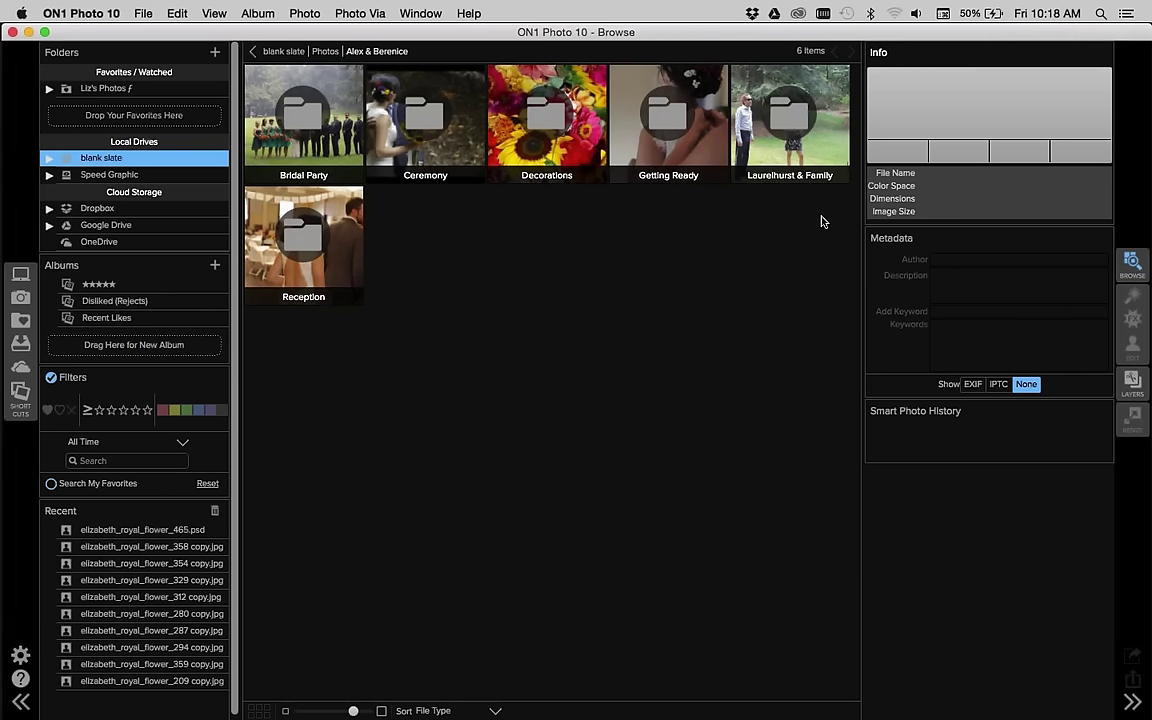
{"action": "left_click", "coordinate": [325, 51]}
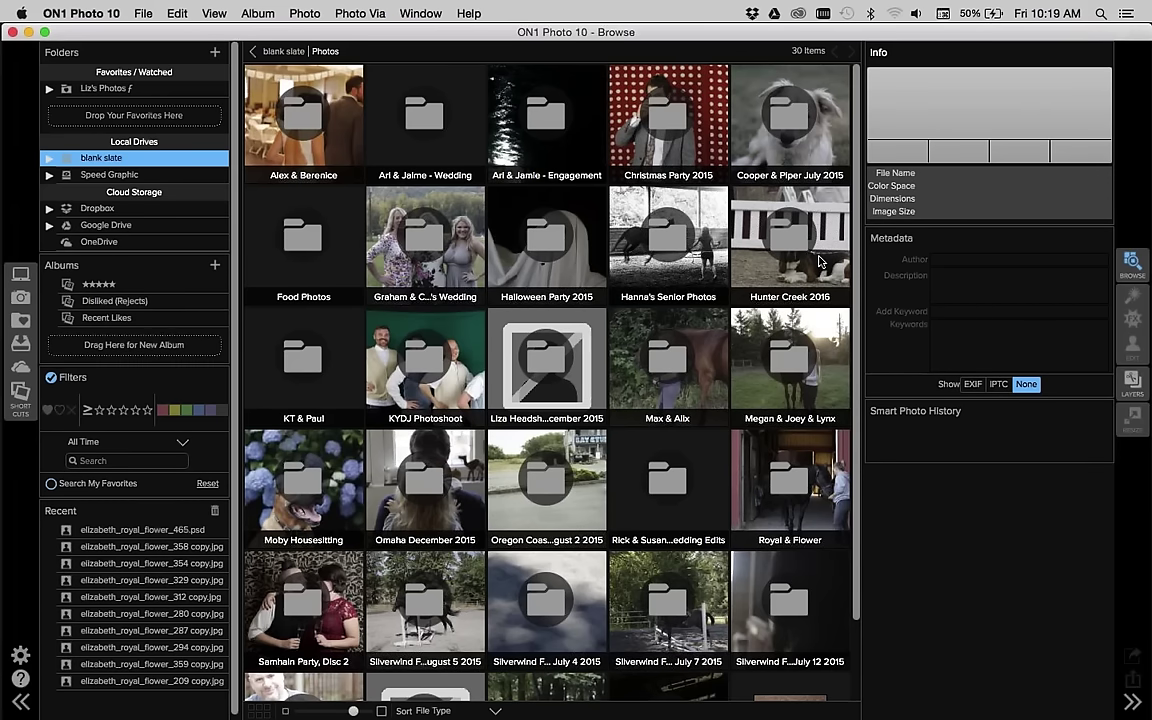
Select the Hunter Creek 2016 shoot folder.
{"action": "left_click", "coordinate": [778, 237]}
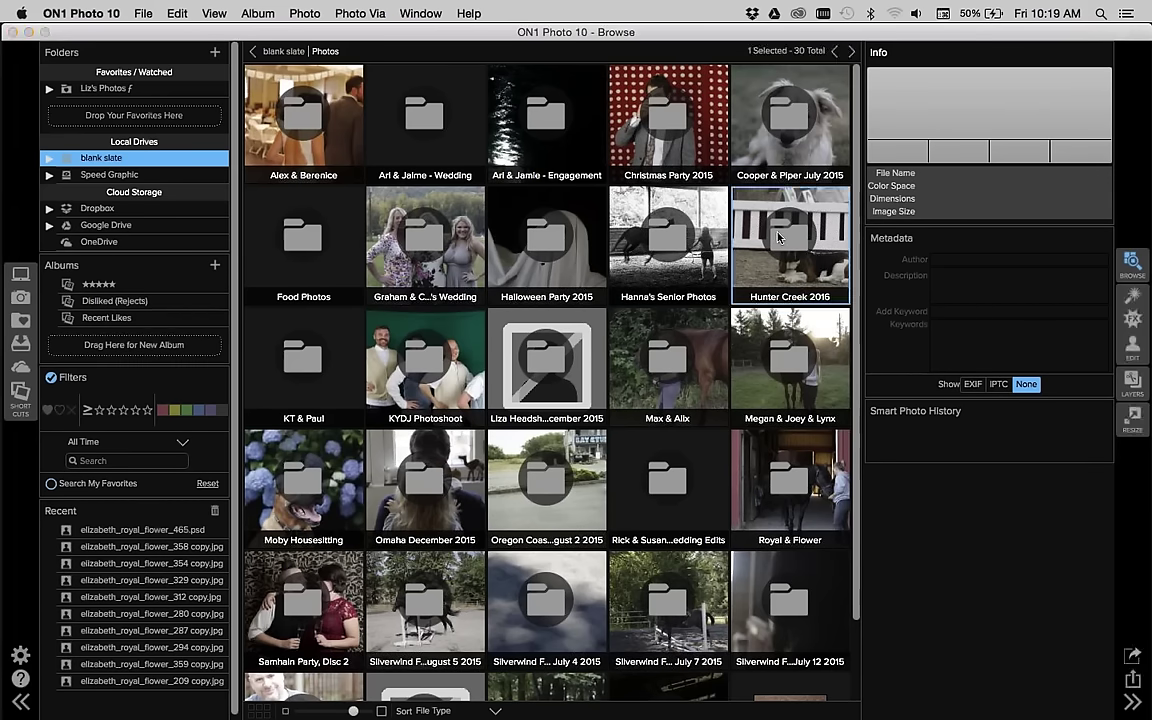
{"action": "double_click", "coordinate": [778, 237]}
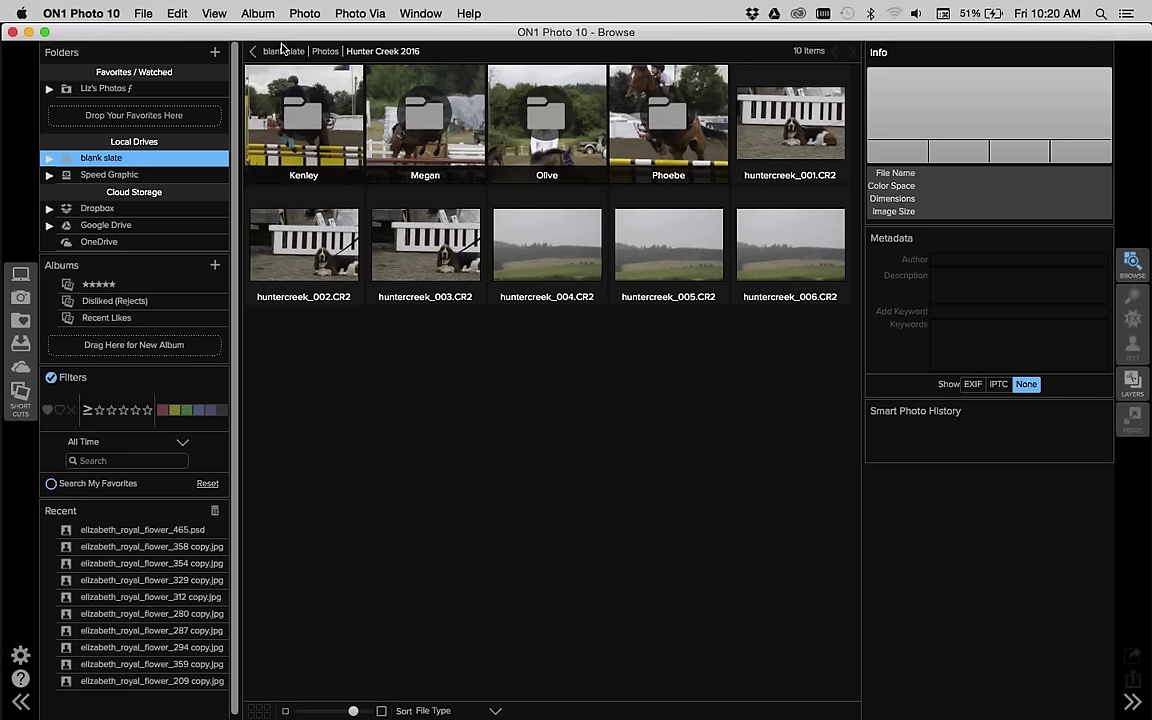
{"action": "left_click", "coordinate": [255, 53]}
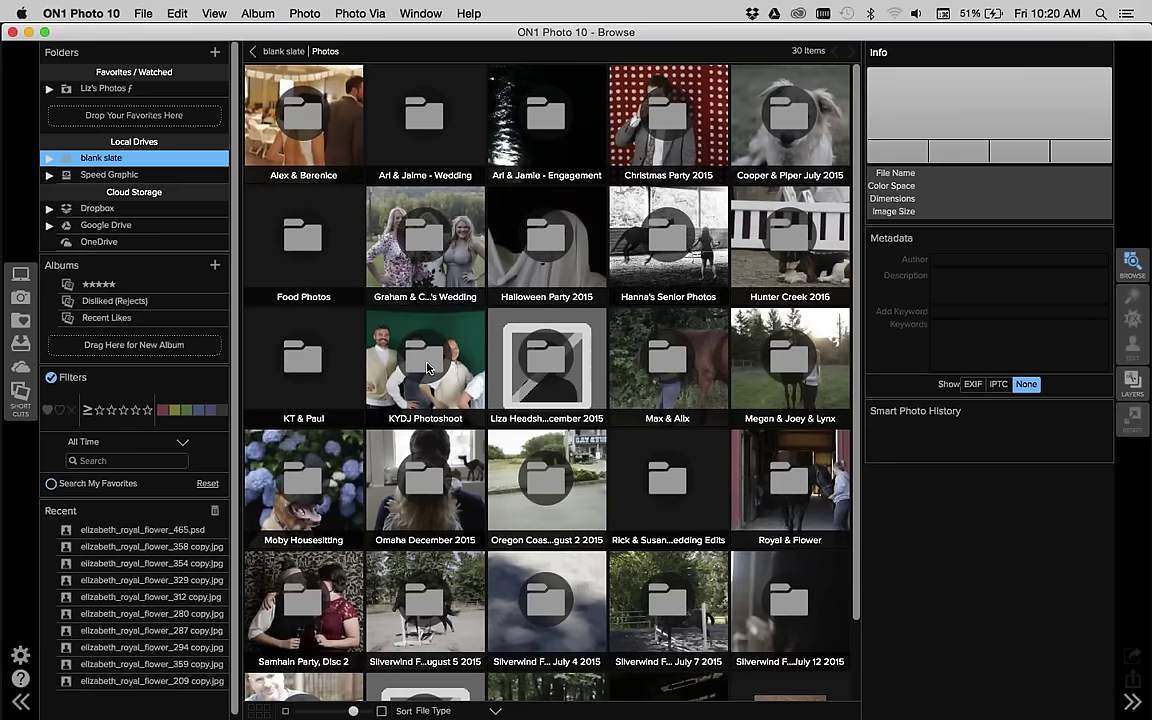
Open the KYDJ Photoshoot folder to view its kydj subfolder and _MG_ CR2 group shots.
{"action": "left_click", "coordinate": [427, 368]}
{"action": "double_click", "coordinate": [427, 368]}
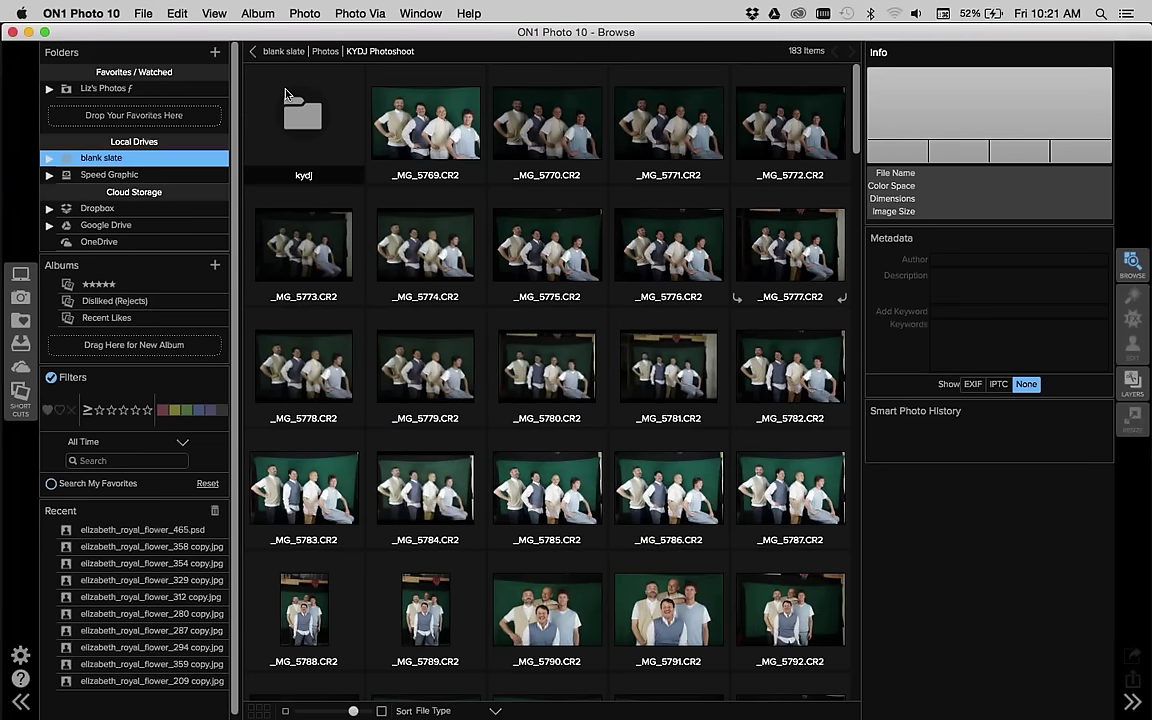
Return to the Photos folder's 30 shoot folders and select the senior portraits folder.
{"action": "left_click", "coordinate": [252, 53]}
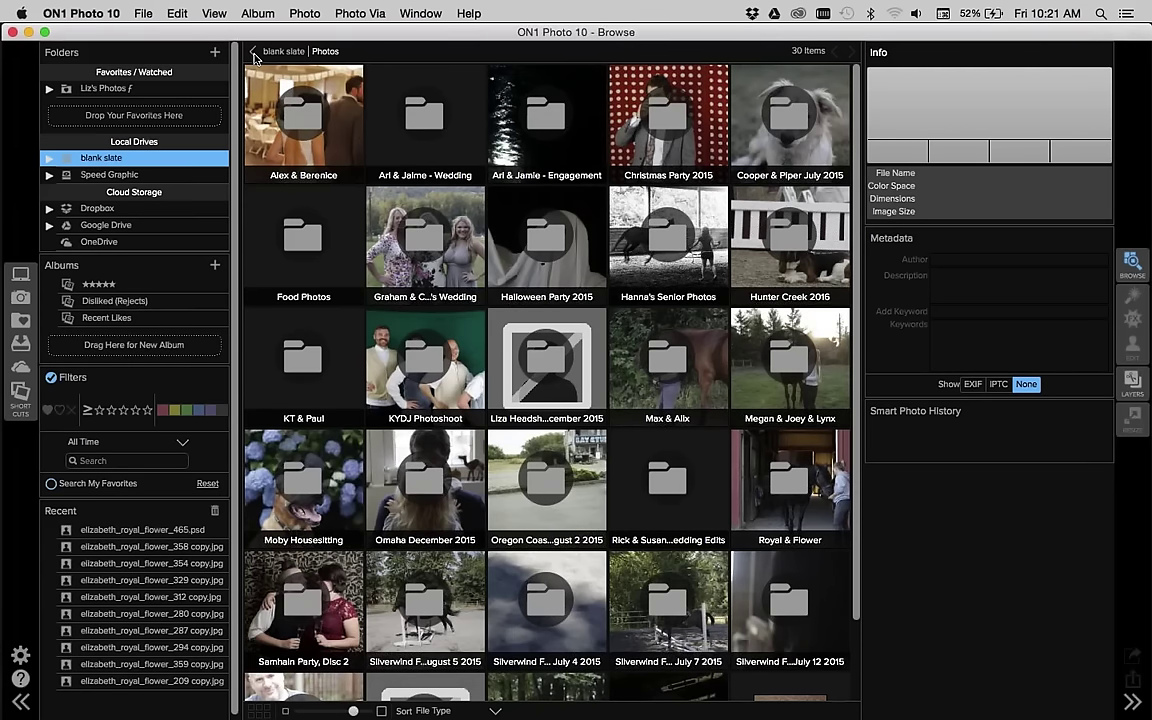
{"action": "left_click", "coordinate": [677, 241]}
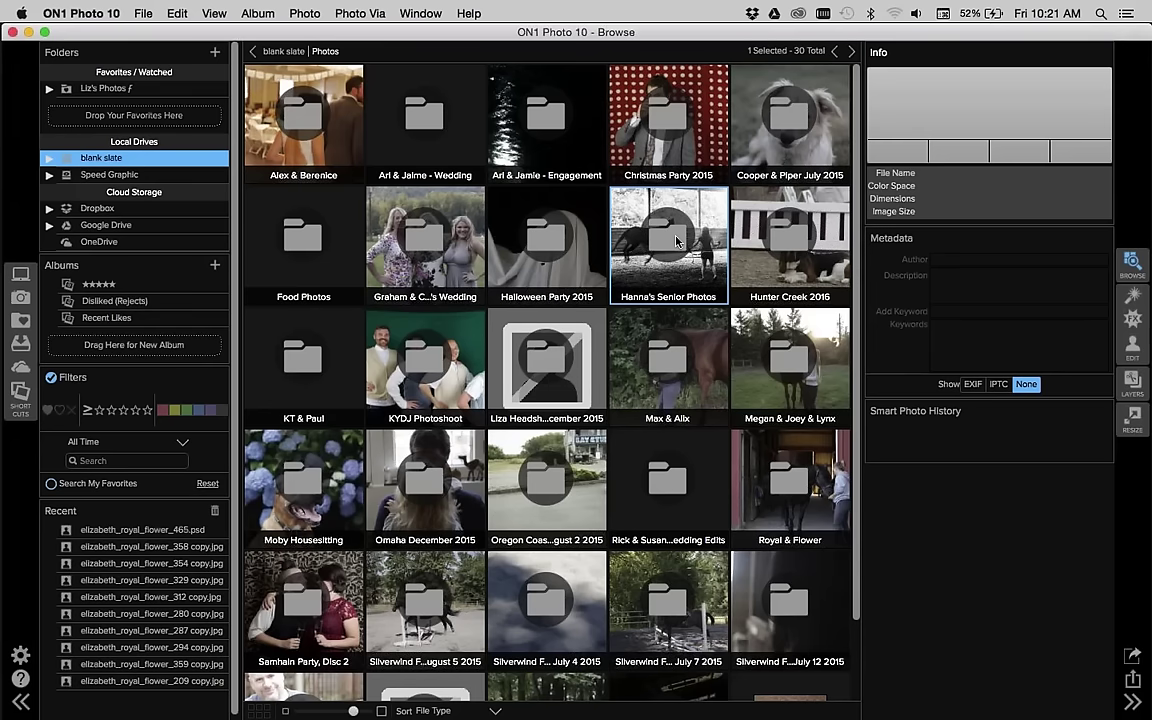
{"action": "double_click", "coordinate": [677, 241]}
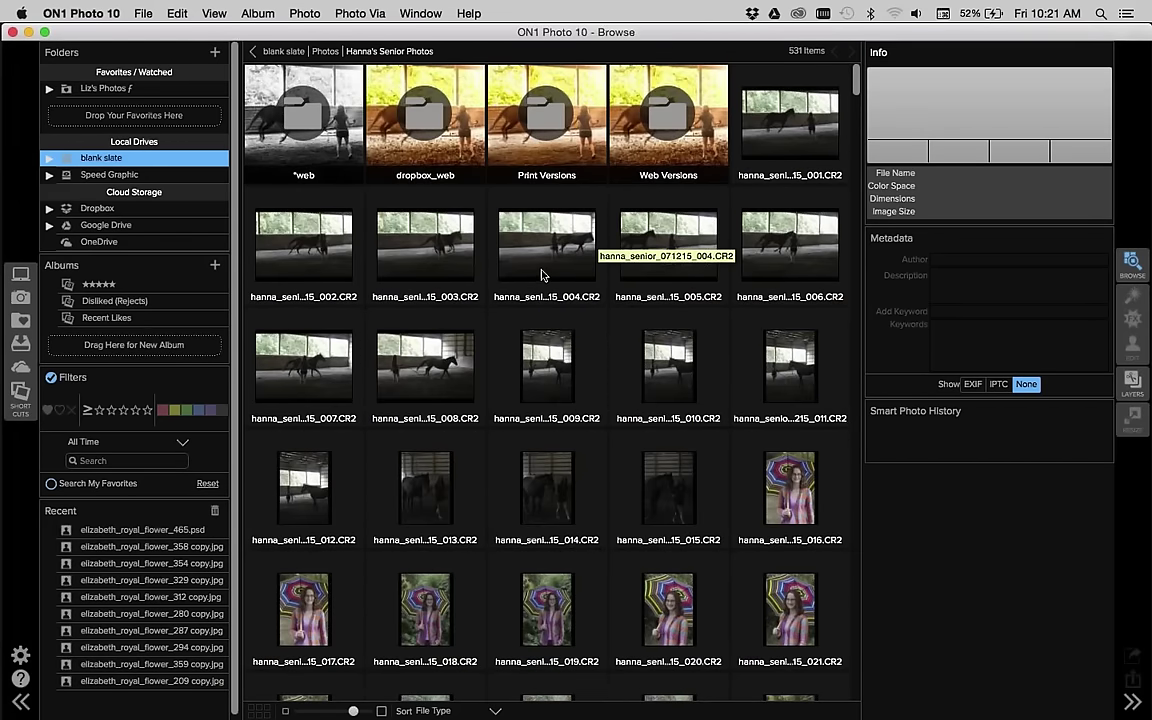
{"action": "left_click", "coordinate": [532, 262]}
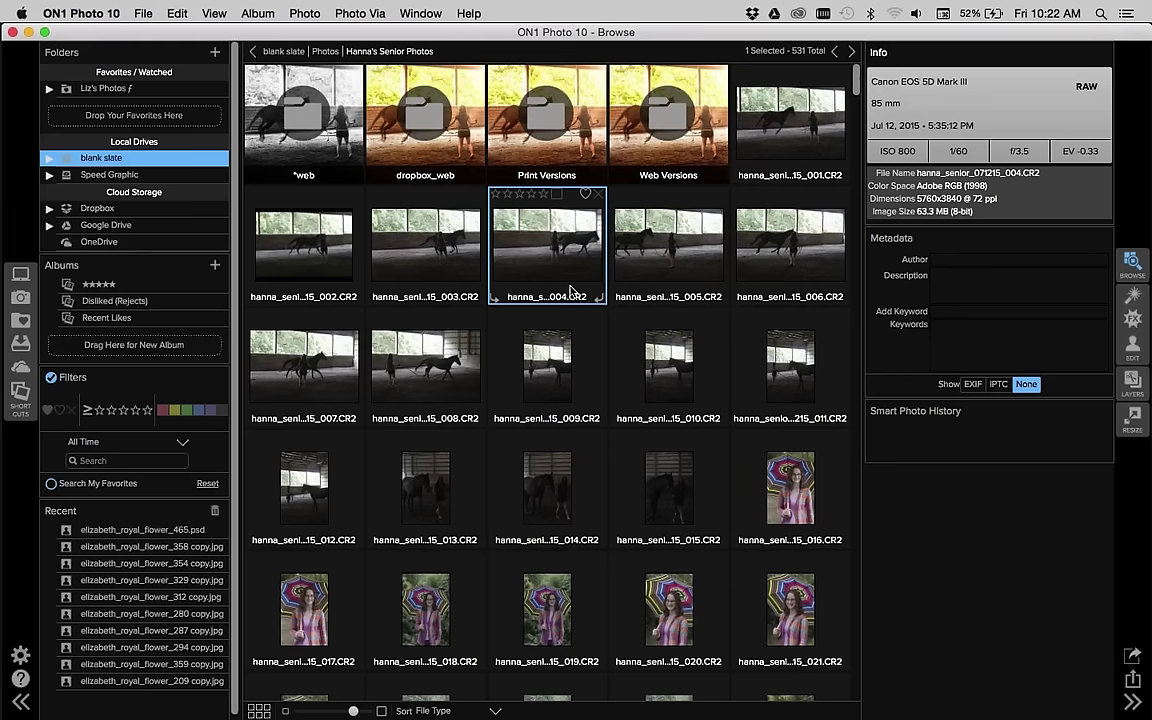
{"action": "left_click", "coordinate": [254, 52]}
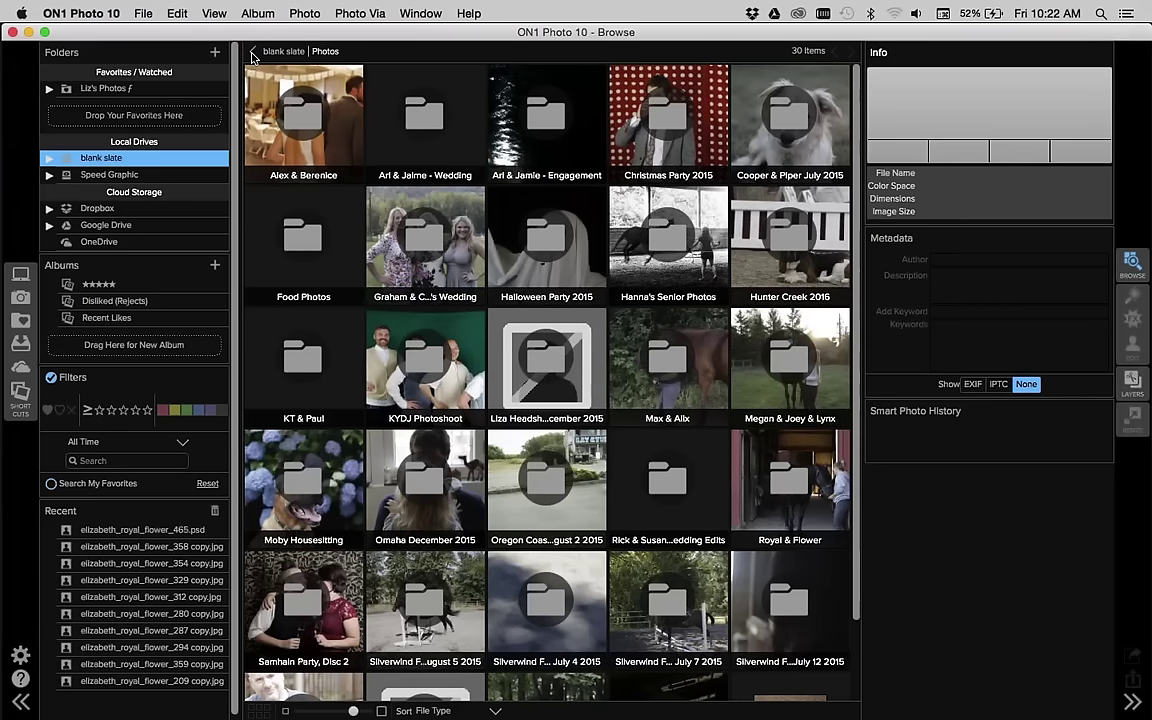
Open Megan & Joey & Lynx, inspect the first Joey photo, then return to its three subfolders.
{"action": "double_click", "coordinate": [787, 358]}
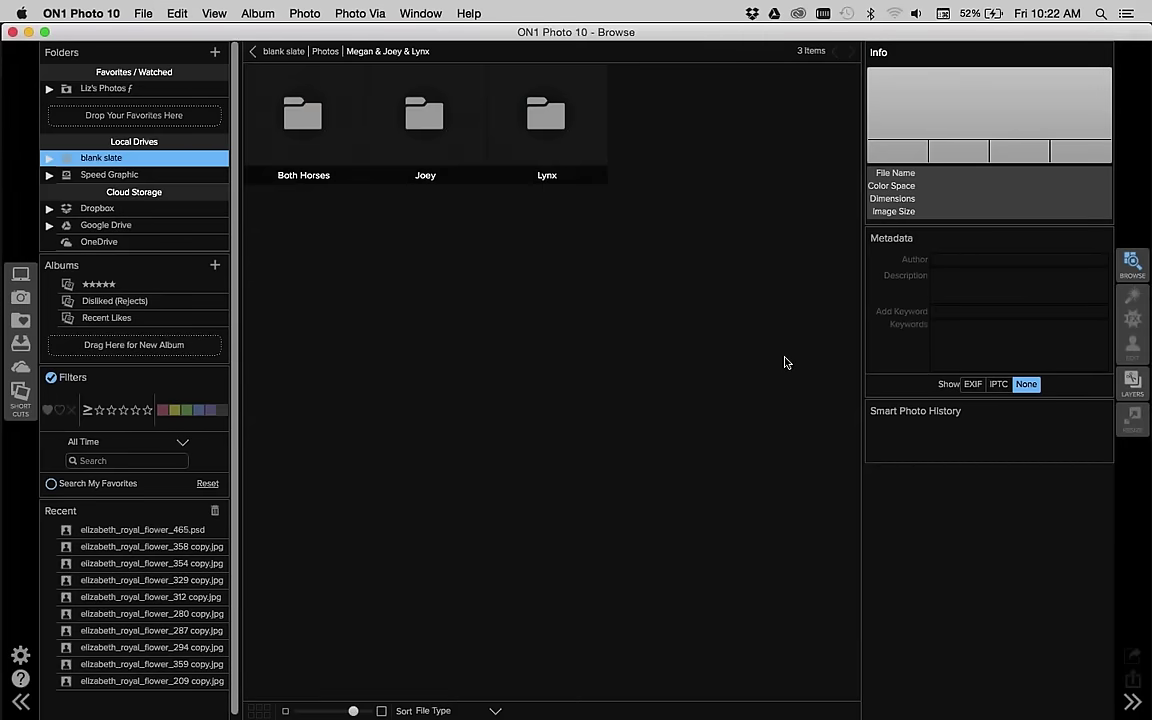
{"action": "left_click", "coordinate": [424, 121]}
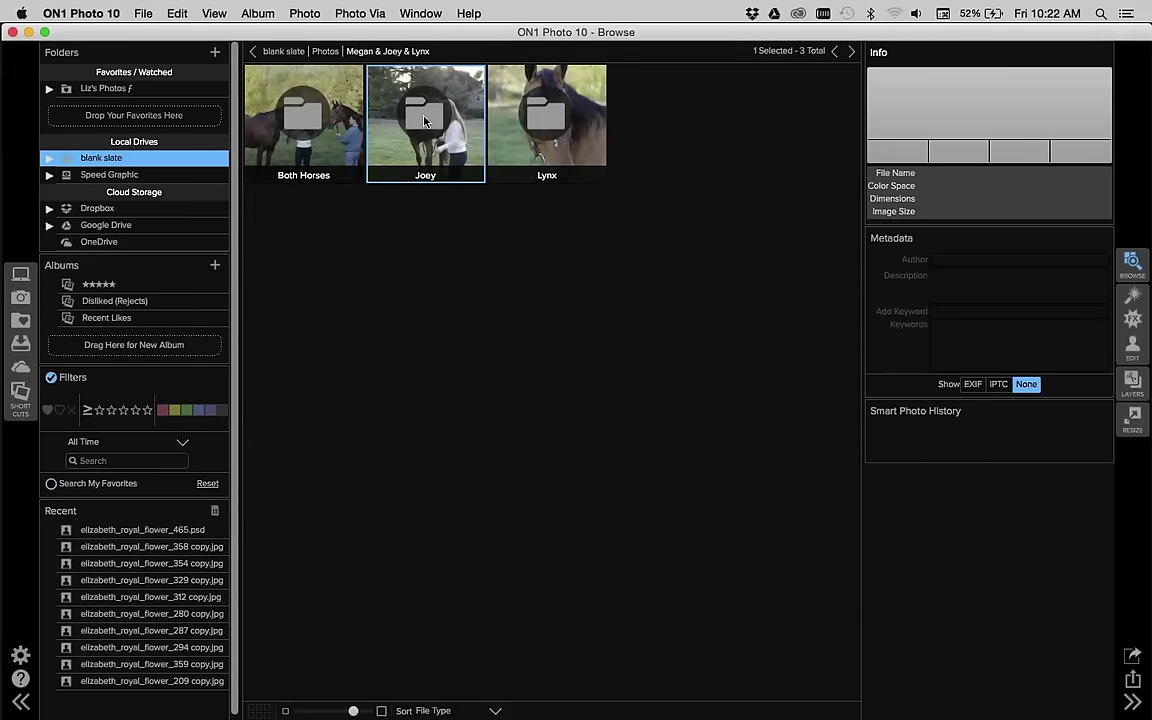
{"action": "double_click", "coordinate": [424, 121]}
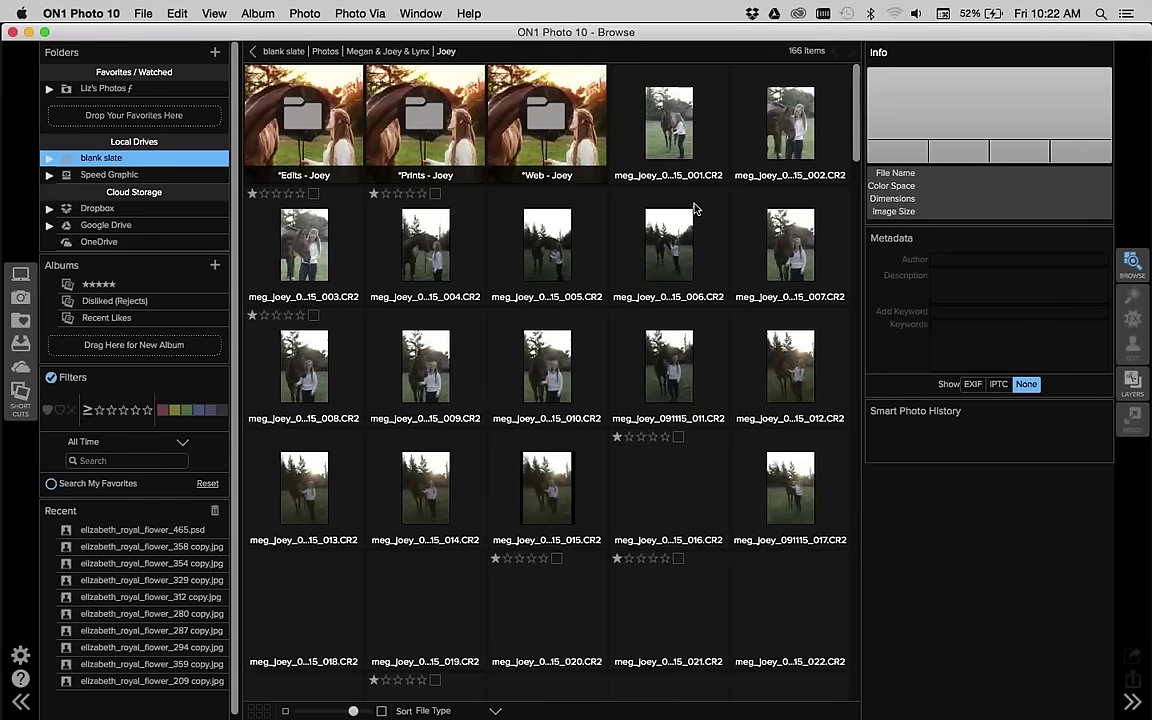
{"action": "left_click", "coordinate": [675, 125]}
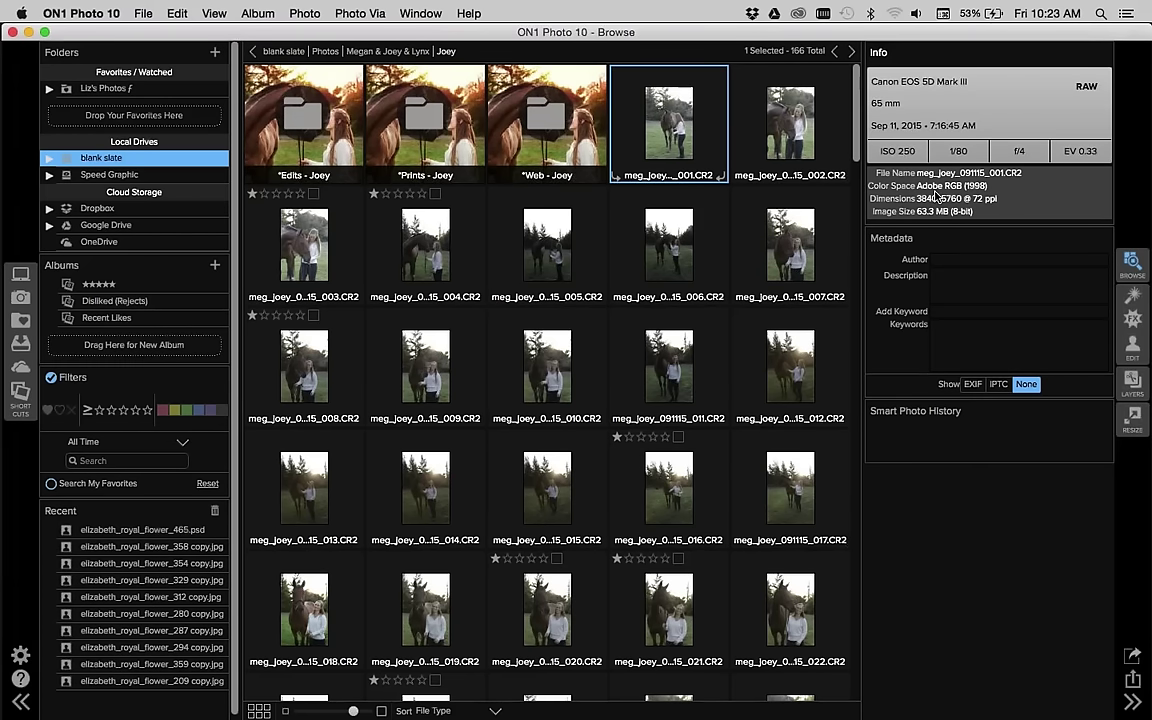
{"action": "left_click", "coordinate": [251, 55]}
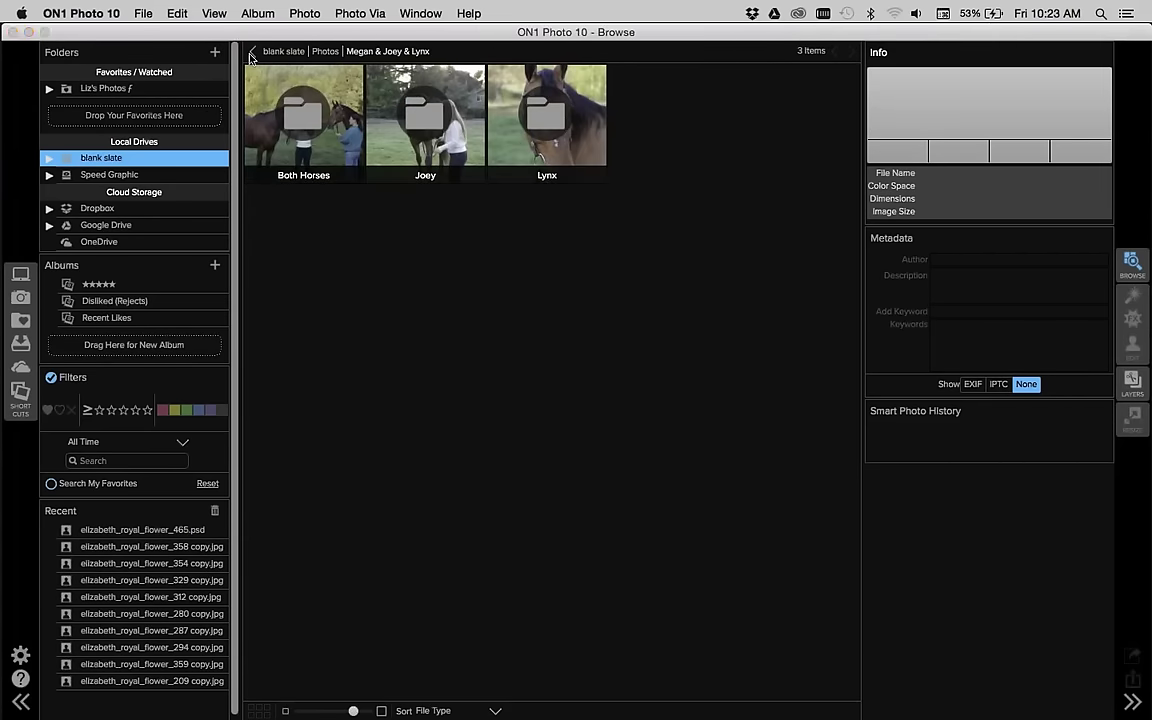
Go back to Photos, open Alex & Berenice, and select its Decorations subfolder.
{"action": "left_click", "coordinate": [251, 55]}
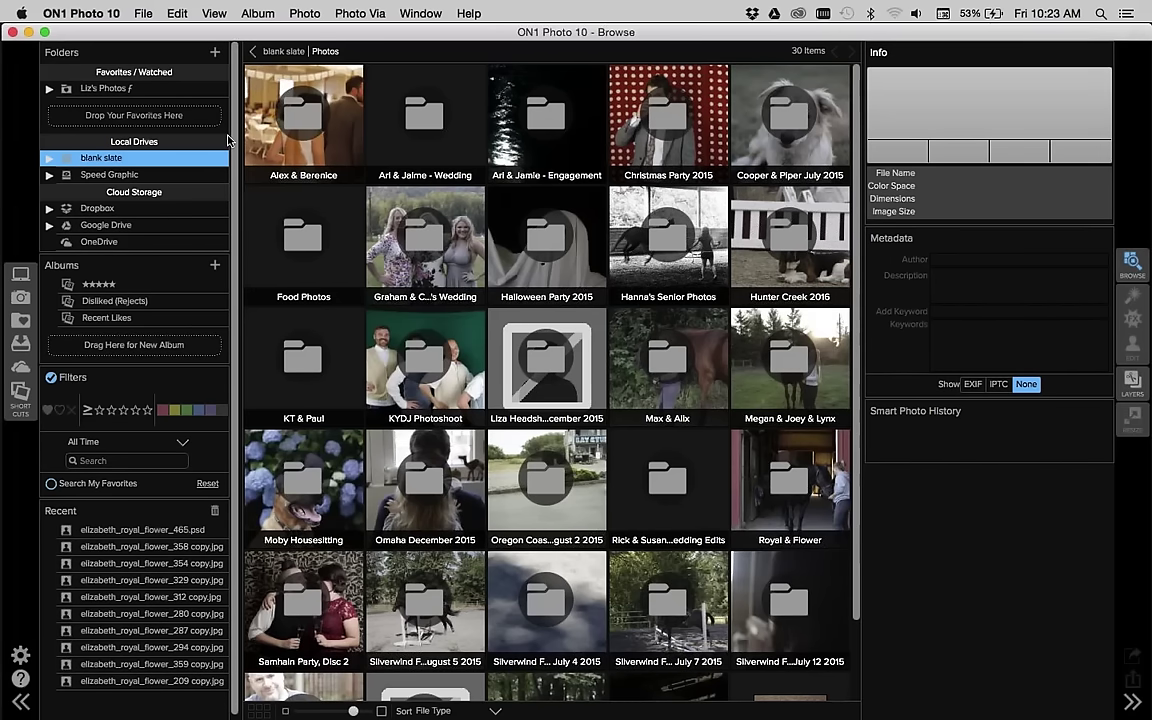
{"action": "left_click", "coordinate": [304, 114]}
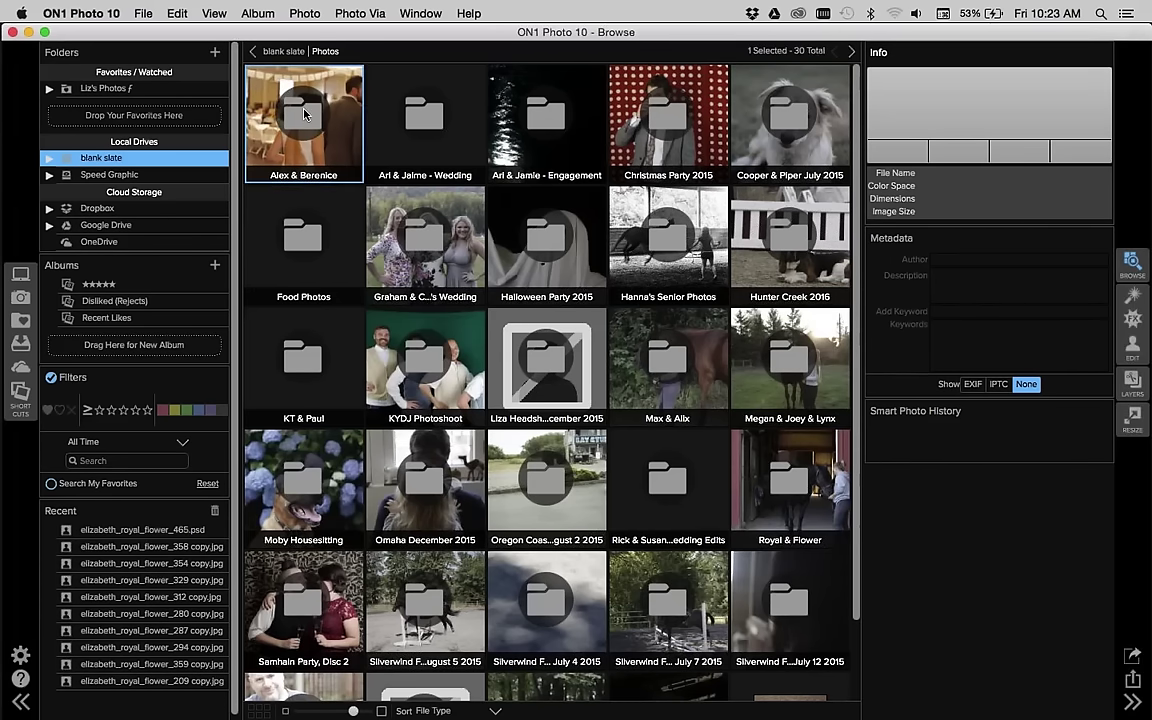
{"action": "double_click", "coordinate": [304, 114]}
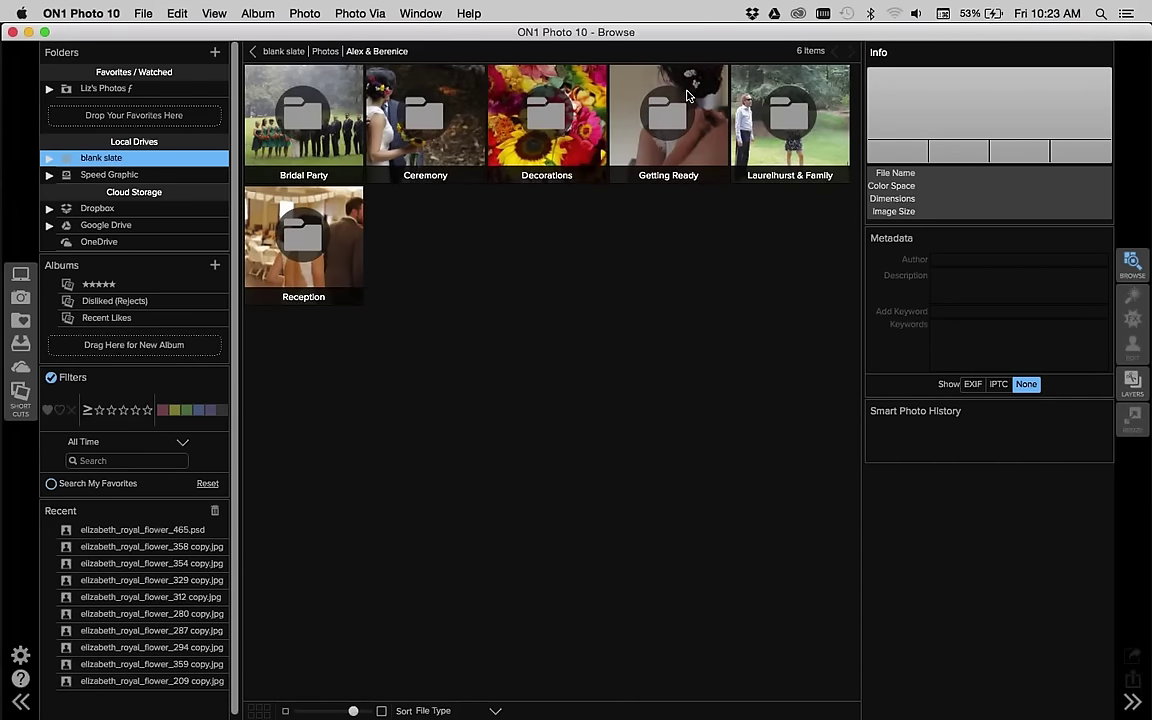
{"action": "left_click", "coordinate": [549, 113]}
Open Decorations, browse its 122 photos, and rotate _MG_1166 clockwise to landscape.
{"action": "double_click", "coordinate": [549, 113]}
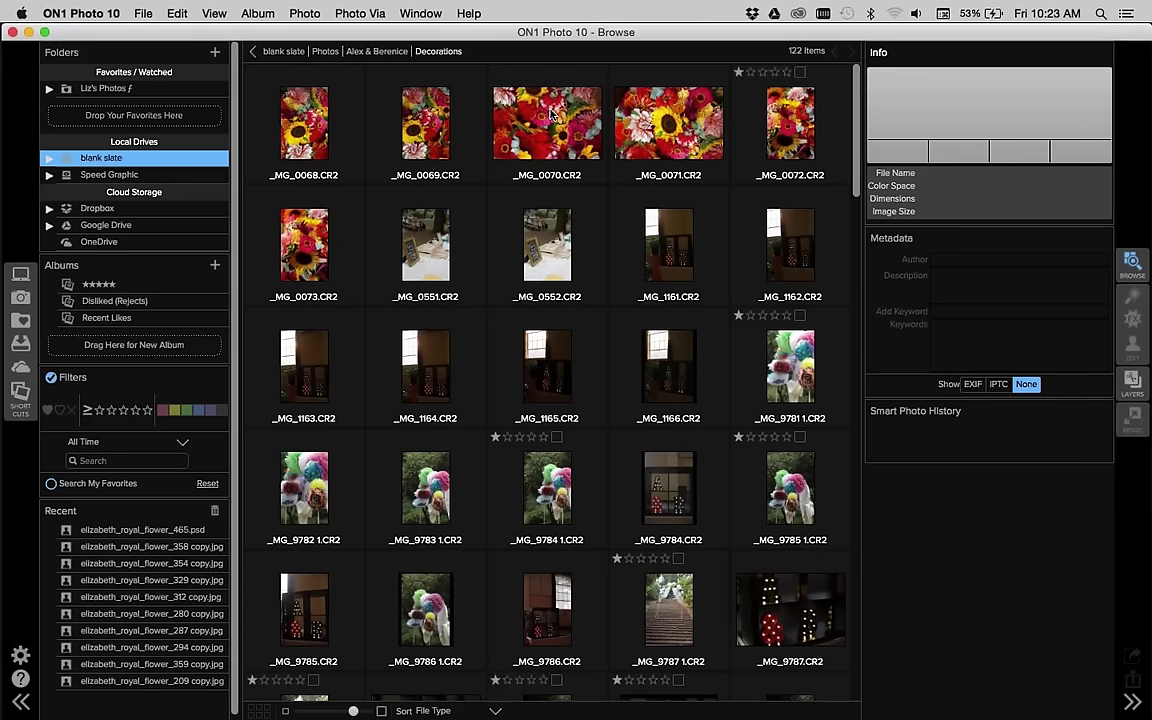
{"action": "mouse_move", "coordinate": [500, 66]}
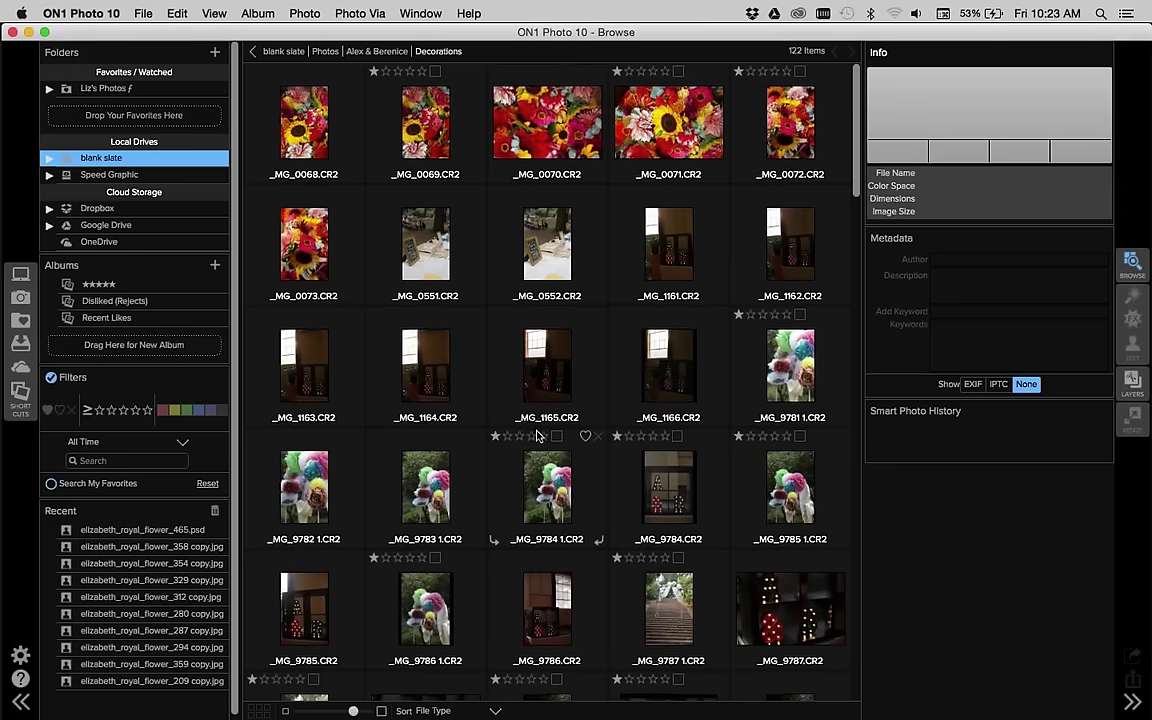
{"action": "scroll", "coordinate": [537, 436], "scroll_direction": "down", "scroll_amount": 5}
{"action": "scroll", "coordinate": [537, 436], "scroll_direction": "up", "scroll_amount": 5}
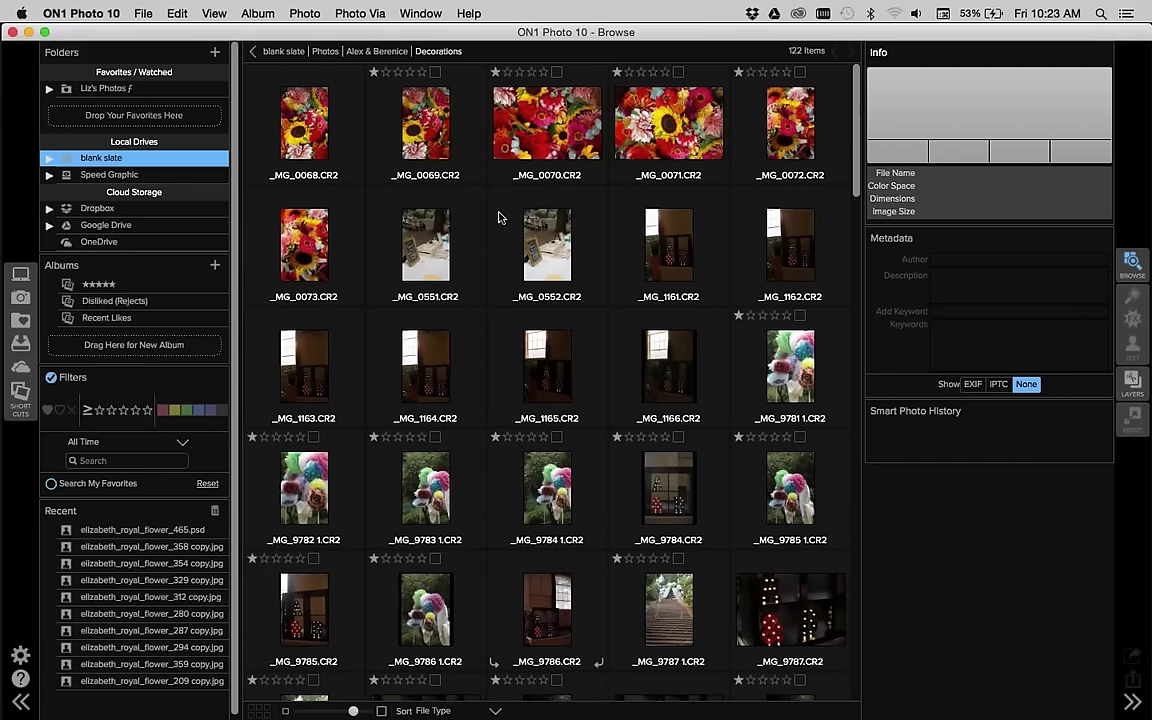
{"action": "key", "text": "super+bracketright"}
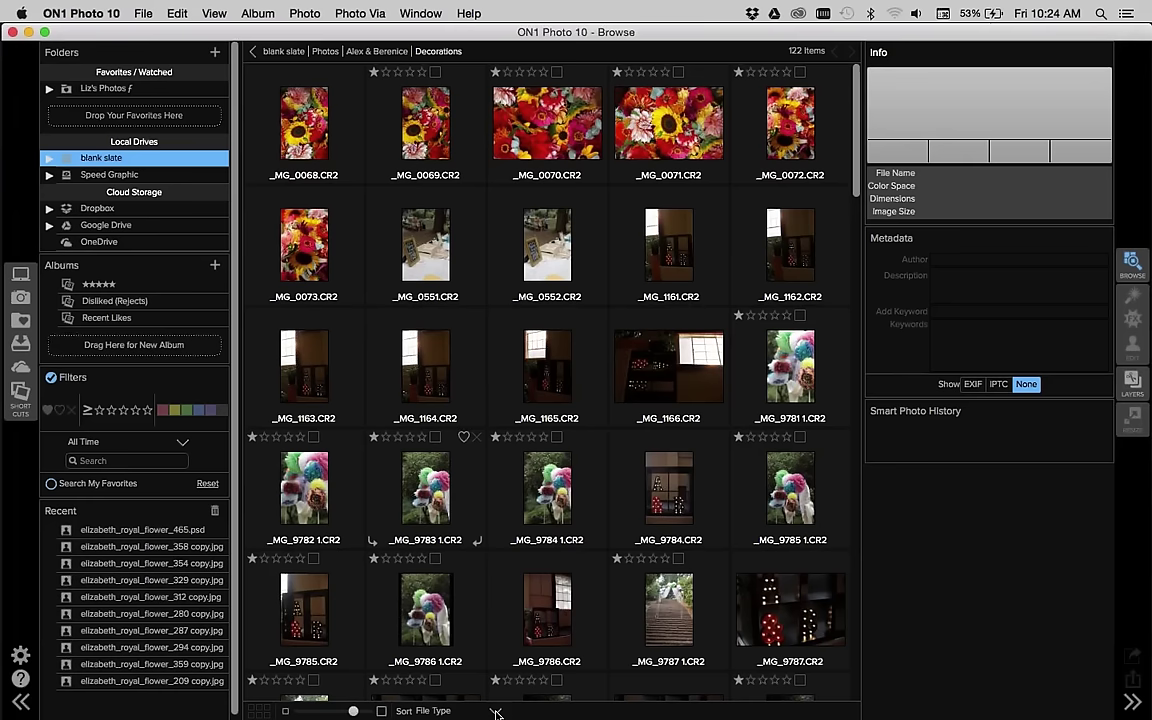
Sort the Decorations photos by Date Captured.
{"action": "left_click", "coordinate": [496, 711]}
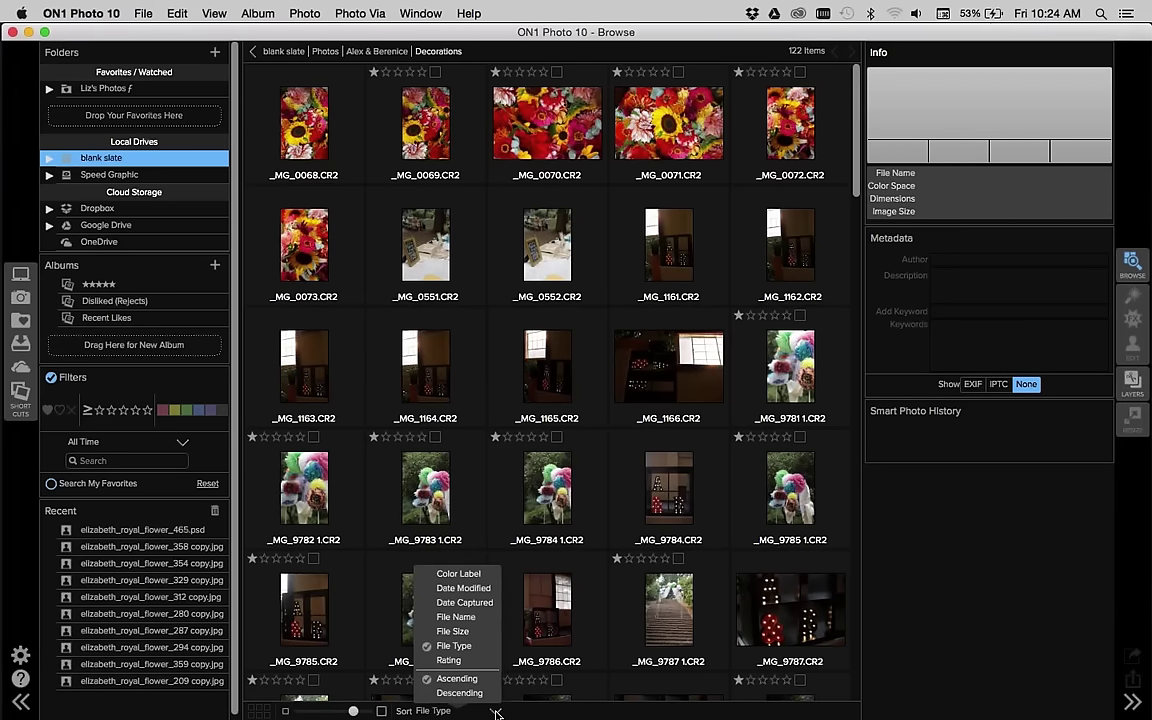
{"action": "left_click", "coordinate": [496, 711]}
{"action": "left_click", "coordinate": [496, 711]}
{"action": "left_click", "coordinate": [464, 602]}
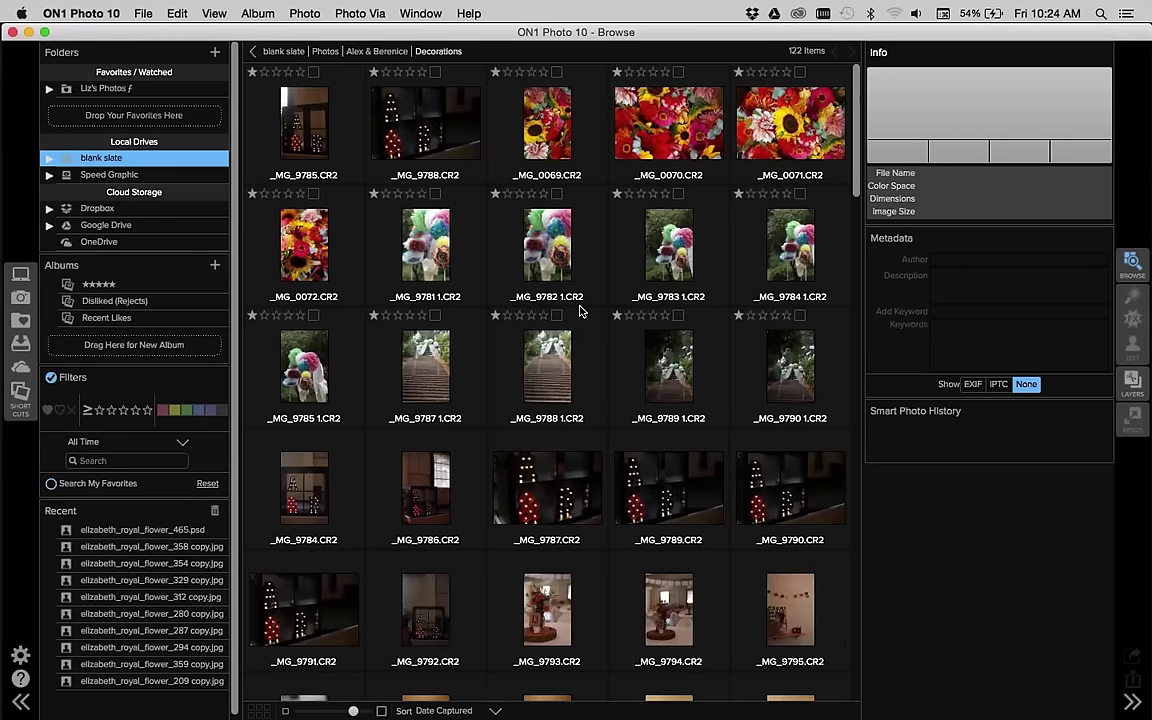
Scroll through the sorted thumbnails and select the first photo, _MG_9785.
{"action": "mouse_move", "coordinate": [605, 264]}
{"action": "scroll", "coordinate": [634, 524], "scroll_direction": "down", "scroll_amount": 2}
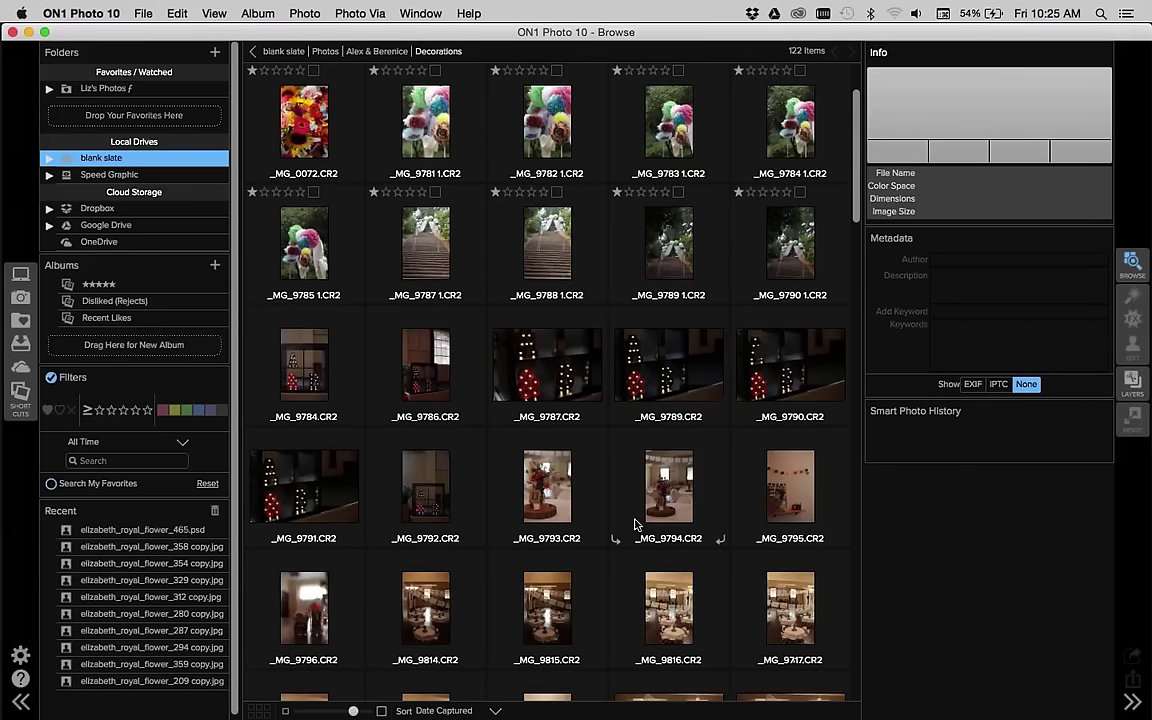
{"action": "scroll", "coordinate": [634, 524], "scroll_direction": "down", "scroll_amount": 10}
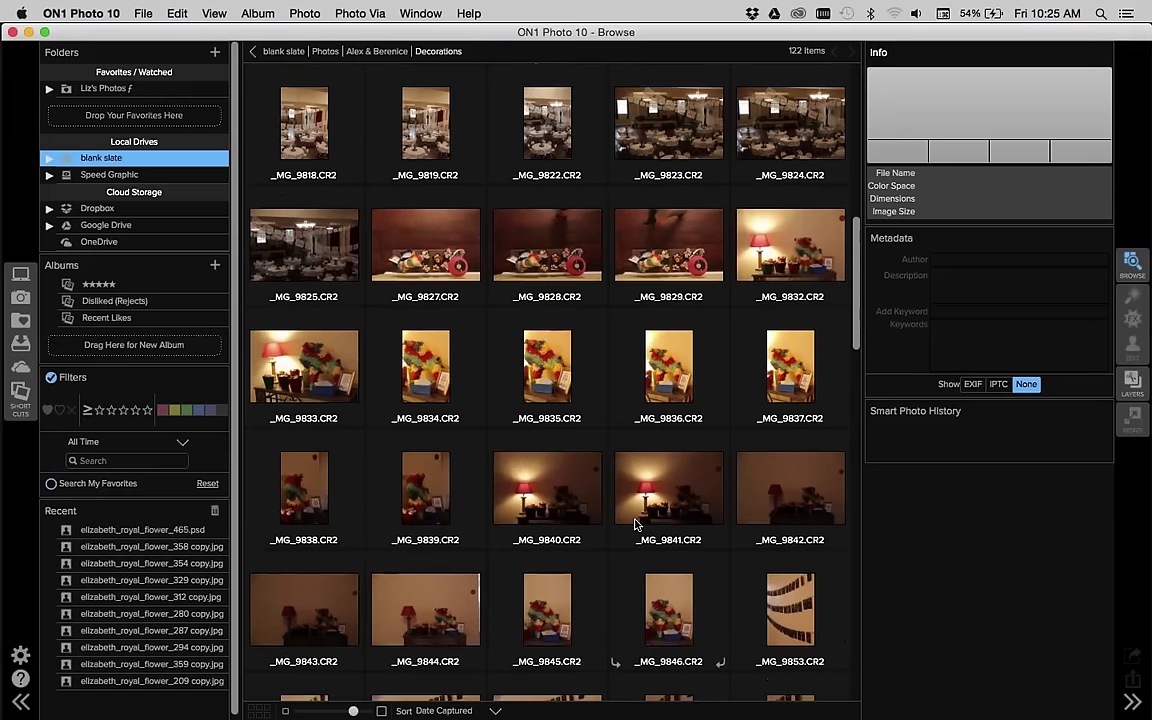
{"action": "scroll", "coordinate": [634, 524], "scroll_direction": "down", "scroll_amount": 6}
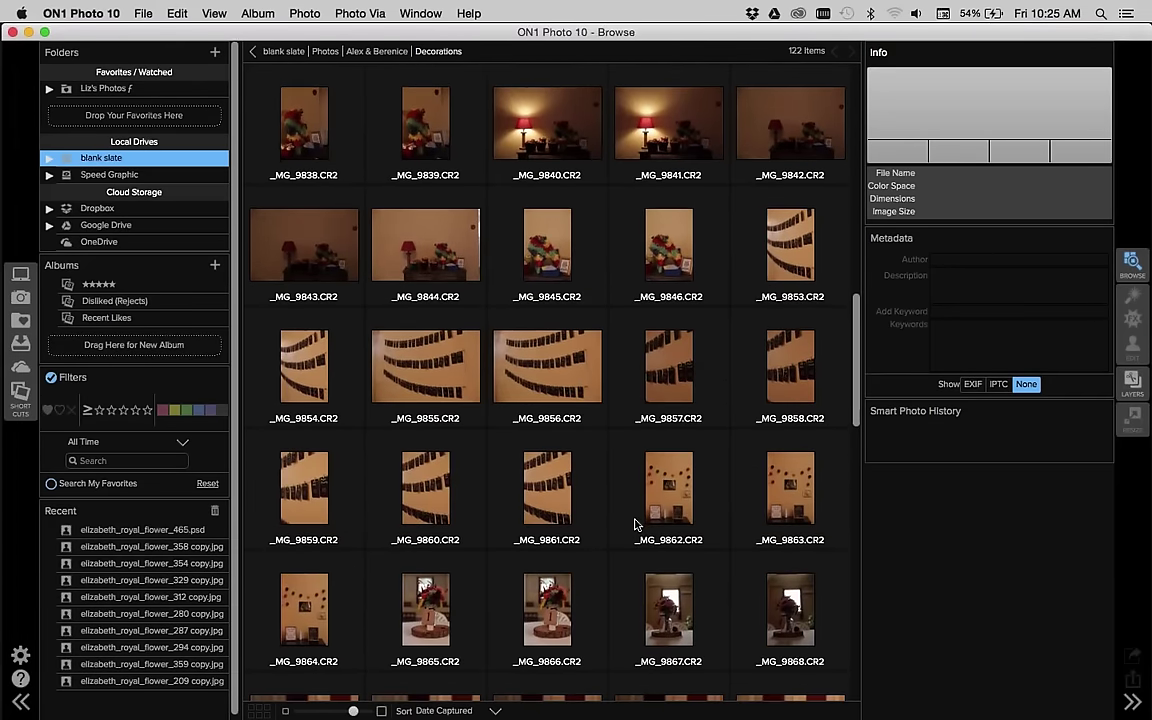
{"action": "scroll", "coordinate": [634, 524], "scroll_direction": "down", "scroll_amount": 4}
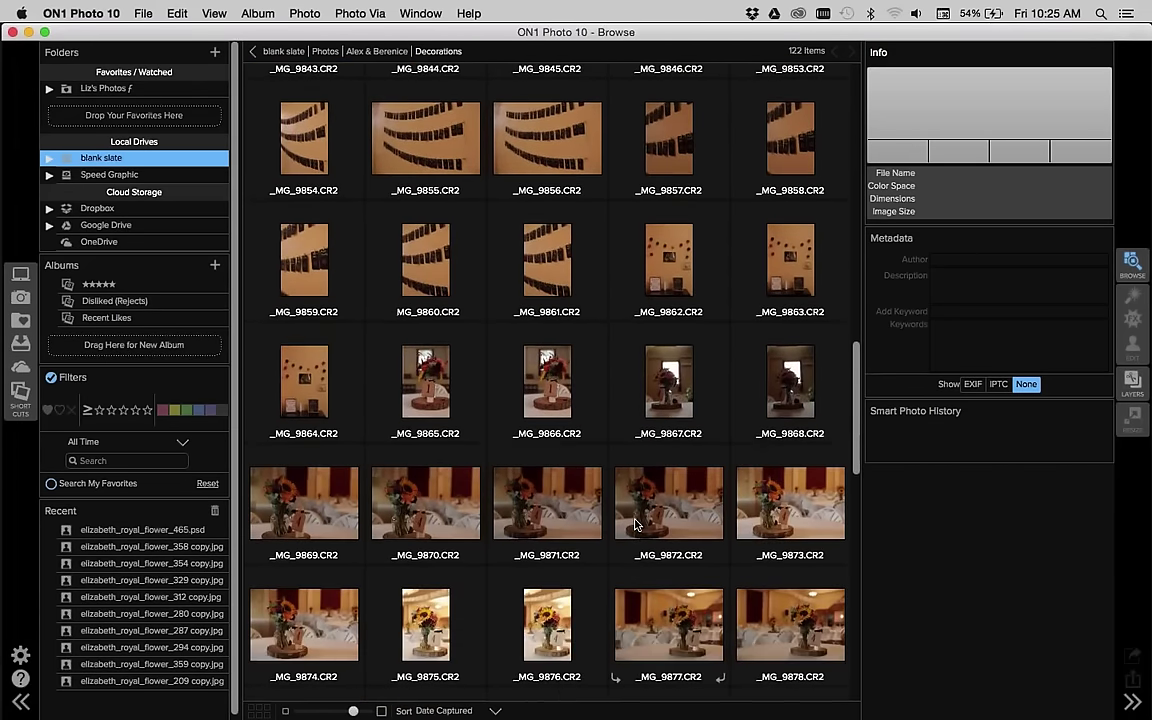
{"action": "scroll", "coordinate": [634, 524], "scroll_direction": "down", "scroll_amount": 7}
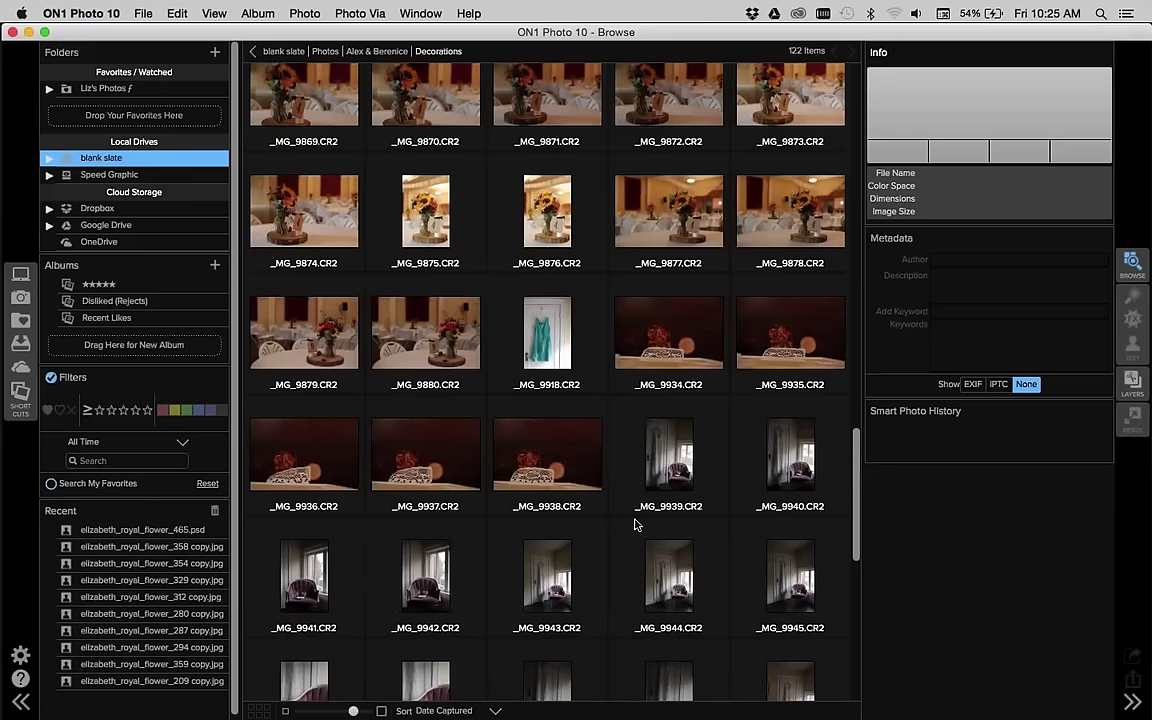
{"action": "scroll", "coordinate": [634, 524], "scroll_direction": "up", "scroll_amount": 20}
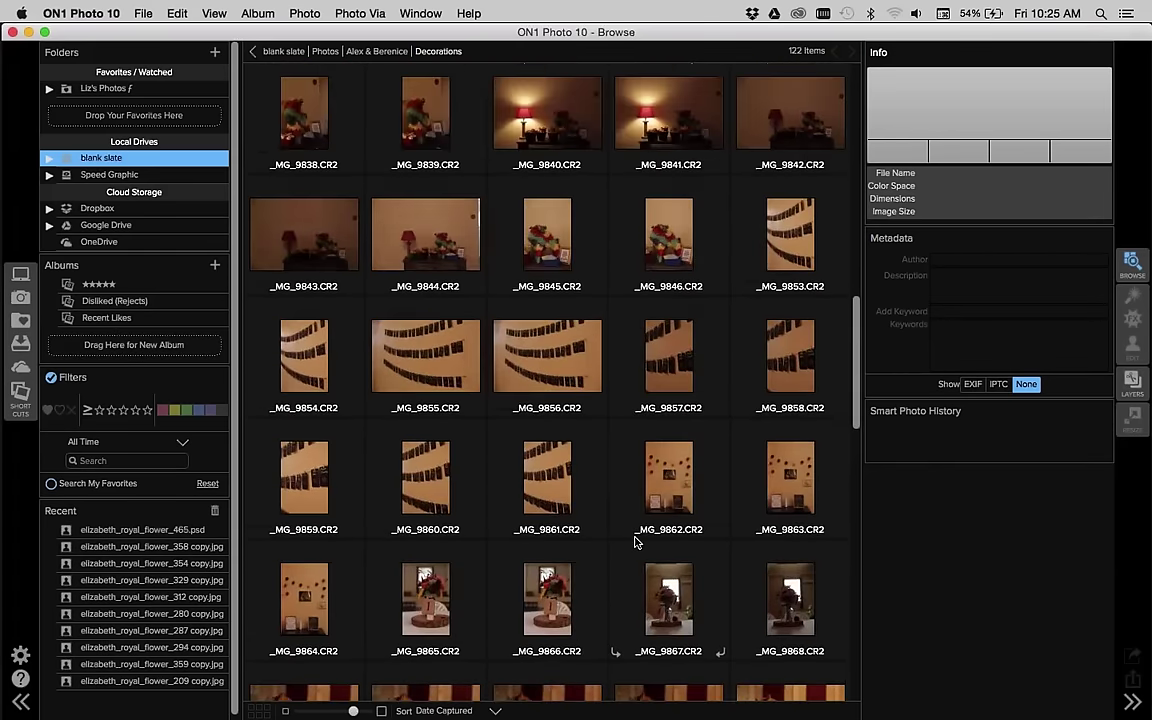
{"action": "scroll", "coordinate": [634, 541], "scroll_direction": "up", "scroll_amount": 1}
{"action": "left_click", "coordinate": [315, 145]}
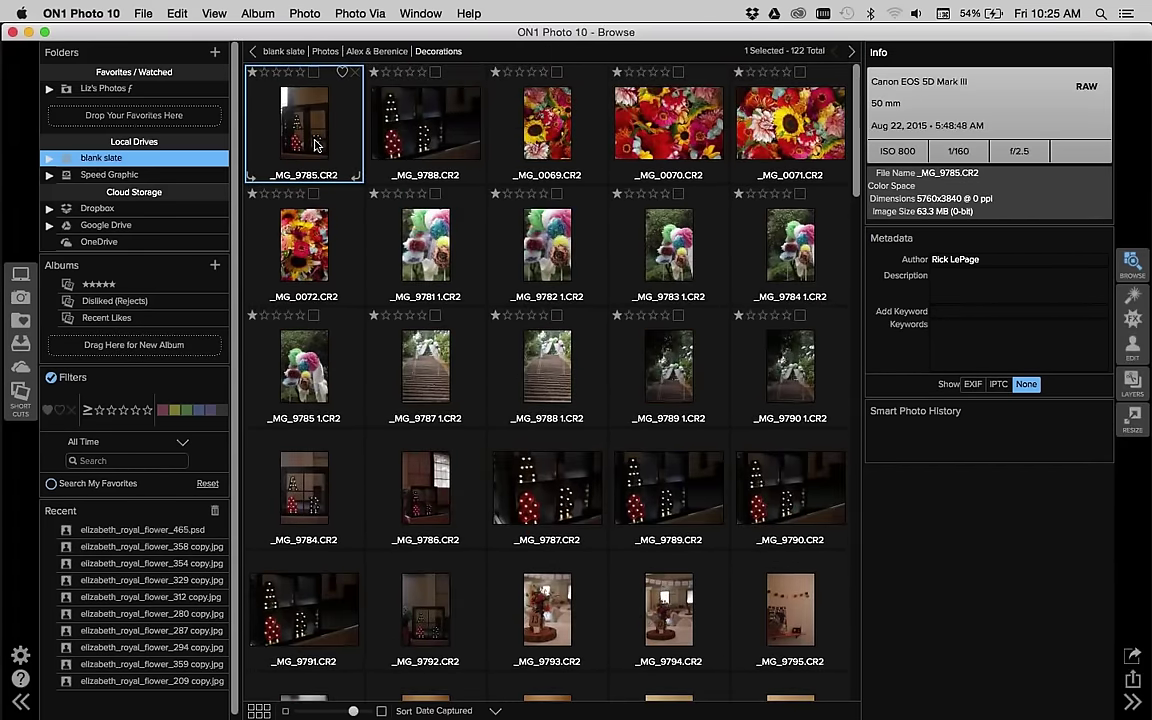
Select all 122 Decorations photos and bring up the Rename Files dialog from the Edit menu.
{"action": "key", "text": "super+a"}
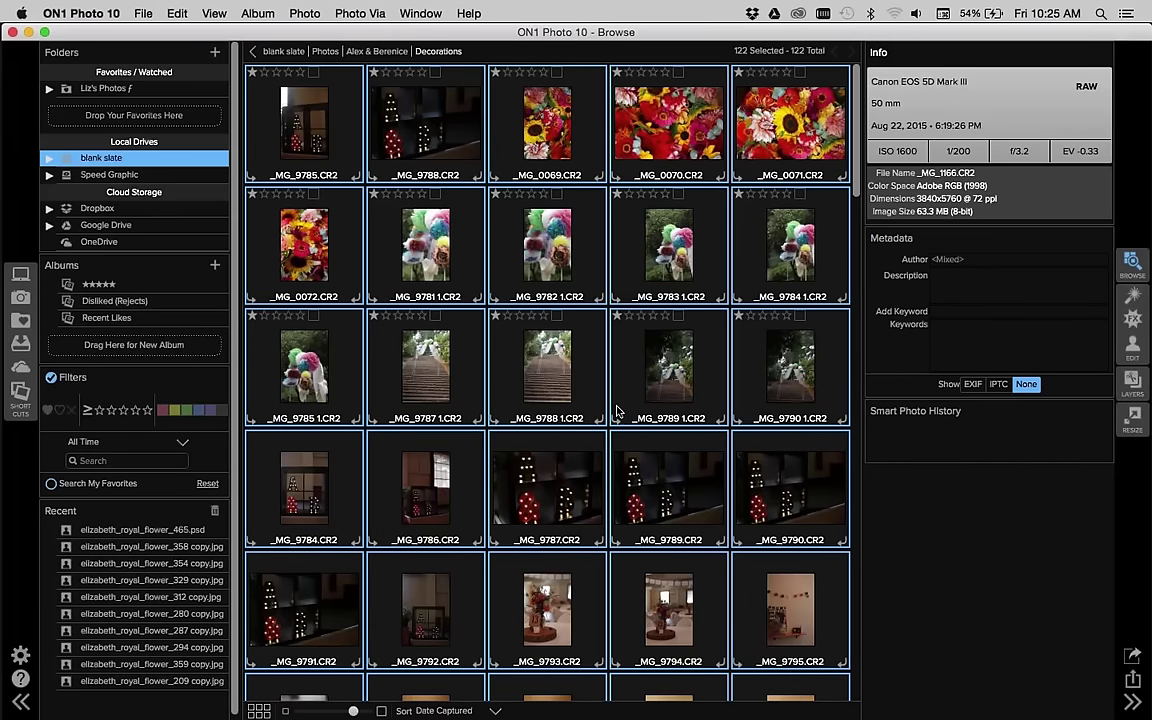
{"action": "left_click", "coordinate": [177, 12]}
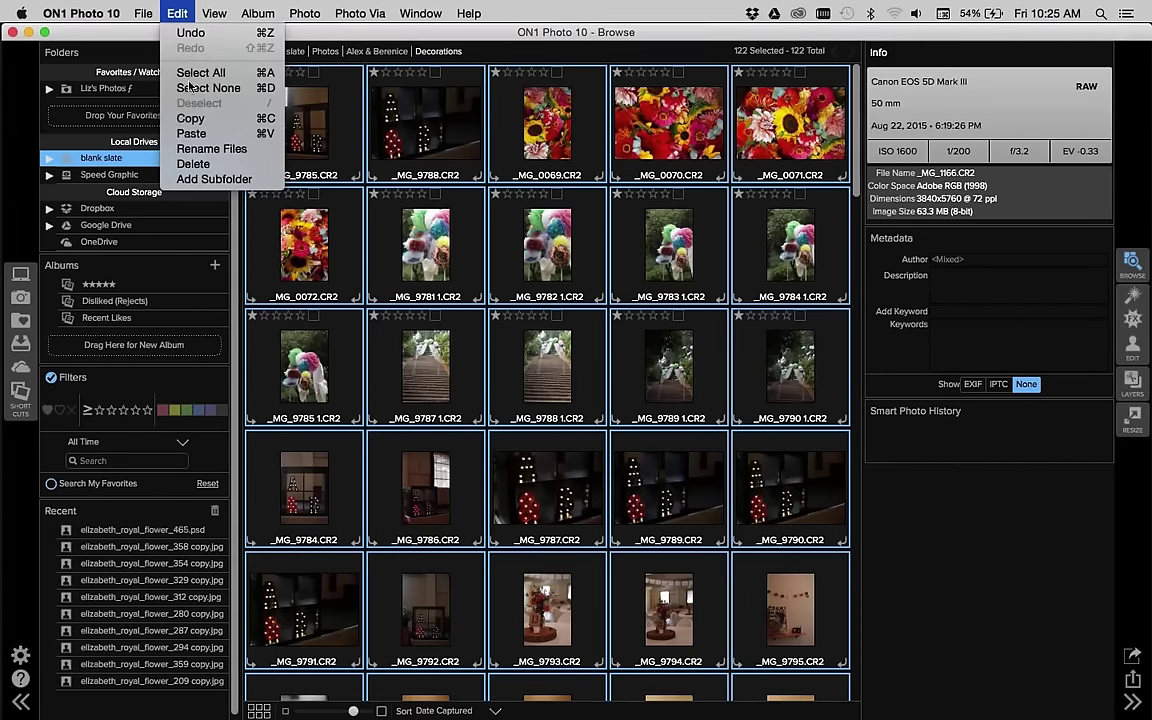
{"action": "left_click", "coordinate": [213, 149]}
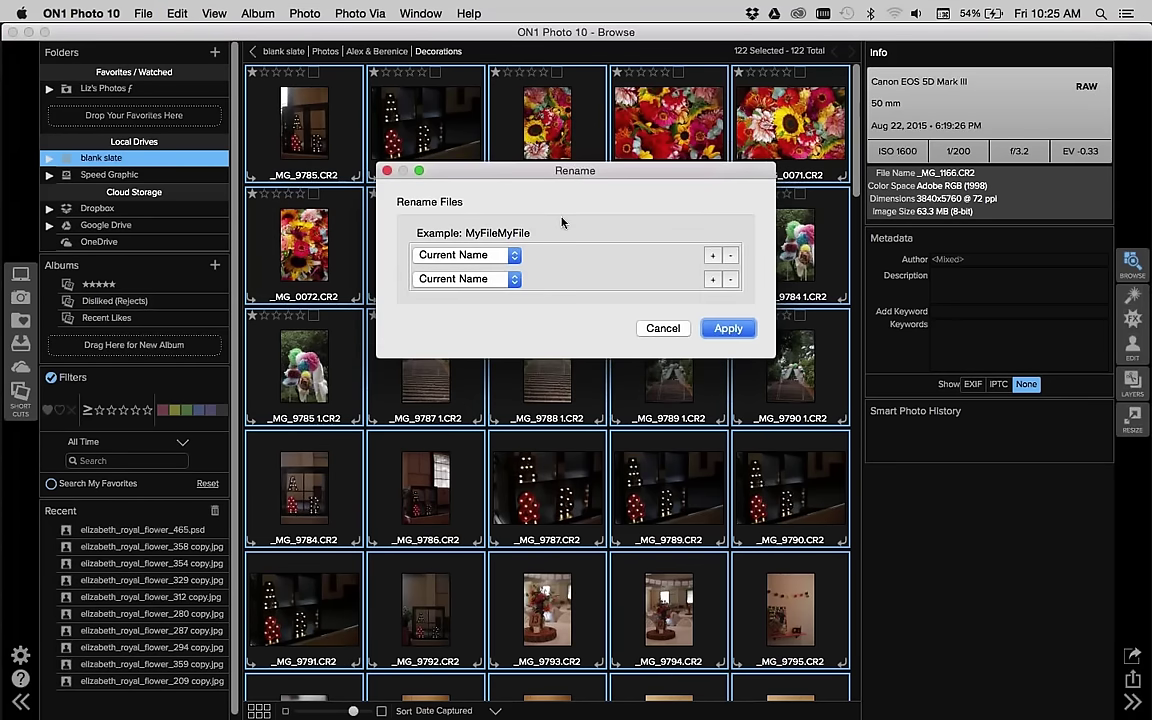
Set the rename pattern to text 'ab_decorations_082216_' followed by a serial number starting 00001.
{"action": "left_click", "coordinate": [512, 256]}
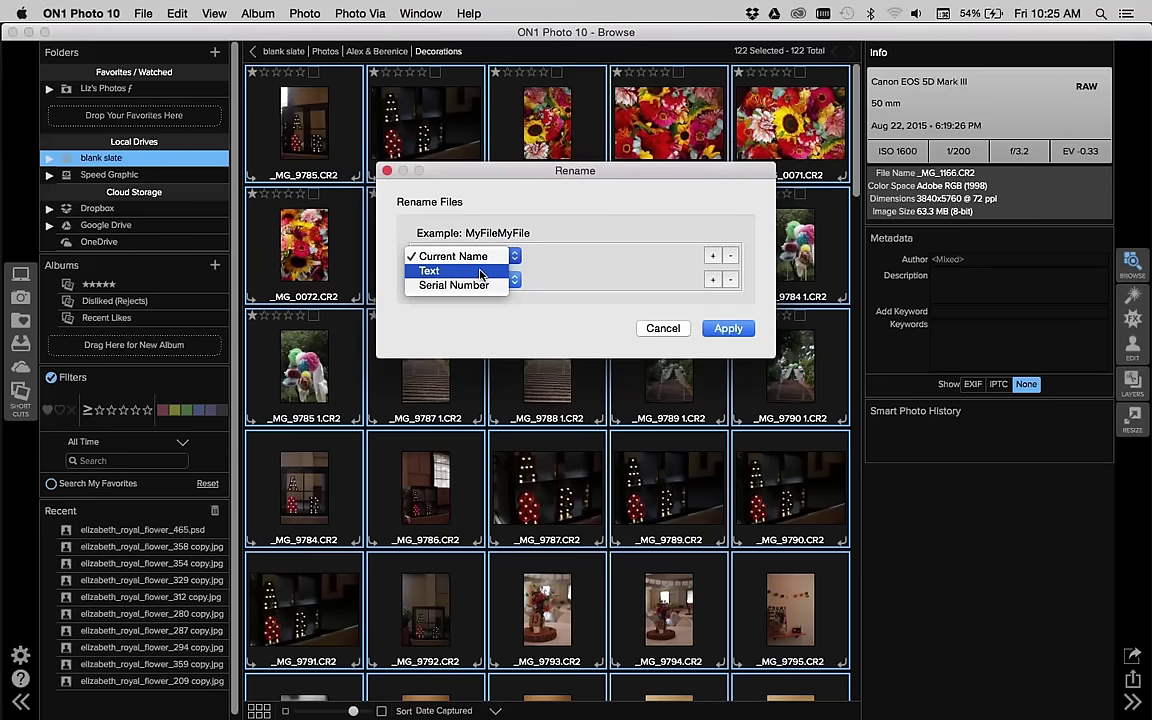
{"action": "left_click", "coordinate": [480, 272]}
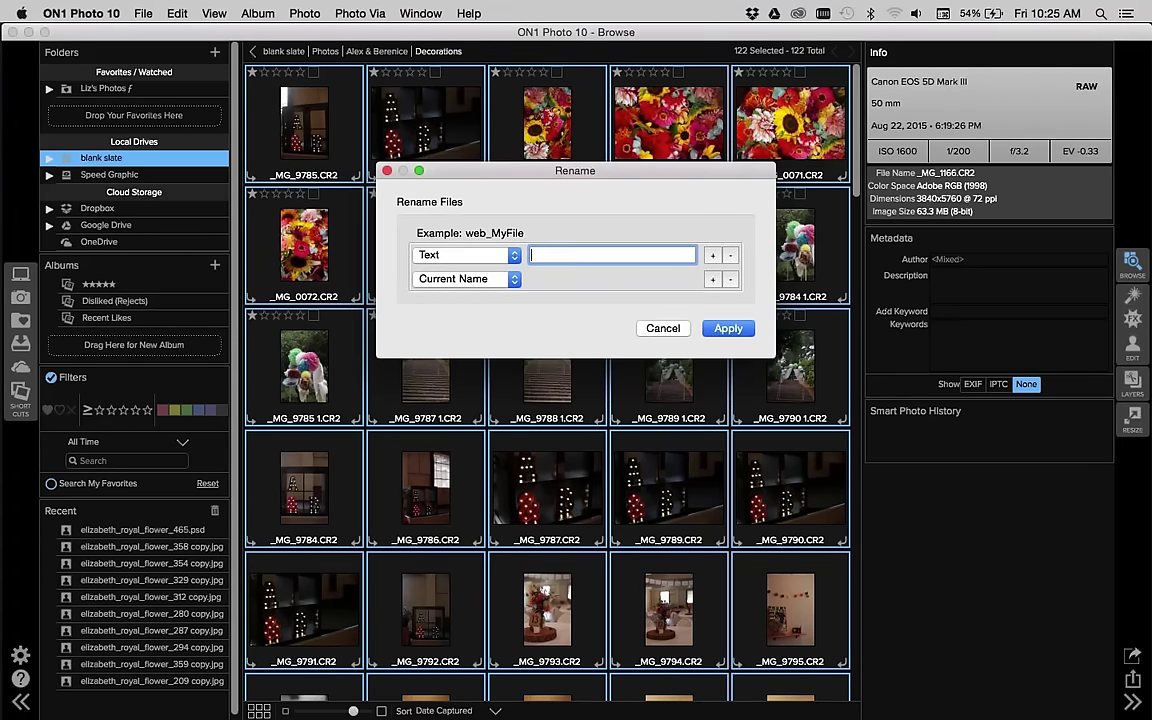
{"action": "type", "text": "ab_decorations_"}
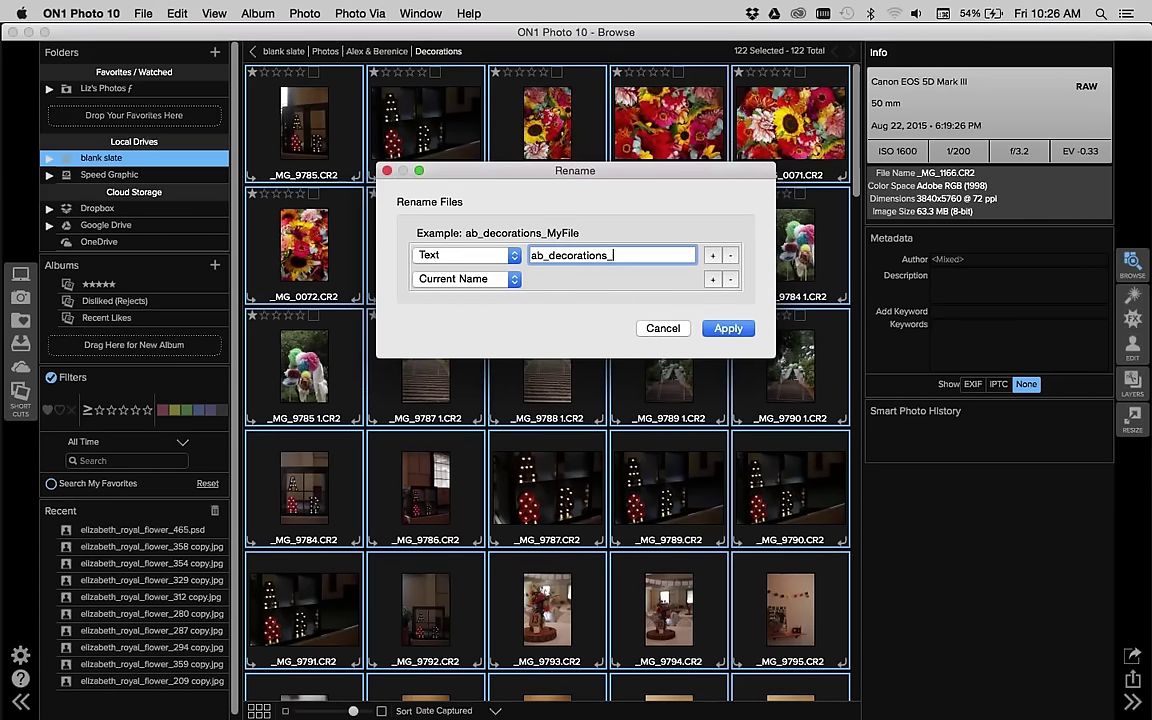
{"action": "type", "text": "0822"}
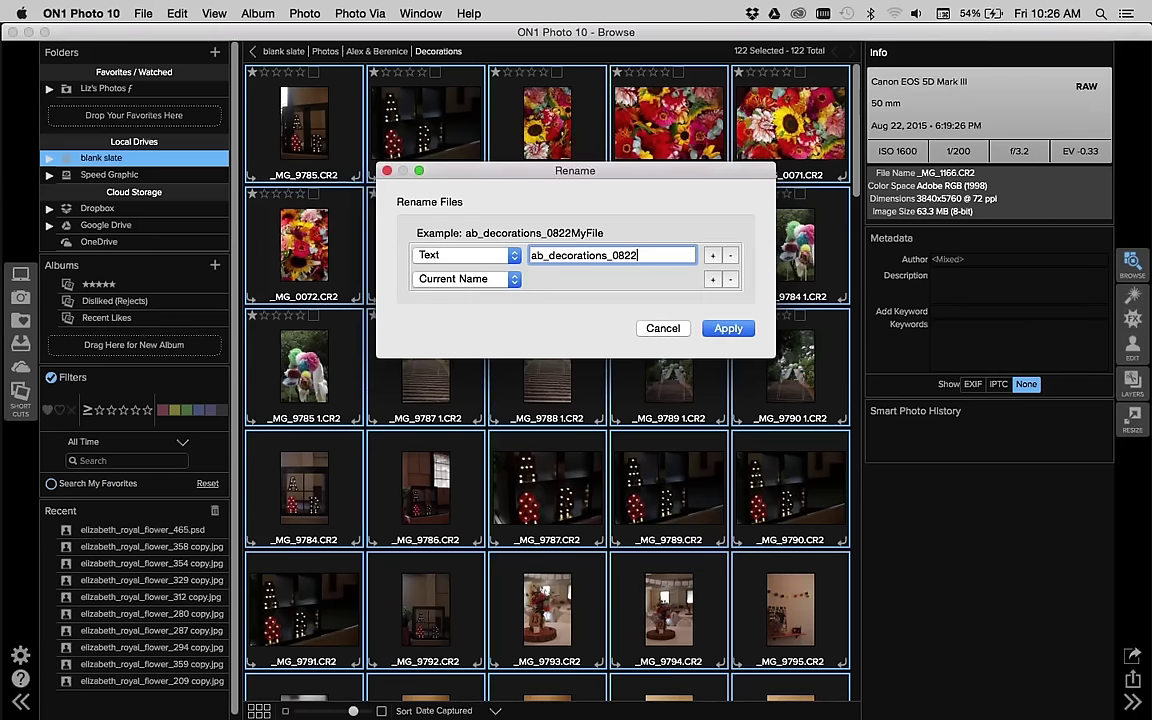
{"action": "type", "text": "16_"}
{"action": "left_click", "coordinate": [465, 279]}
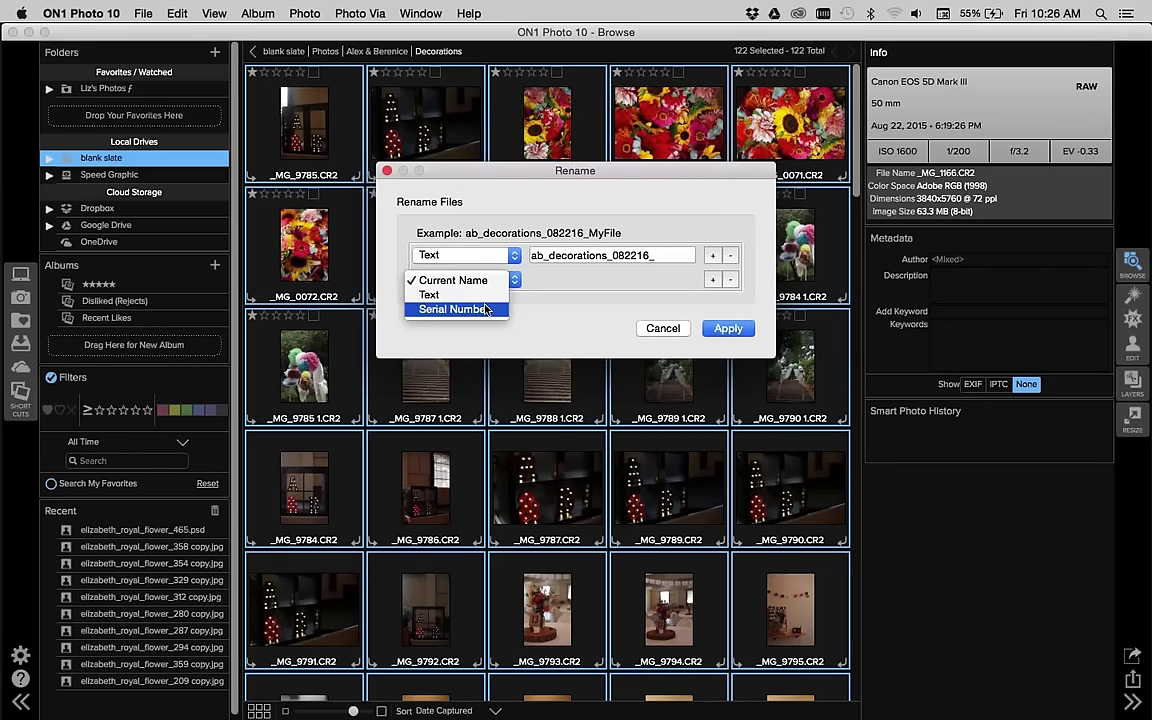
{"action": "left_click", "coordinate": [486, 309]}
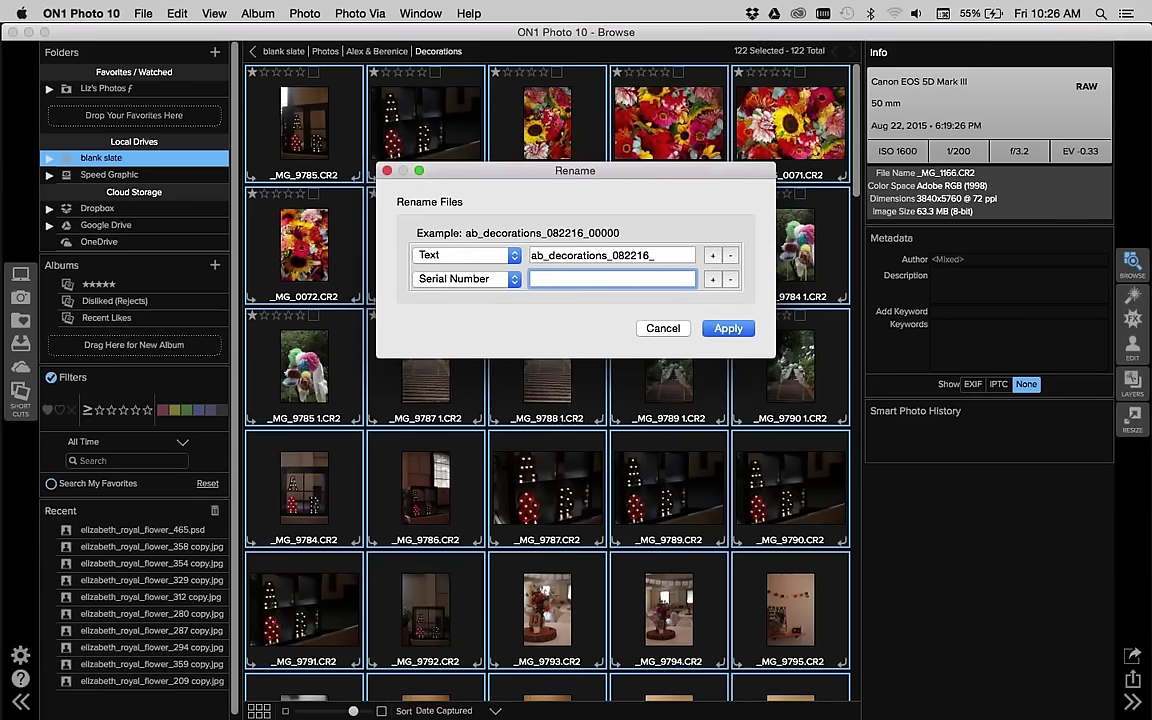
{"action": "type", "text": "000"}
{"action": "type", "text": "01"}
Cancel the rename, deselect all photos, and select _MG_9788.CR2 to view its details.
{"action": "left_click", "coordinate": [660, 330]}
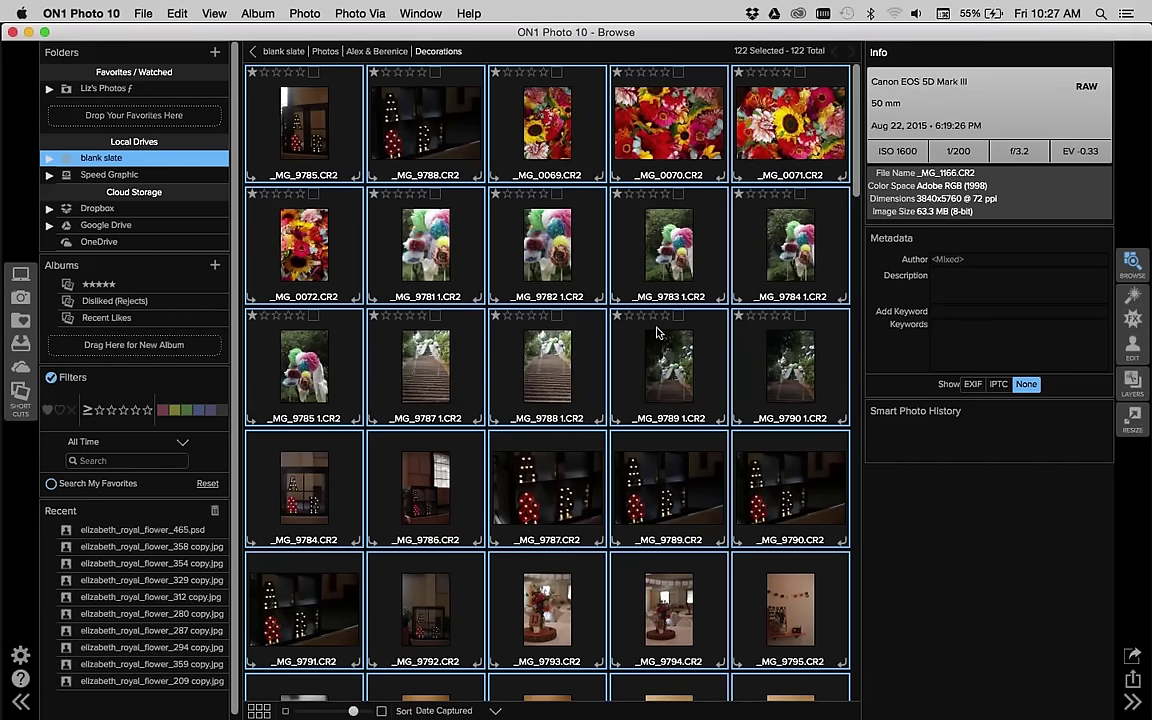
{"action": "key", "text": "super+d"}
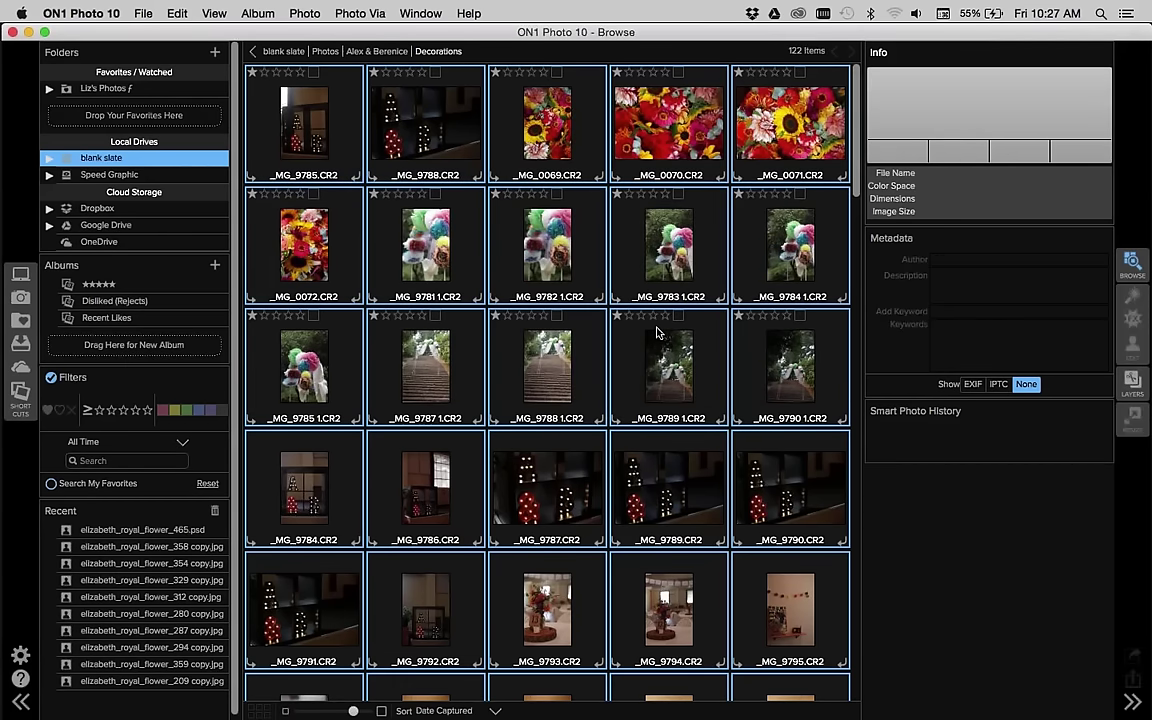
{"action": "left_click", "coordinate": [381, 126]}
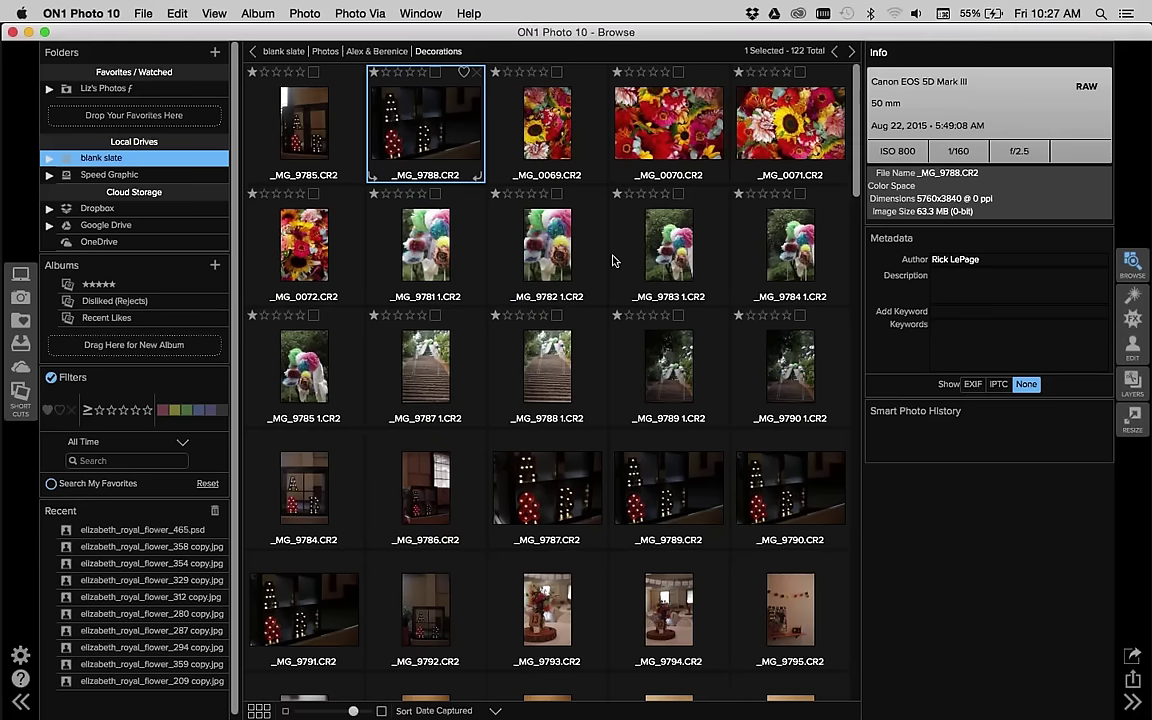
{"action": "mouse_move", "coordinate": [600, 712]}
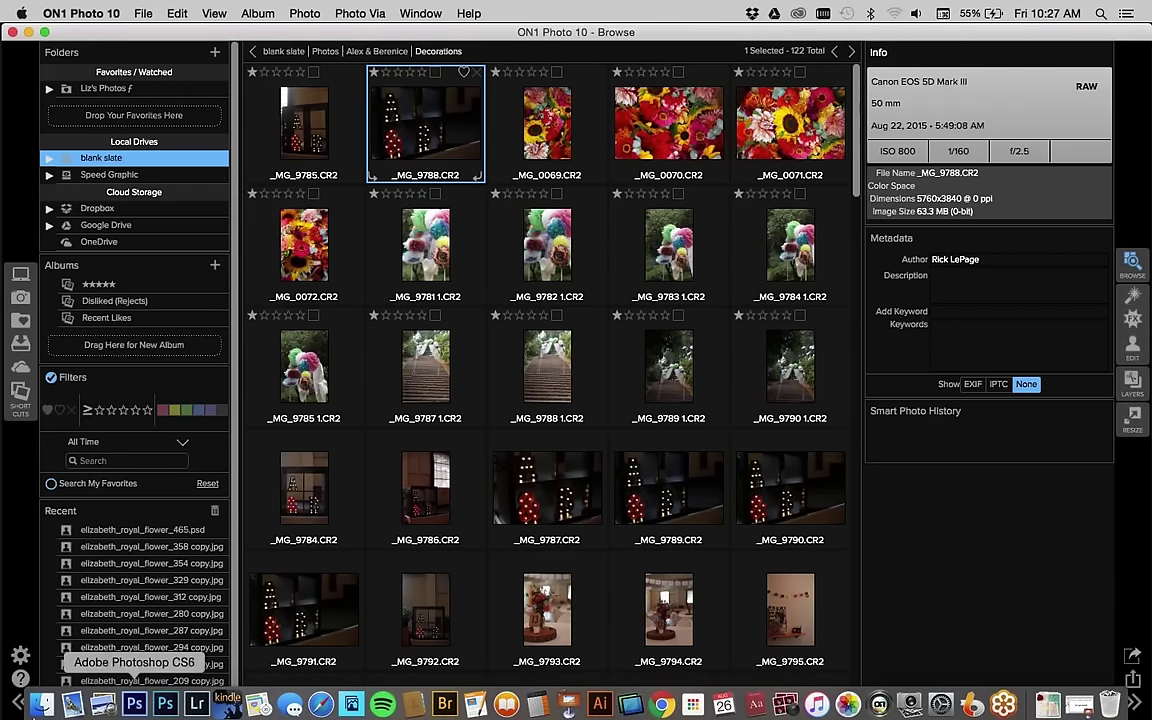
In Finder, go to Desktop > ON1 Live and preview the 'client info sheet 2' PDF.
{"action": "left_click", "coordinate": [37, 706]}
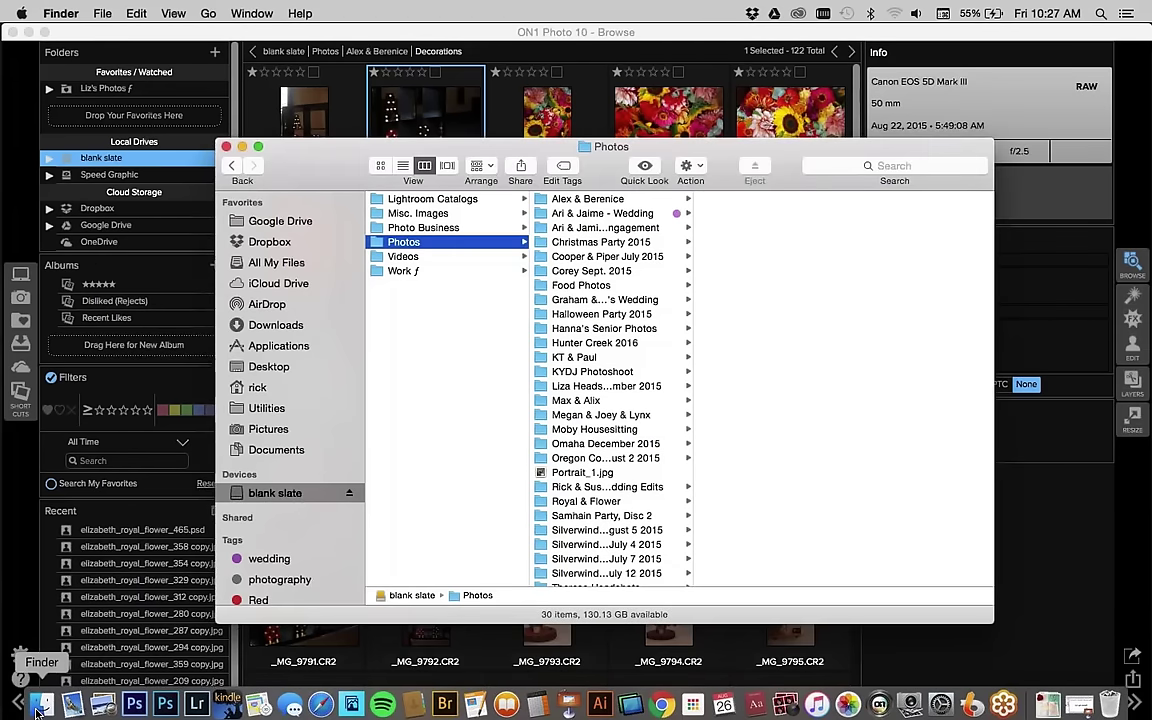
{"action": "left_click", "coordinate": [286, 368]}
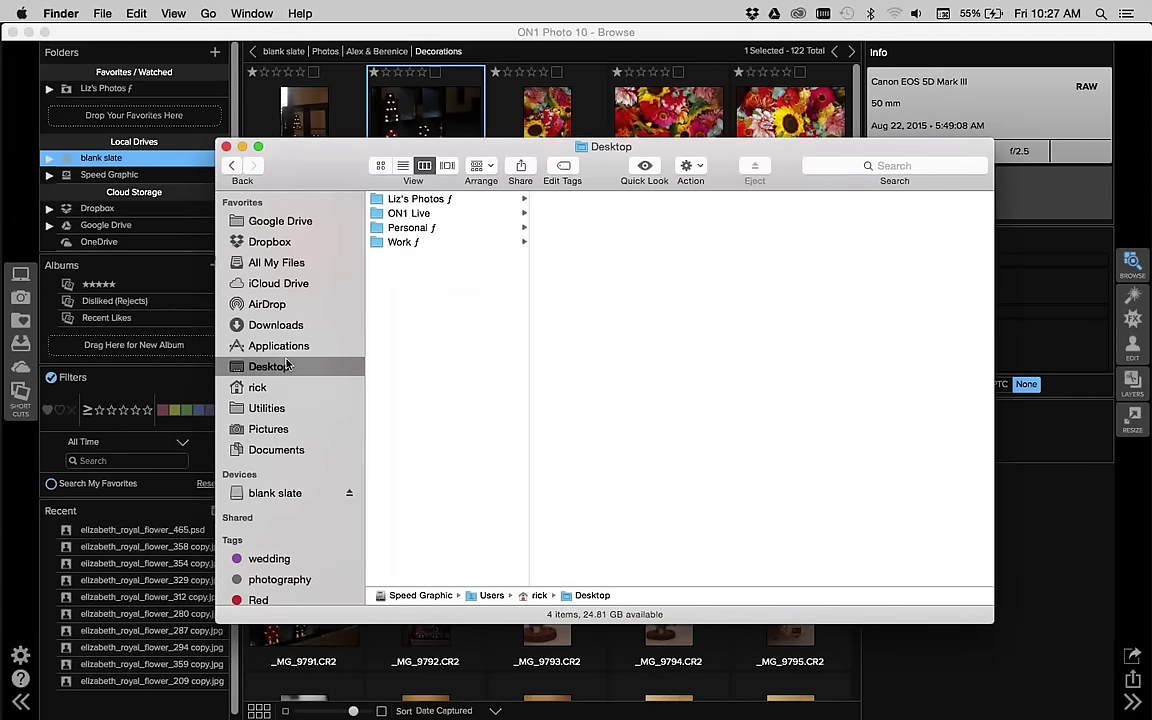
{"action": "left_click", "coordinate": [430, 214]}
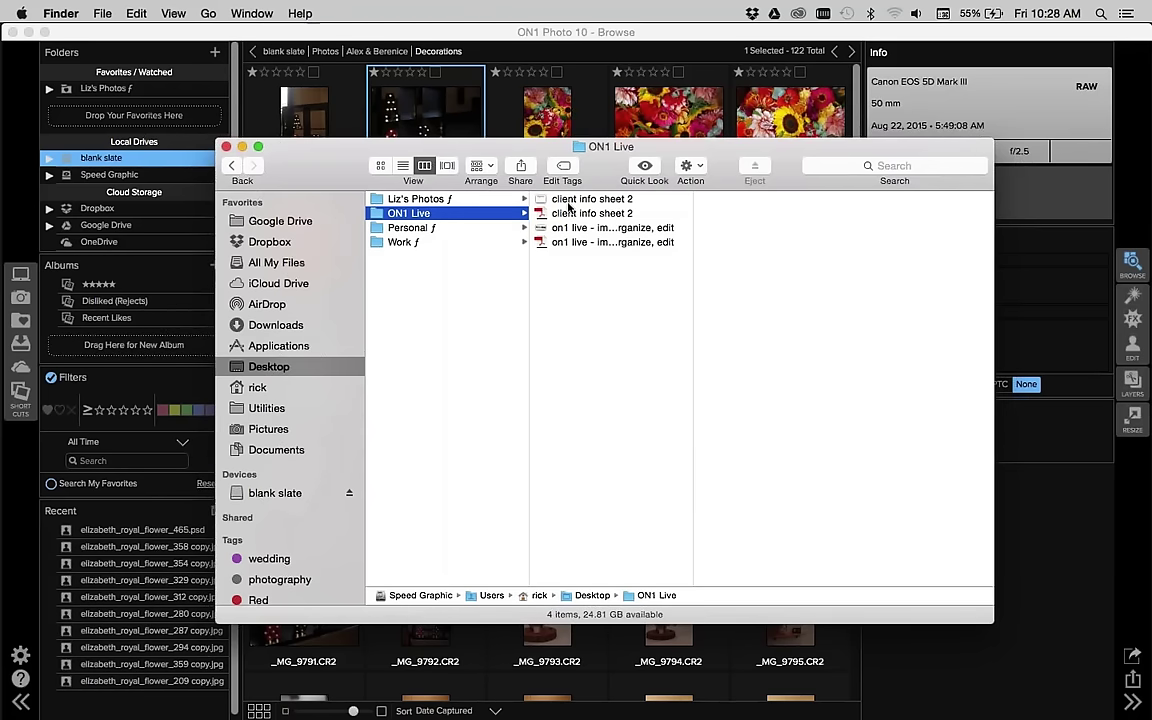
{"action": "left_click", "coordinate": [566, 214]}
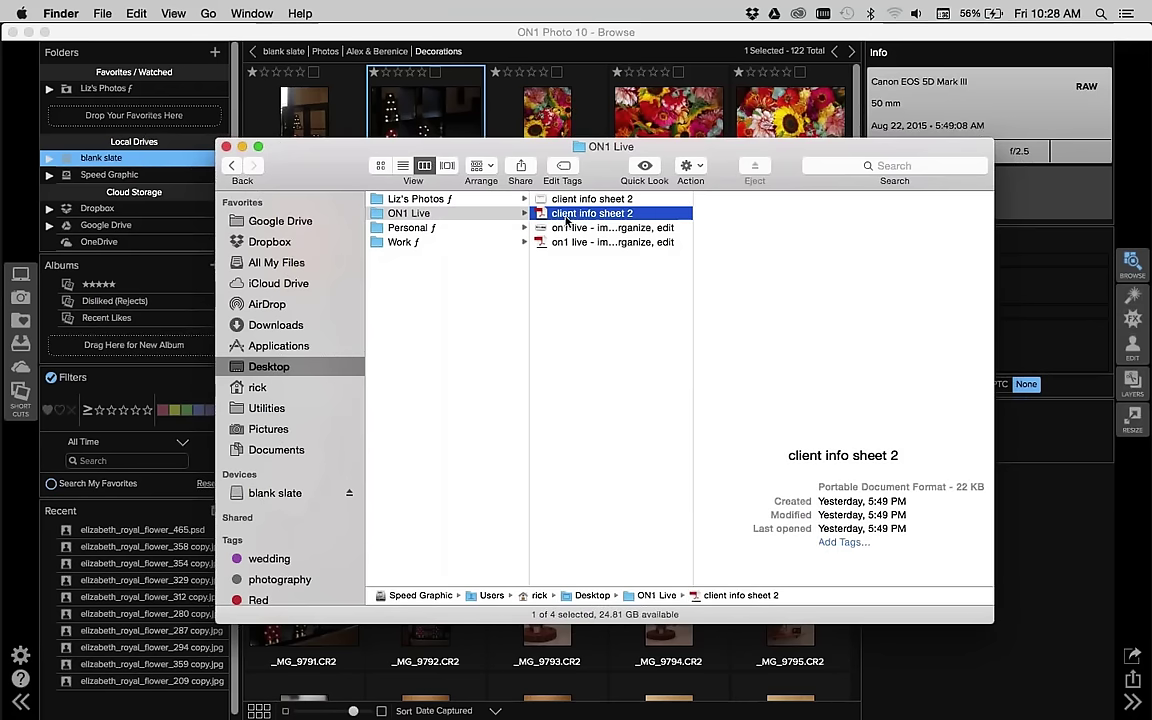
Open client info sheet 2.pdf in Acrobat Reader and collapse the Tools pane to widen the page.
{"action": "double_click", "coordinate": [543, 215]}
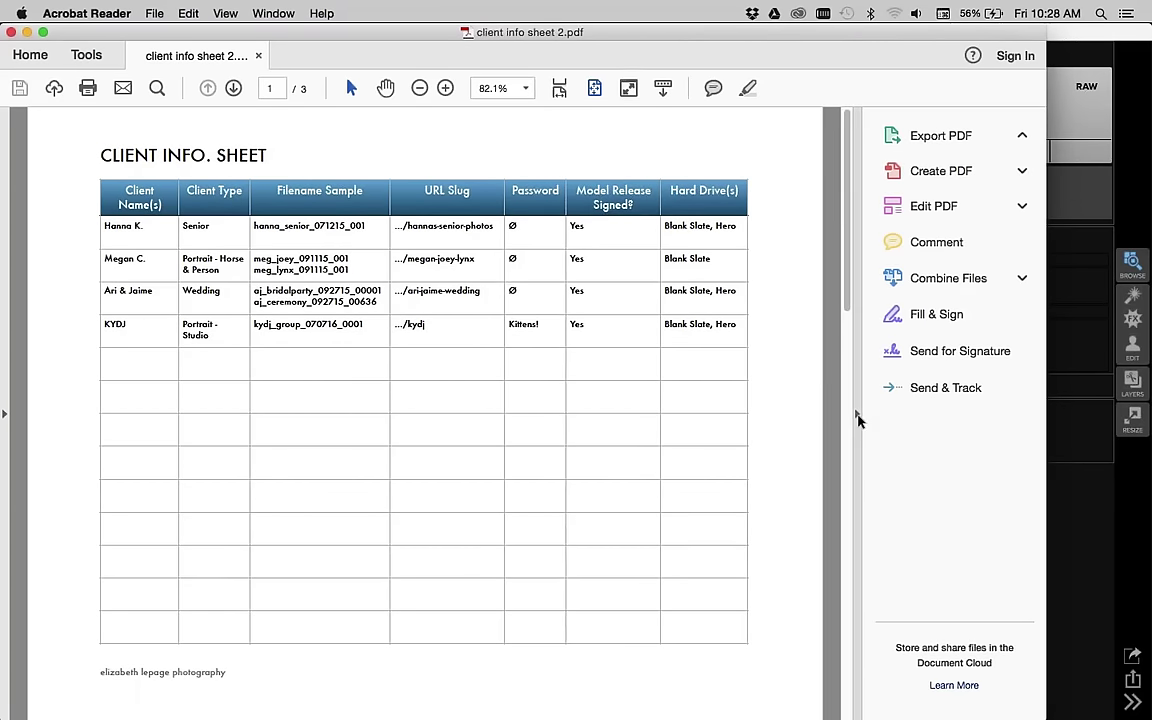
{"action": "left_click", "coordinate": [858, 418]}
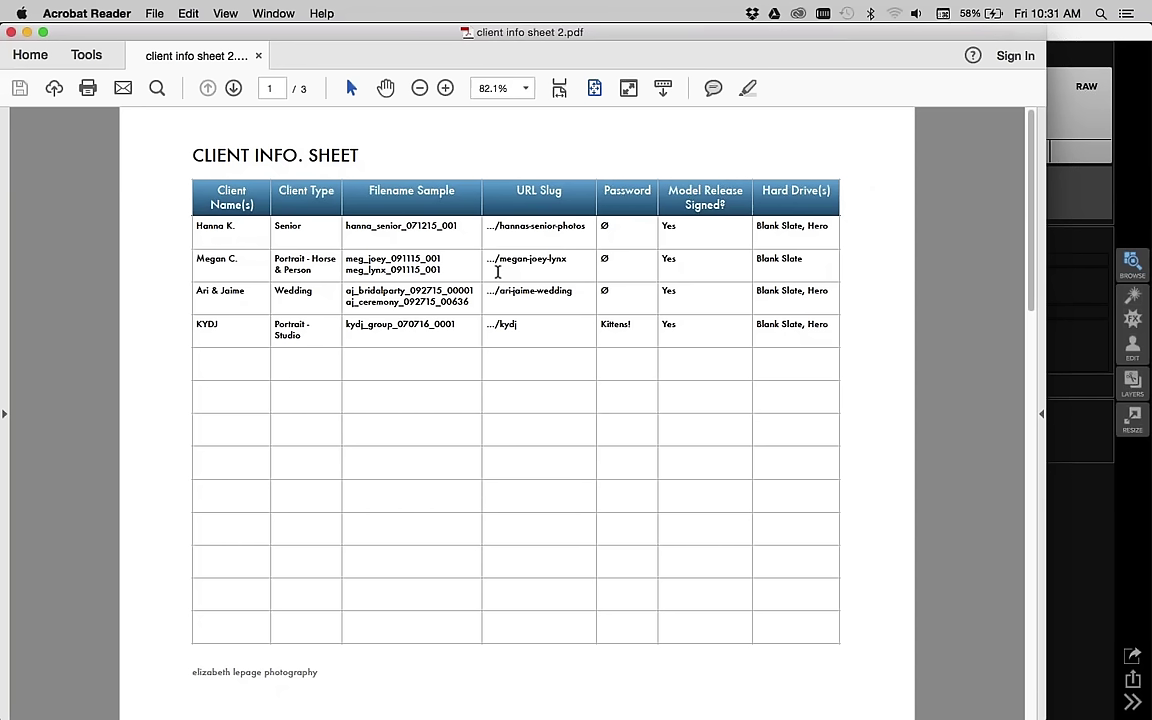
Quit Acrobat Reader with Cmd+Q to reveal the ON1 Live folder in Finder.
{"action": "key", "text": "super+q"}
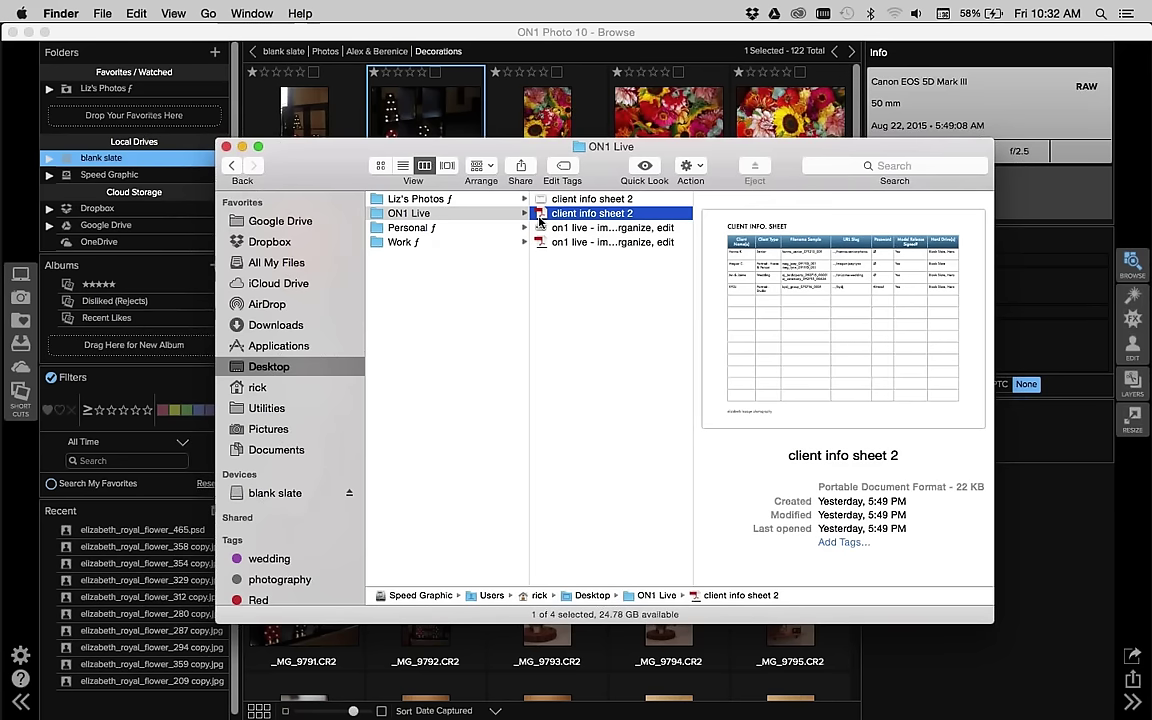
{"action": "key", "text": "space"}
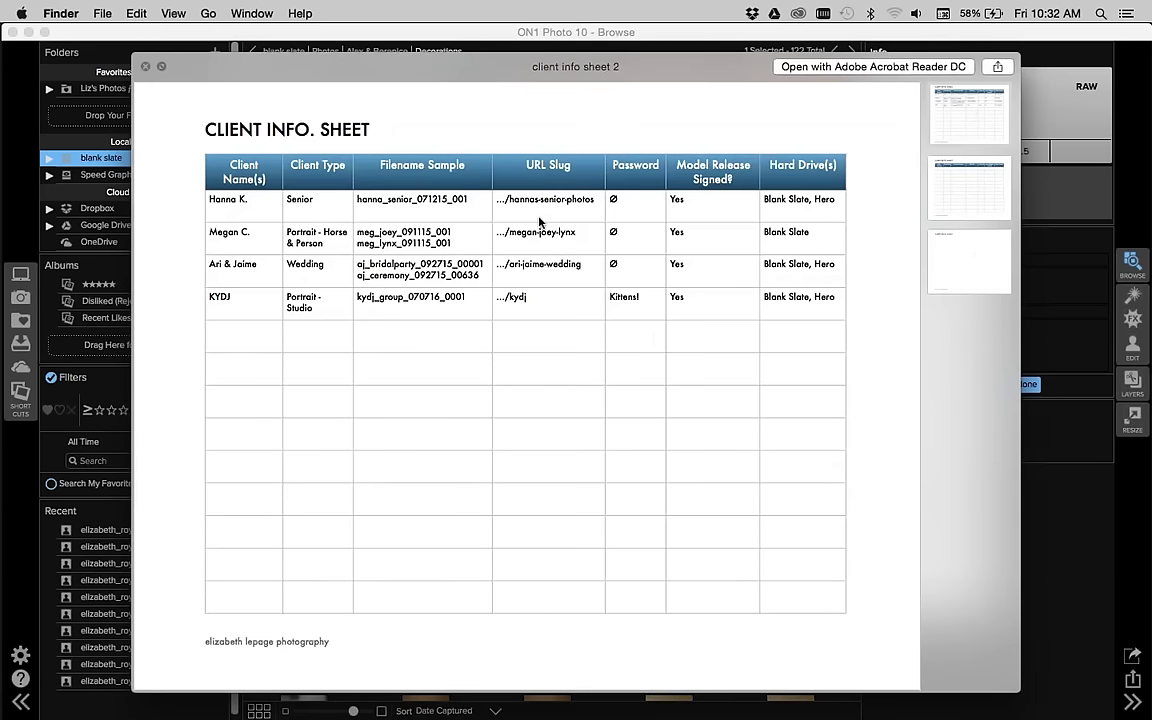
{"action": "key", "text": "space"}
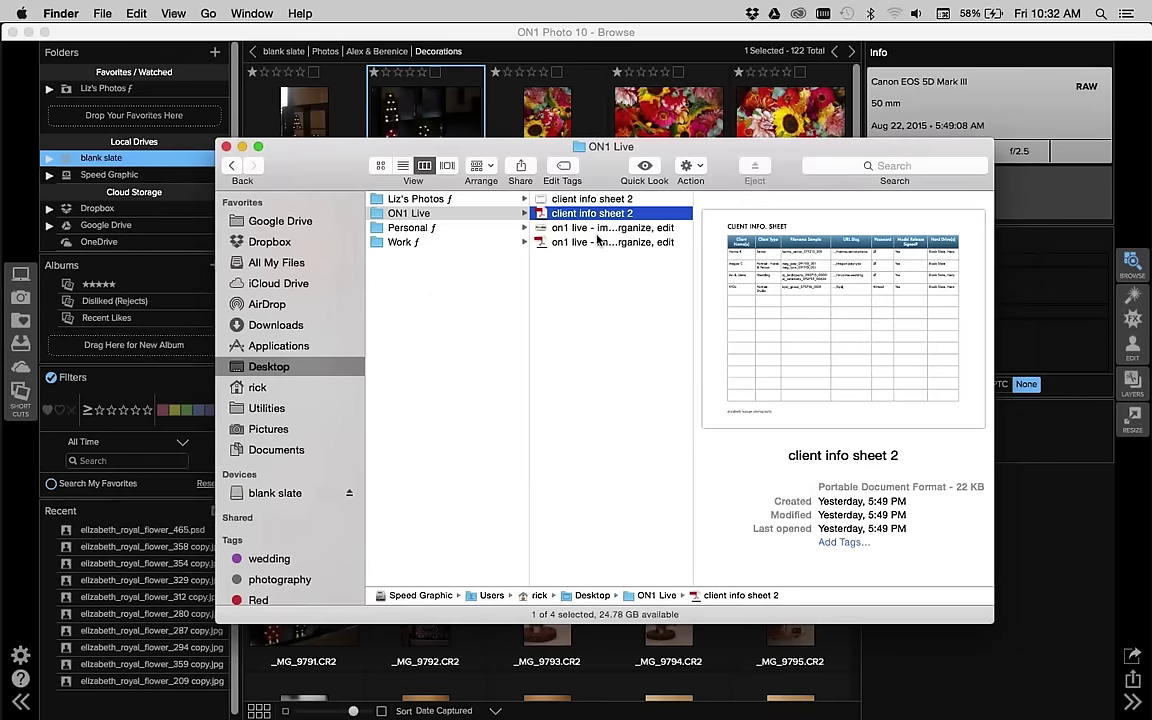
{"action": "key", "text": "space"}
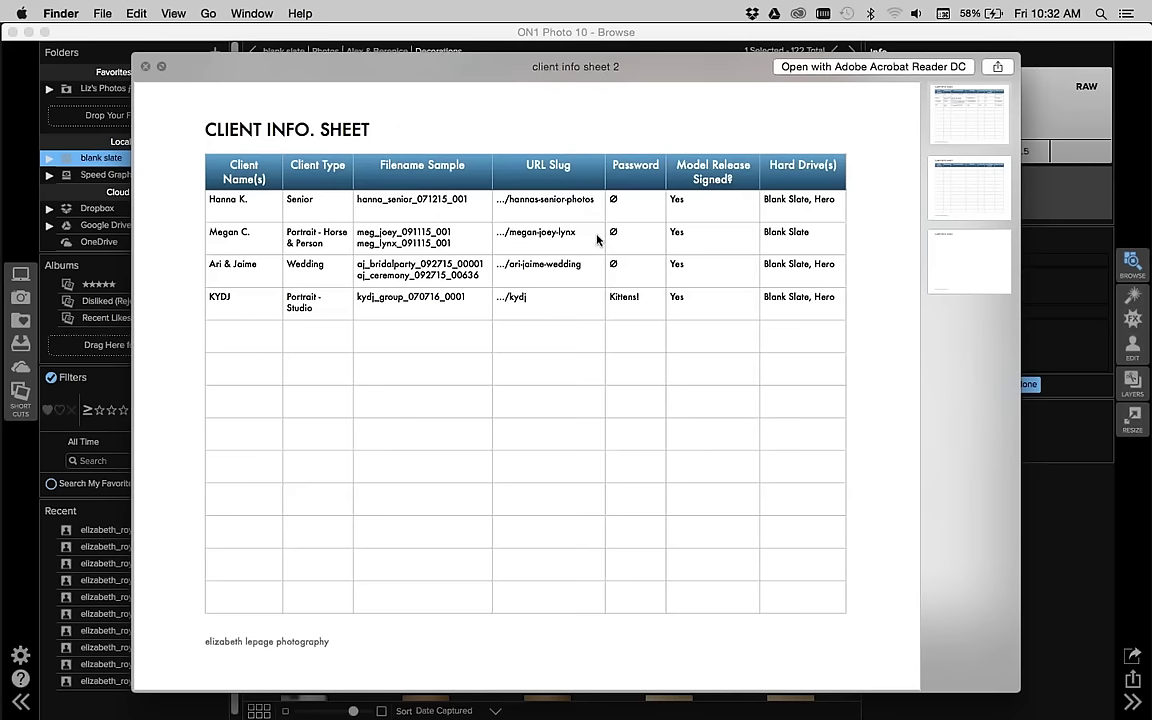
{"action": "key", "text": "space"}
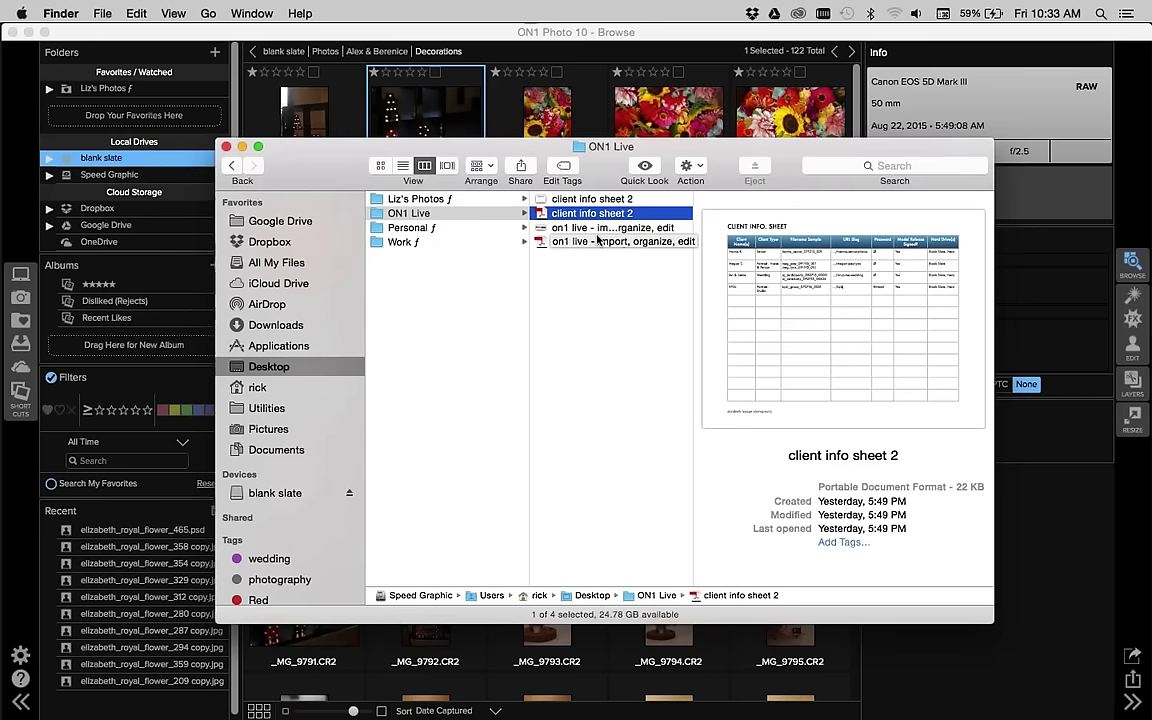
{"action": "key", "text": "space"}
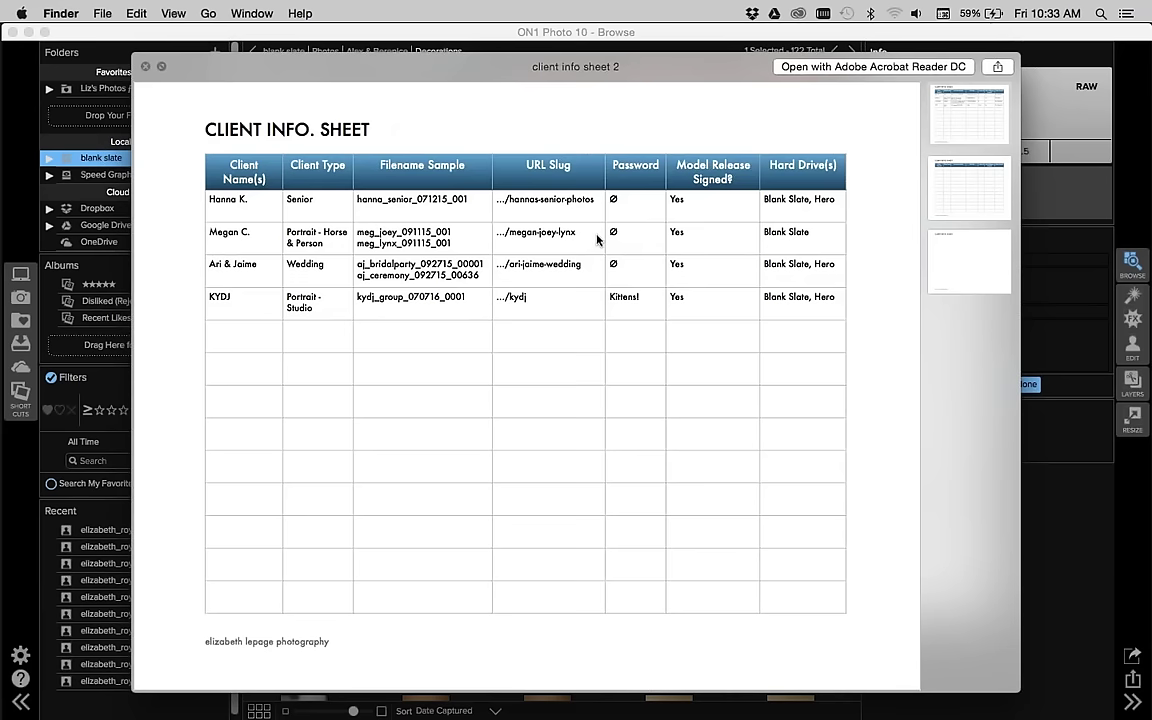
{"action": "key", "text": "space"}
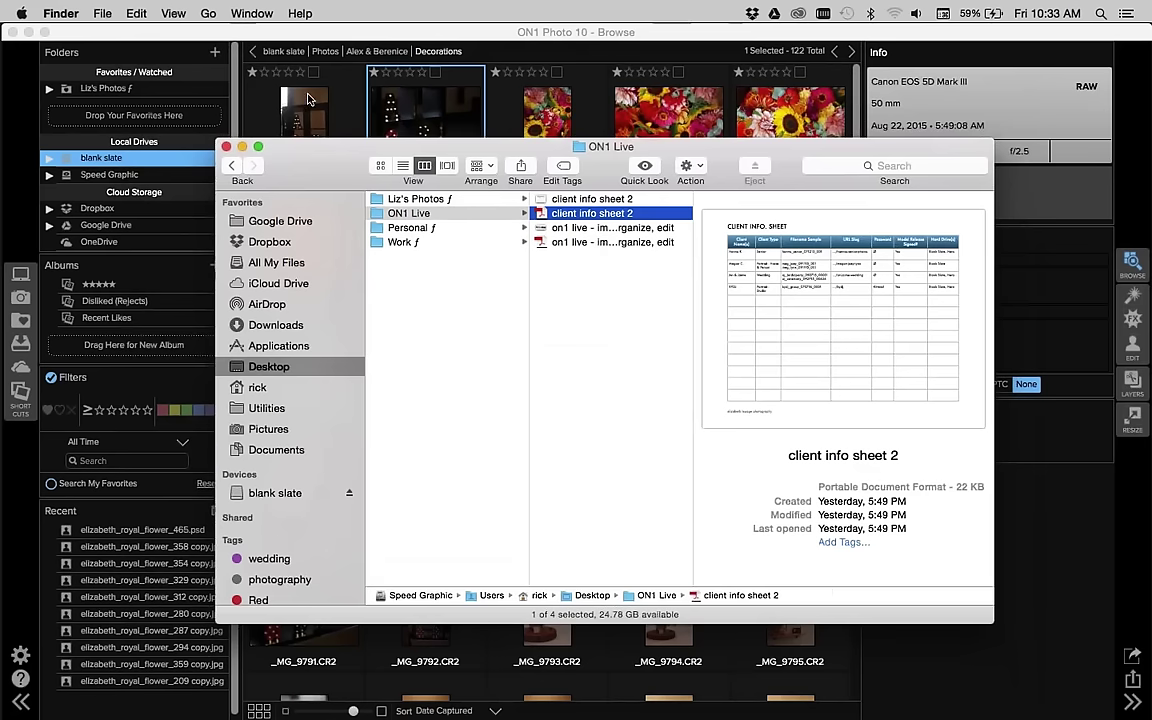
Close the ON1 Live Finder window and bring ON1 Photo 10's Decorations grid forward.
{"action": "left_click", "coordinate": [207, 131]}
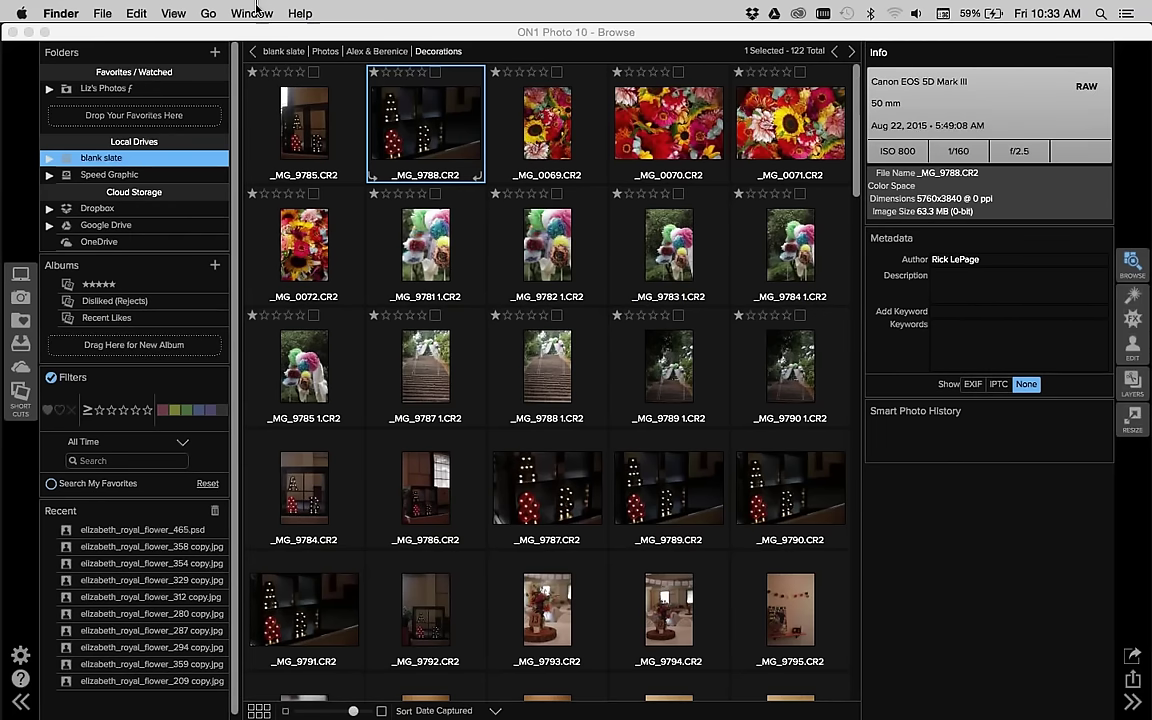
{"action": "left_click", "coordinate": [643, 33]}
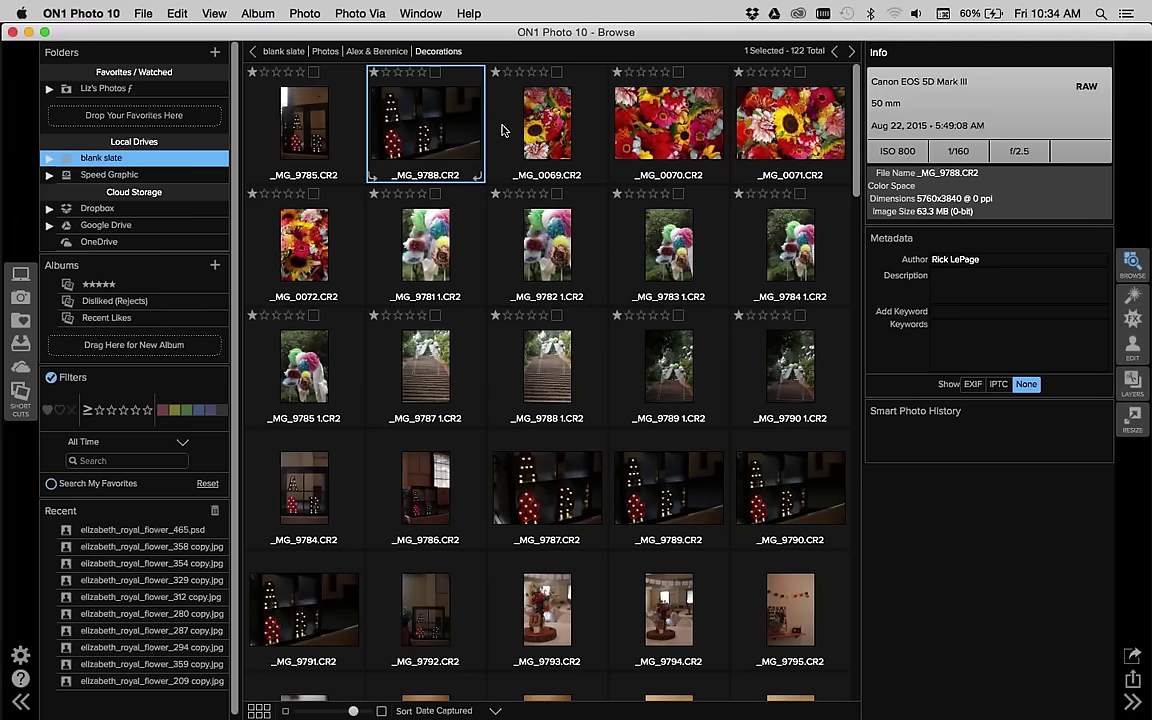
{"action": "left_click", "coordinate": [436, 74]}
{"action": "left_click", "coordinate": [435, 73]}
{"action": "scroll", "coordinate": [713, 476], "scroll_direction": "down", "scroll_amount": 10}
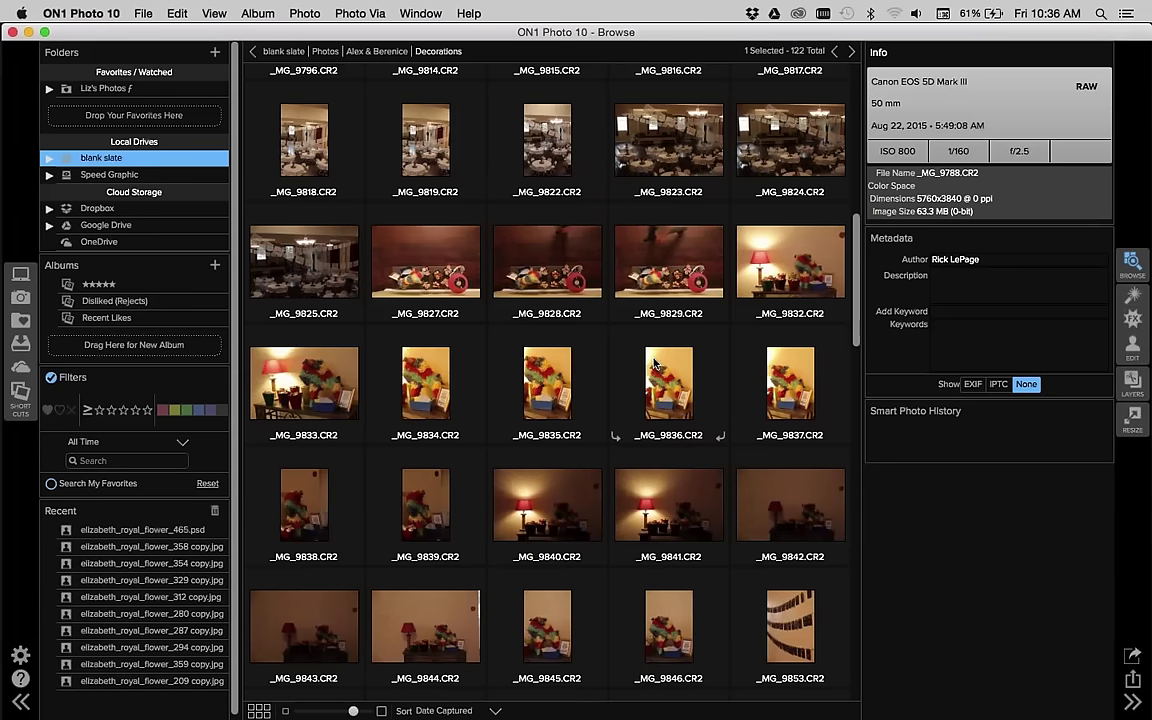
{"action": "left_click", "coordinate": [541, 257]}
{"action": "double_click", "coordinate": [541, 257]}
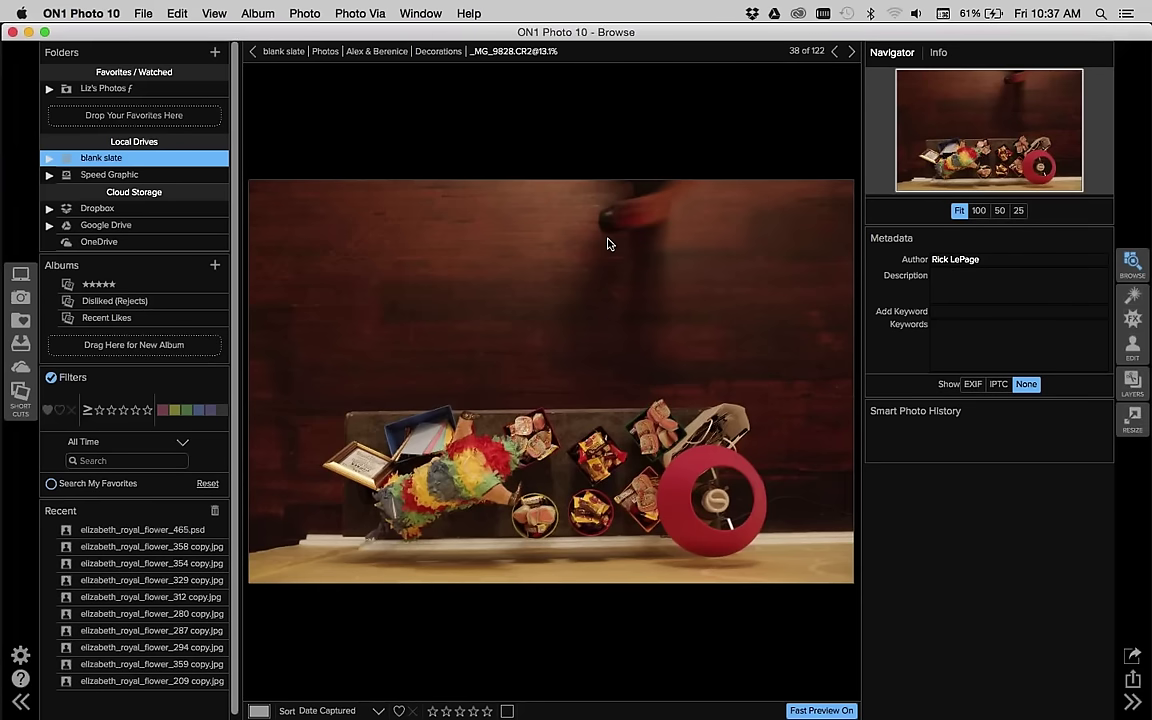
{"action": "key", "text": "g"}
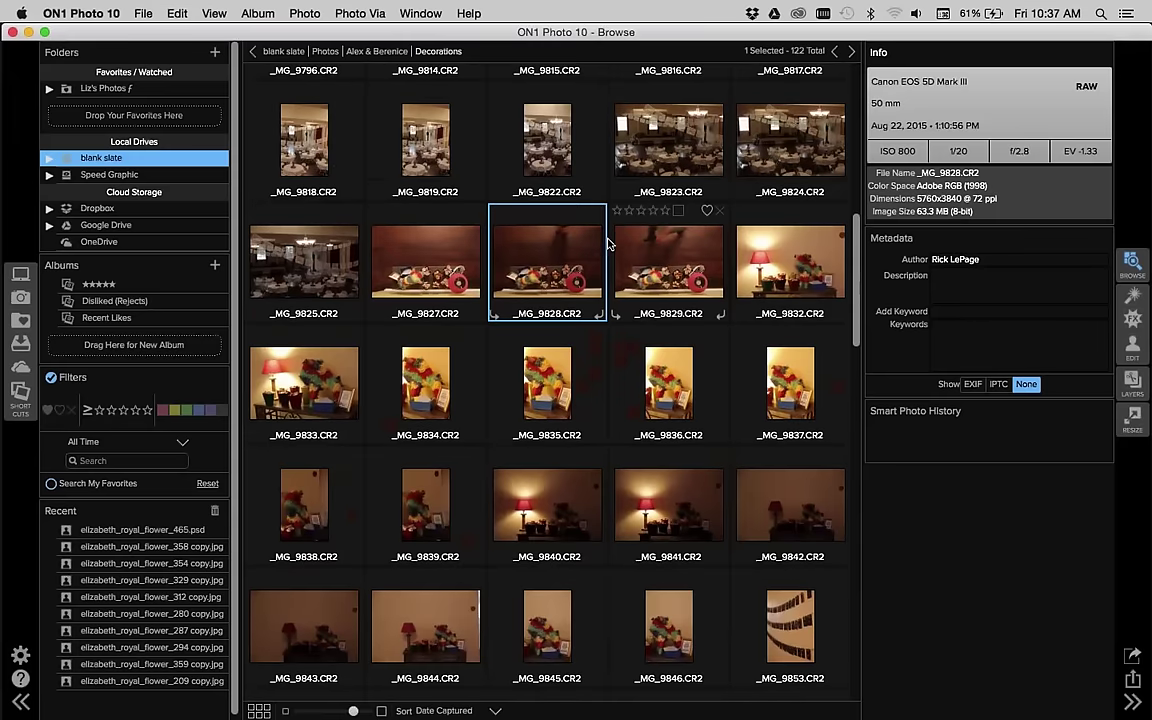
{"action": "scroll", "coordinate": [732, 341], "scroll_direction": "up", "scroll_amount": 10}
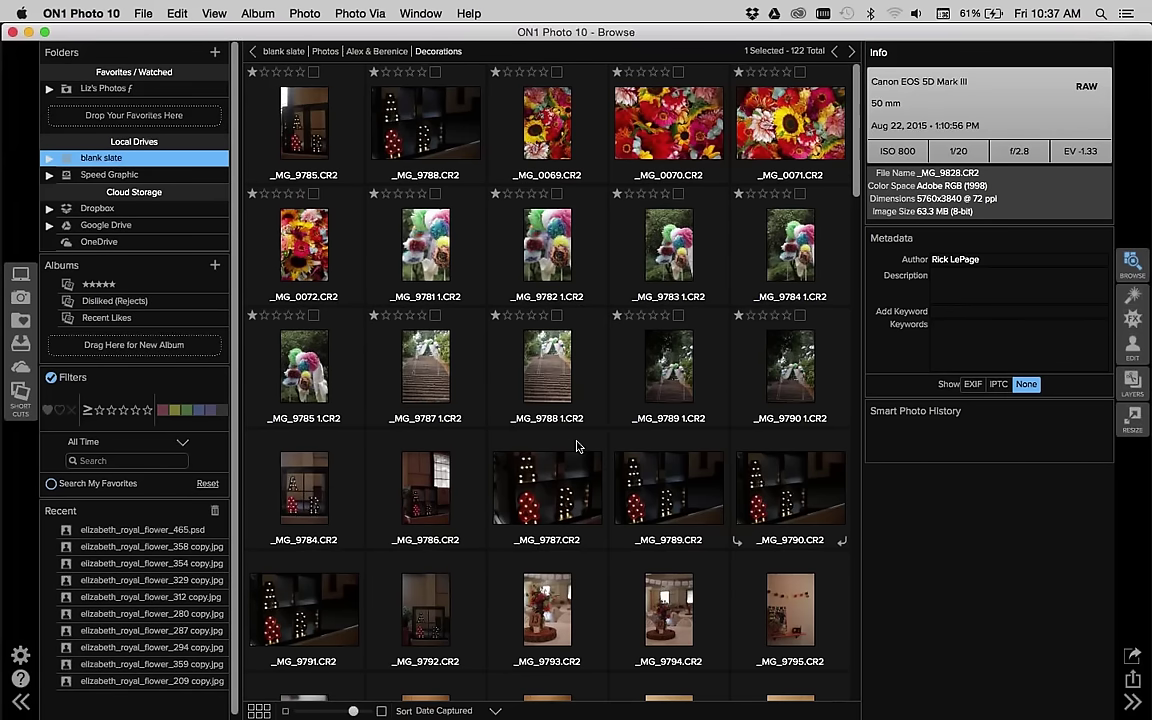
{"action": "scroll", "coordinate": [597, 517], "scroll_direction": "down", "scroll_amount": 5}
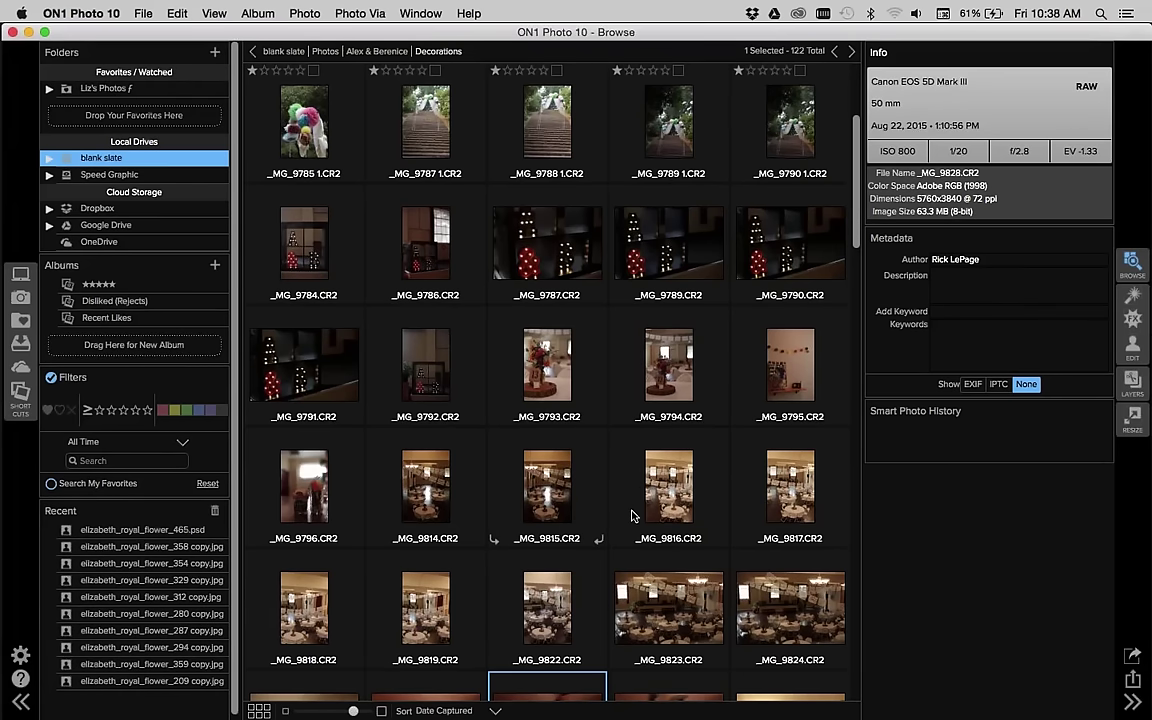
Review photos _MG_9815 through _MG_9822 full-size, then go back to the grid on _MG_9822.
{"action": "left_click", "coordinate": [612, 442]}
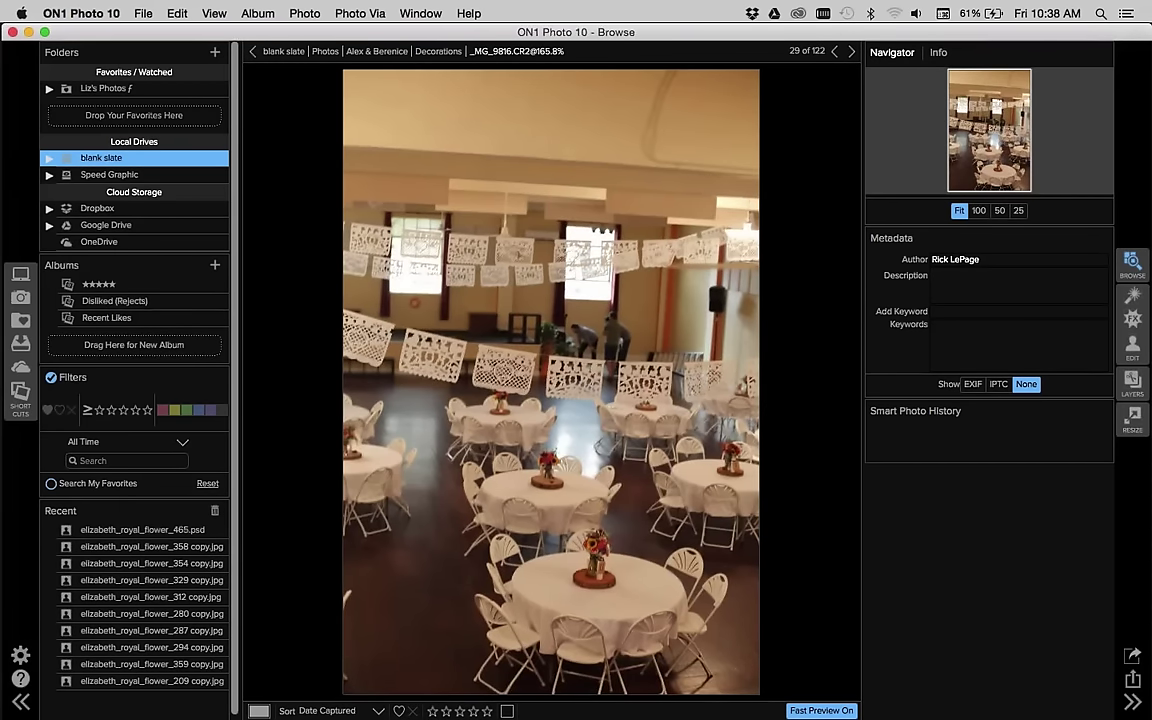
{"action": "key", "text": "Right"}
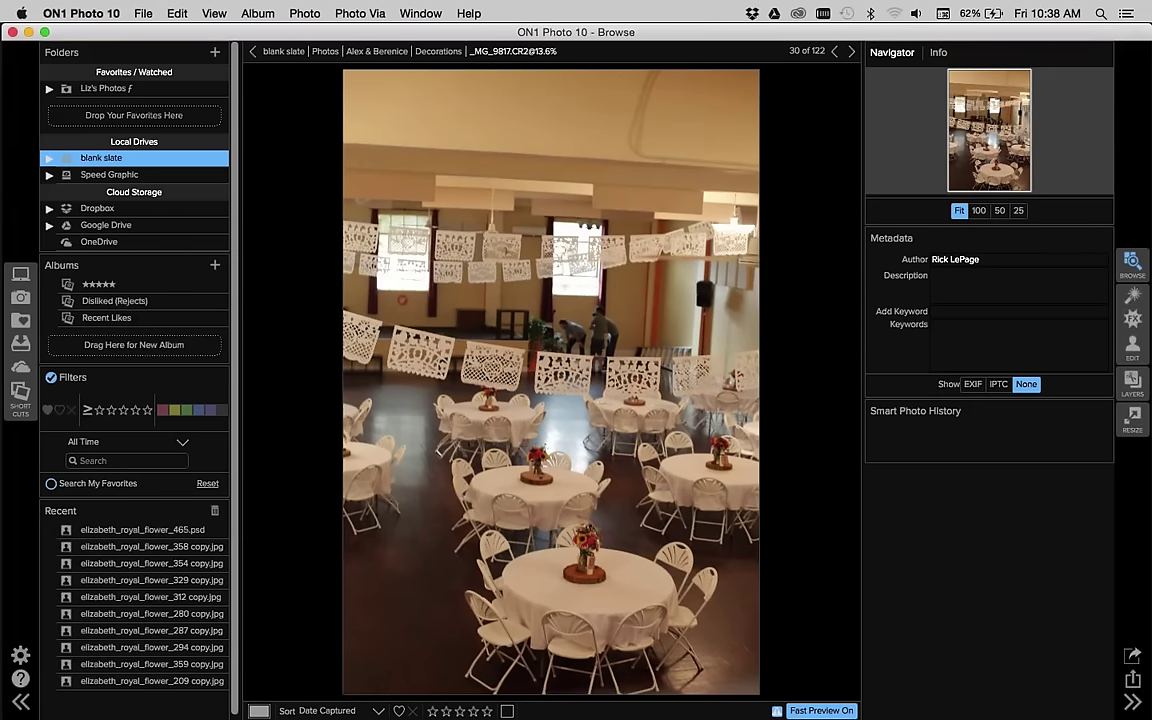
{"action": "key", "text": "Left"}
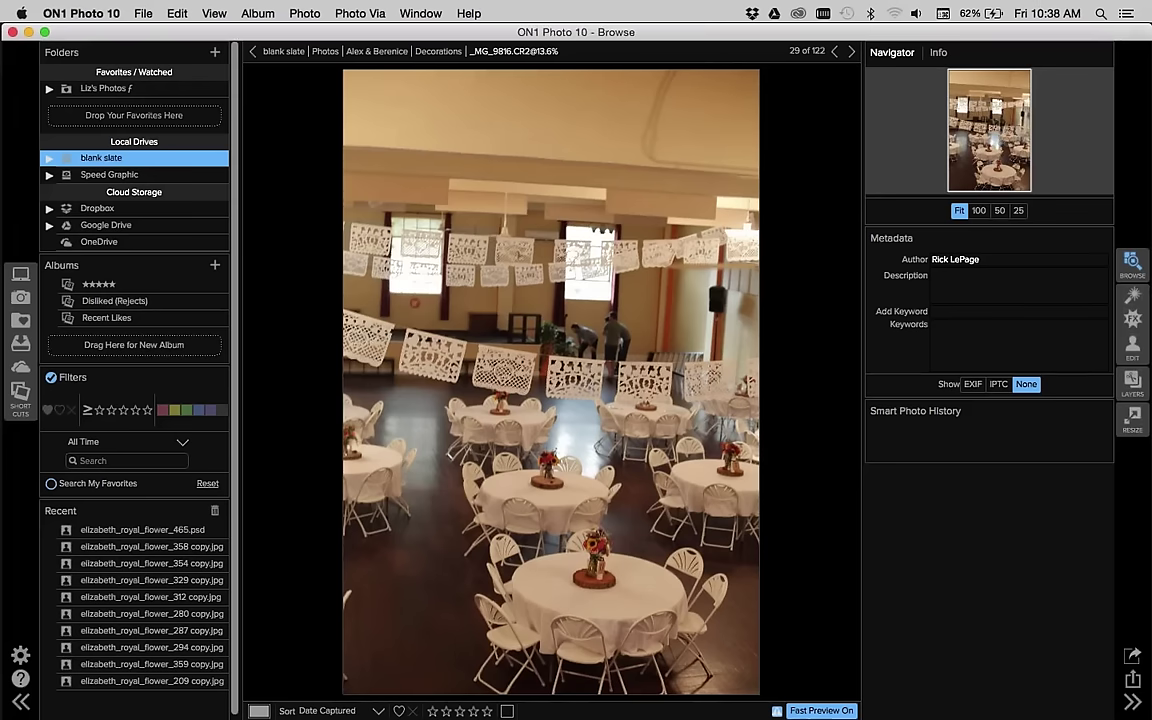
{"action": "key", "text": "Left"}
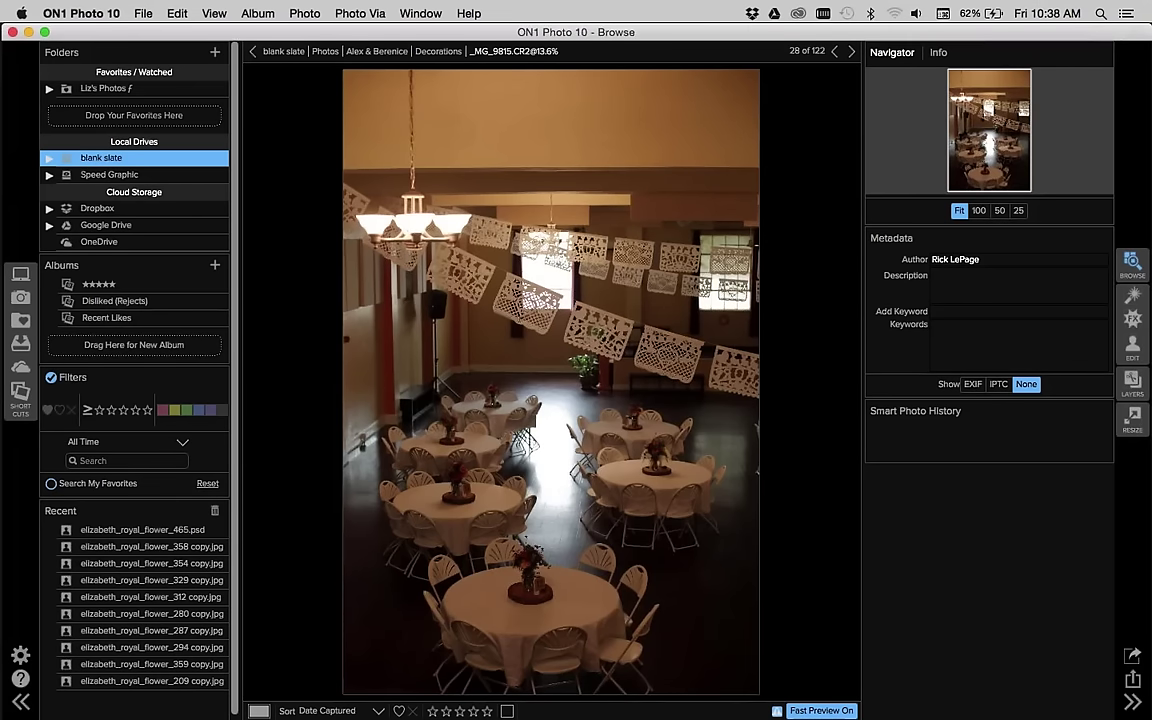
{"action": "key", "text": "Right"}
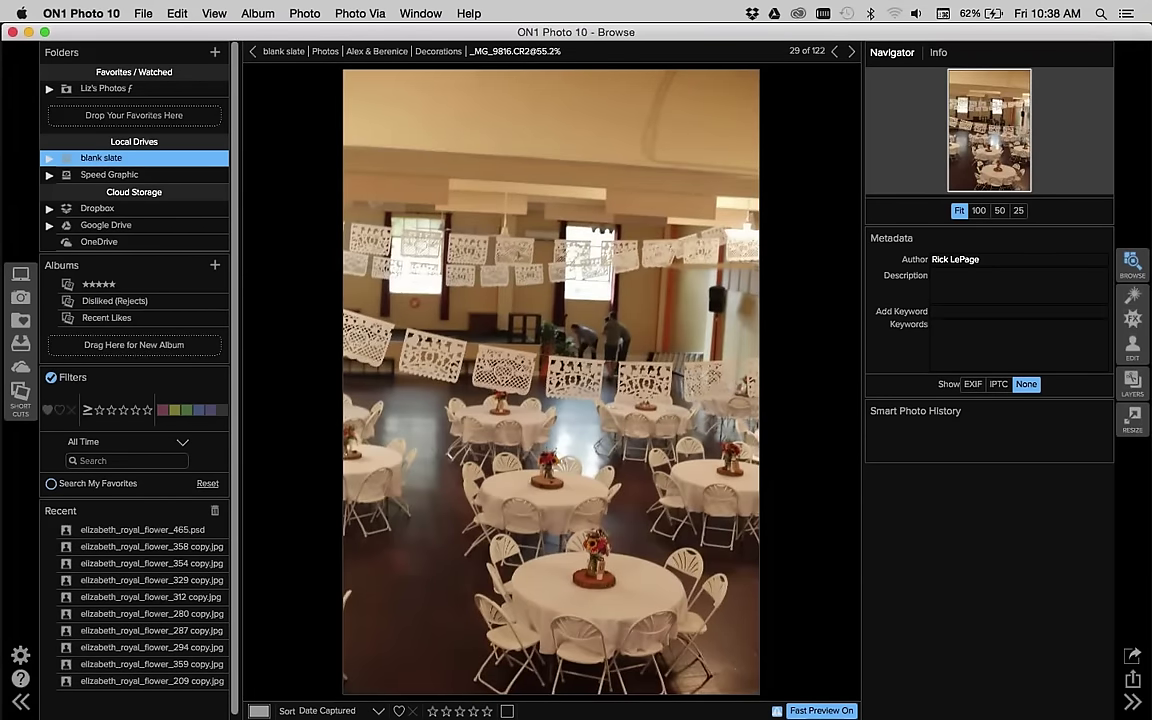
{"action": "key", "text": "Right"}
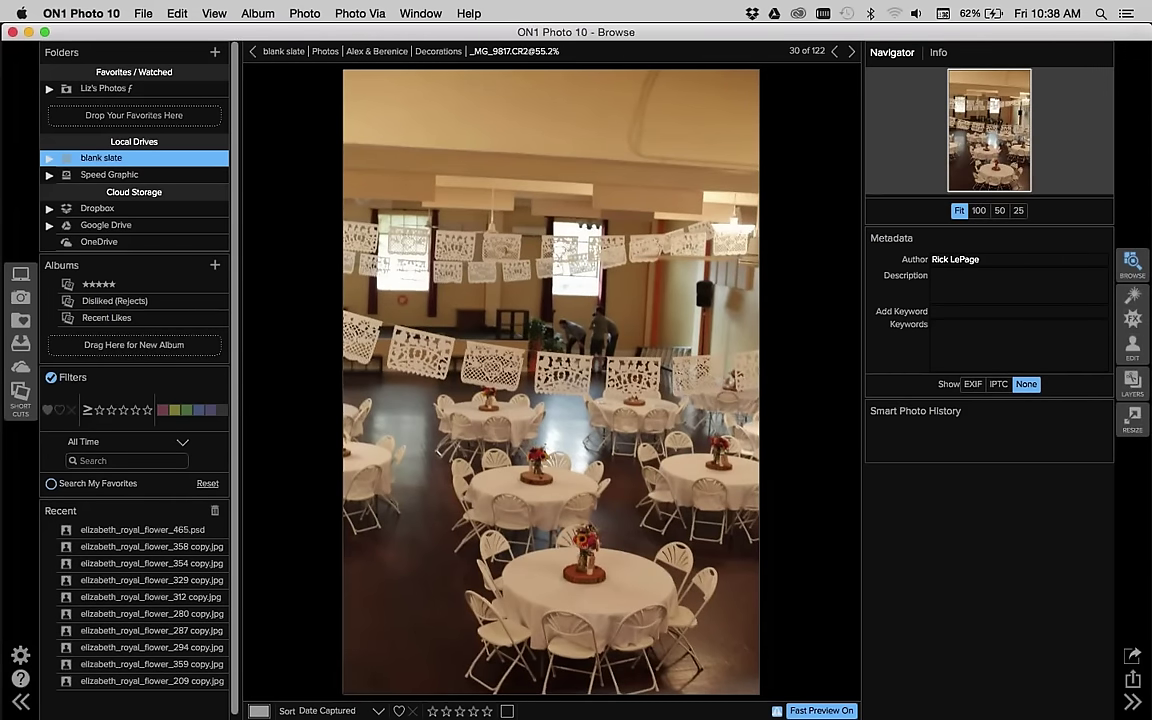
{"action": "key", "text": "Right"}
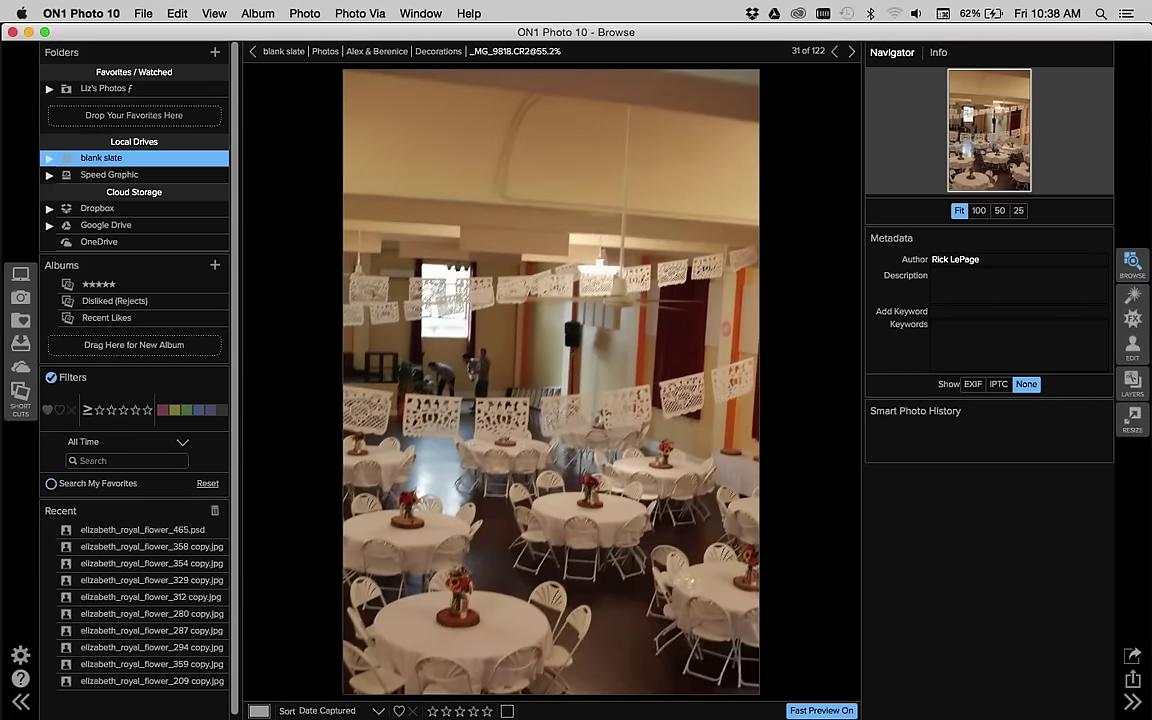
{"action": "key", "text": "Right"}
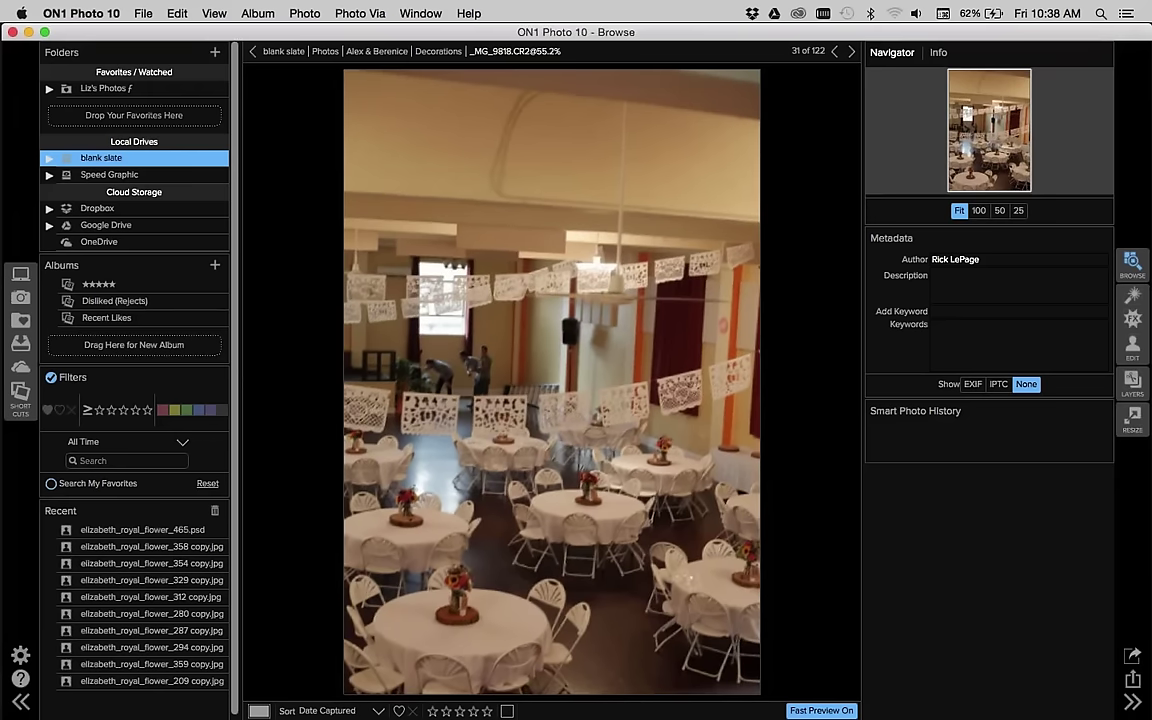
{"action": "key", "text": "Right"}
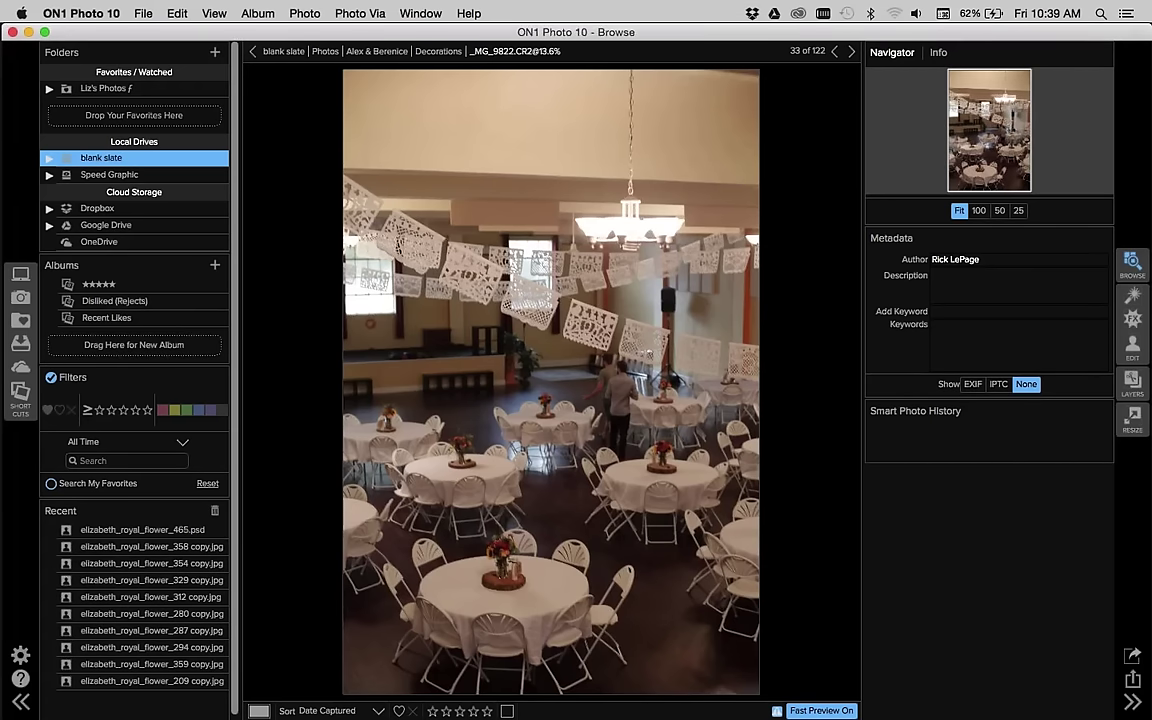
{"action": "key", "text": "g"}
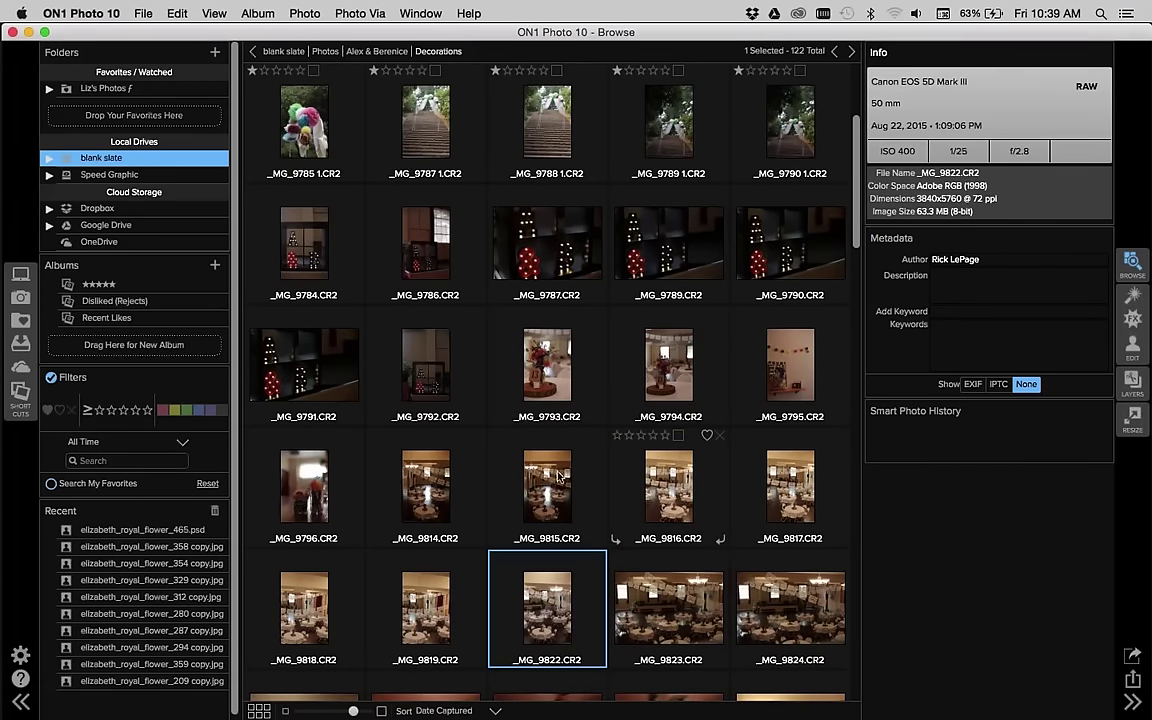
{"action": "scroll", "coordinate": [560, 478], "scroll_direction": "down", "scroll_amount": 2}
{"action": "scroll", "coordinate": [560, 478], "scroll_direction": "down", "scroll_amount": 1}
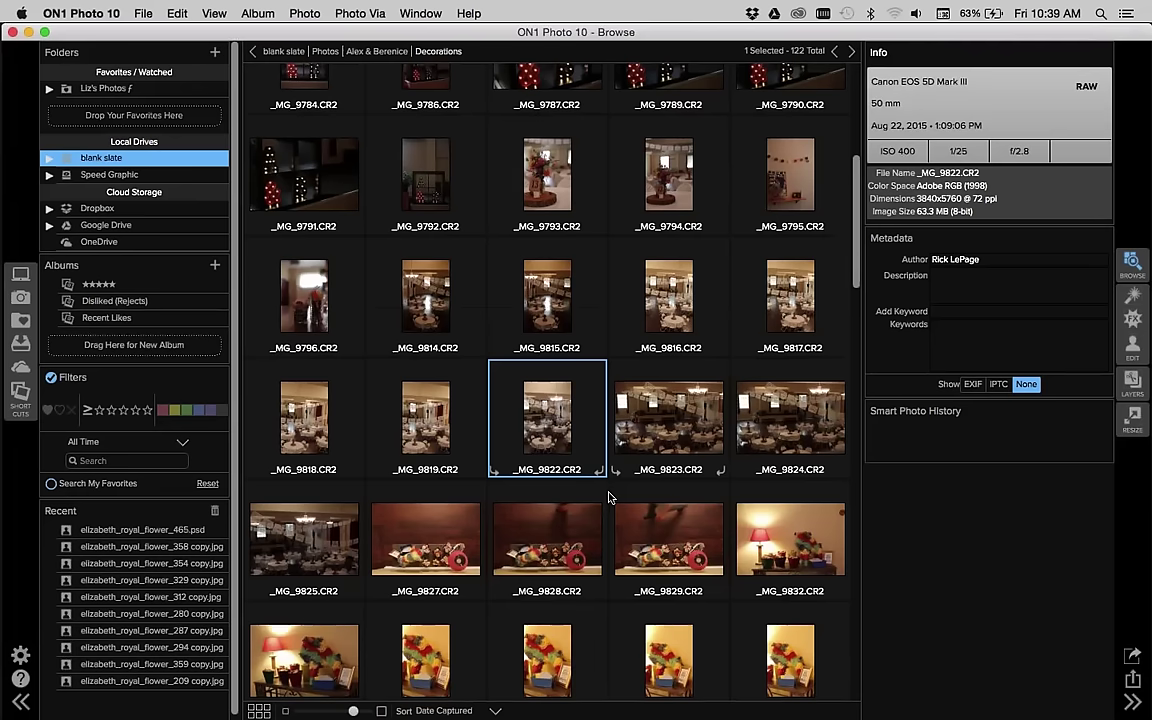
{"action": "scroll", "coordinate": [617, 492], "scroll_direction": "down", "scroll_amount": 1}
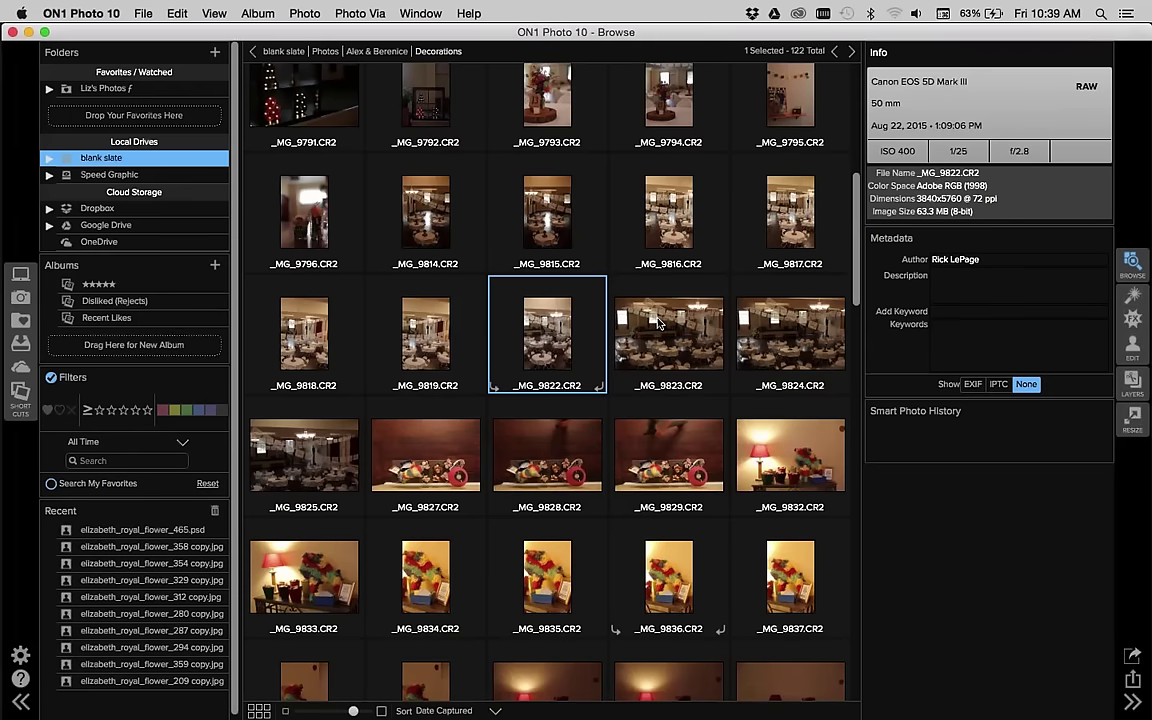
{"action": "scroll", "coordinate": [659, 322], "scroll_direction": "down", "scroll_amount": 1}
{"action": "scroll", "coordinate": [659, 322], "scroll_direction": "down", "scroll_amount": 3}
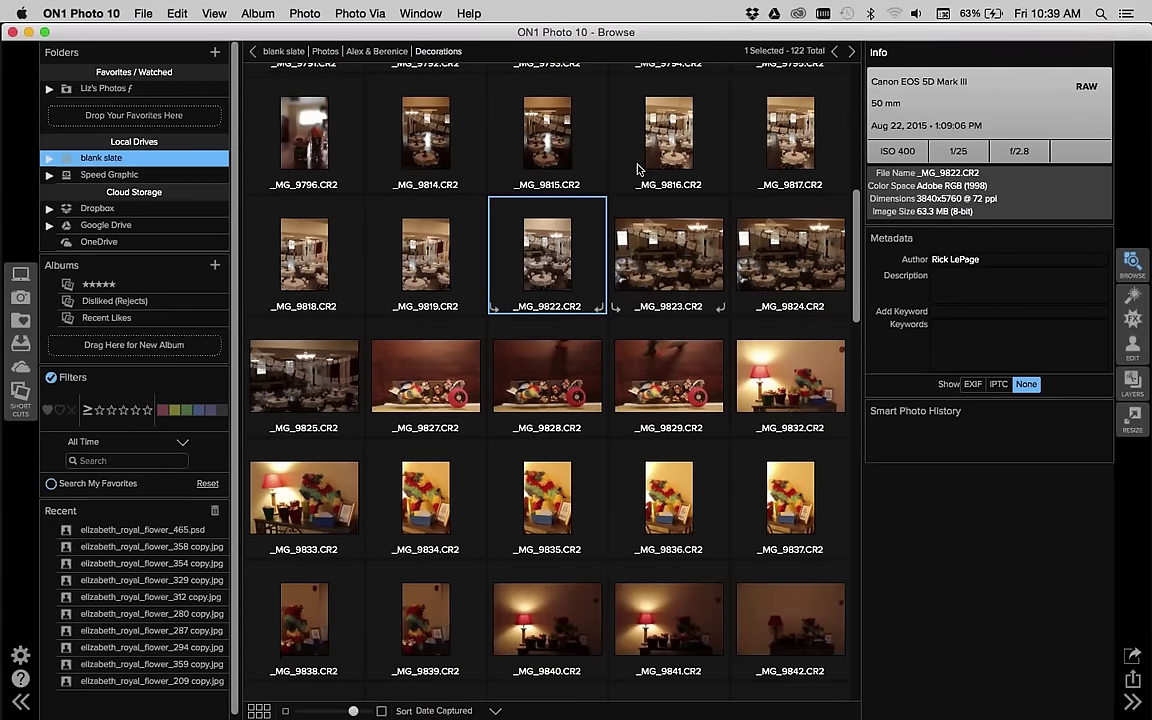
{"action": "scroll", "coordinate": [600, 461], "scroll_direction": "up", "scroll_amount": 1}
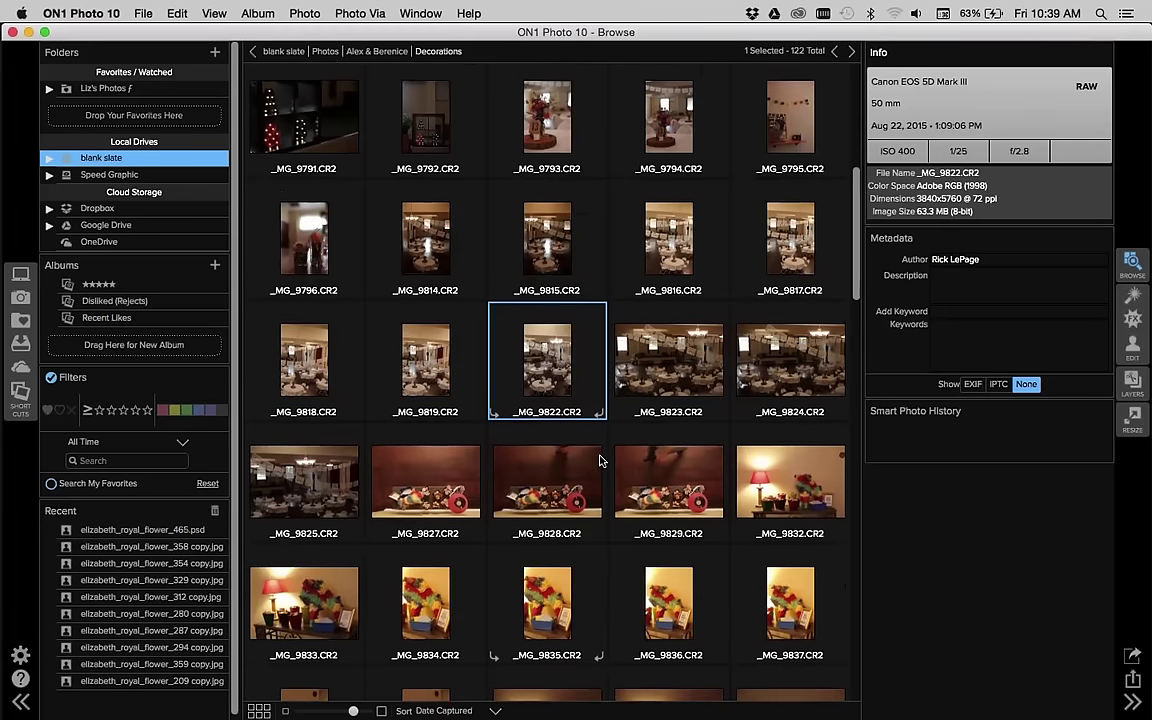
{"action": "scroll", "coordinate": [600, 461], "scroll_direction": "down", "scroll_amount": 15}
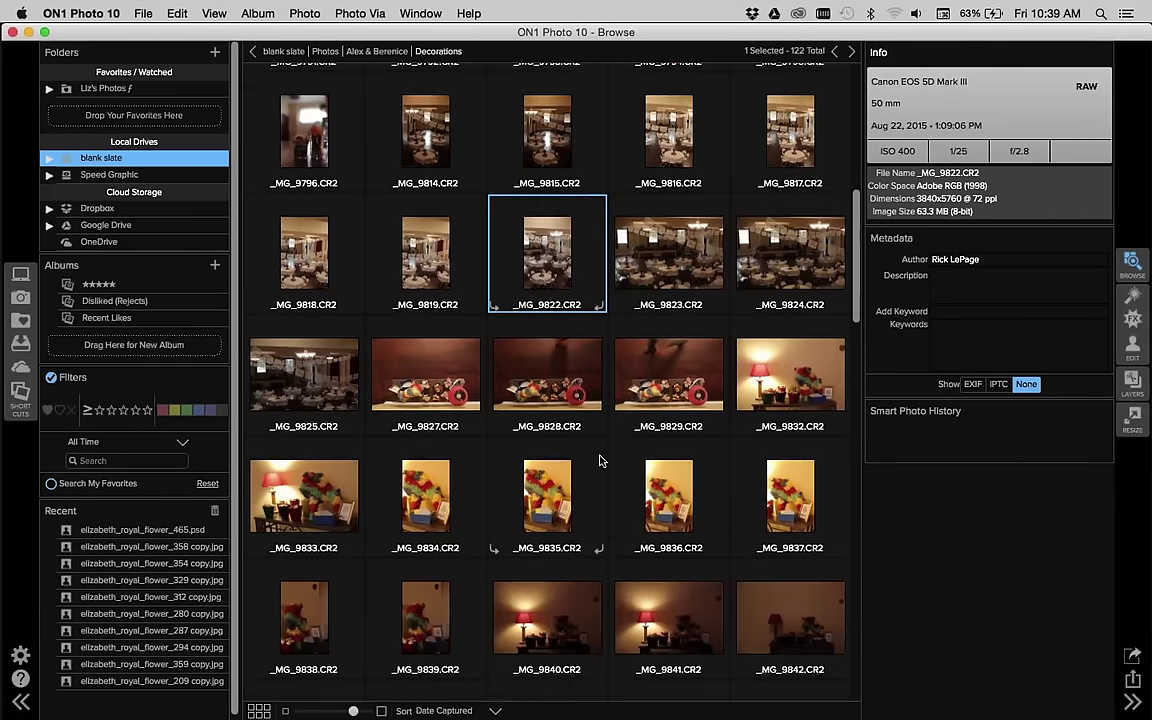
{"action": "scroll", "coordinate": [600, 461], "scroll_direction": "down", "scroll_amount": 2}
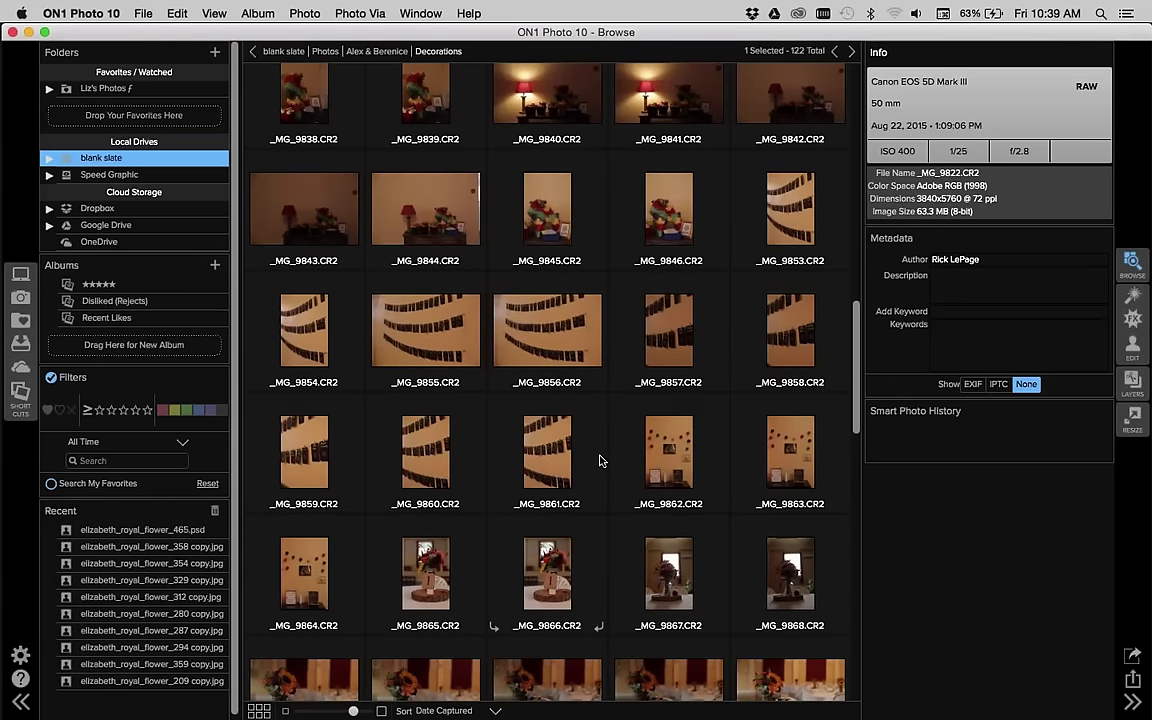
{"action": "scroll", "coordinate": [600, 461], "scroll_direction": "down", "scroll_amount": 4}
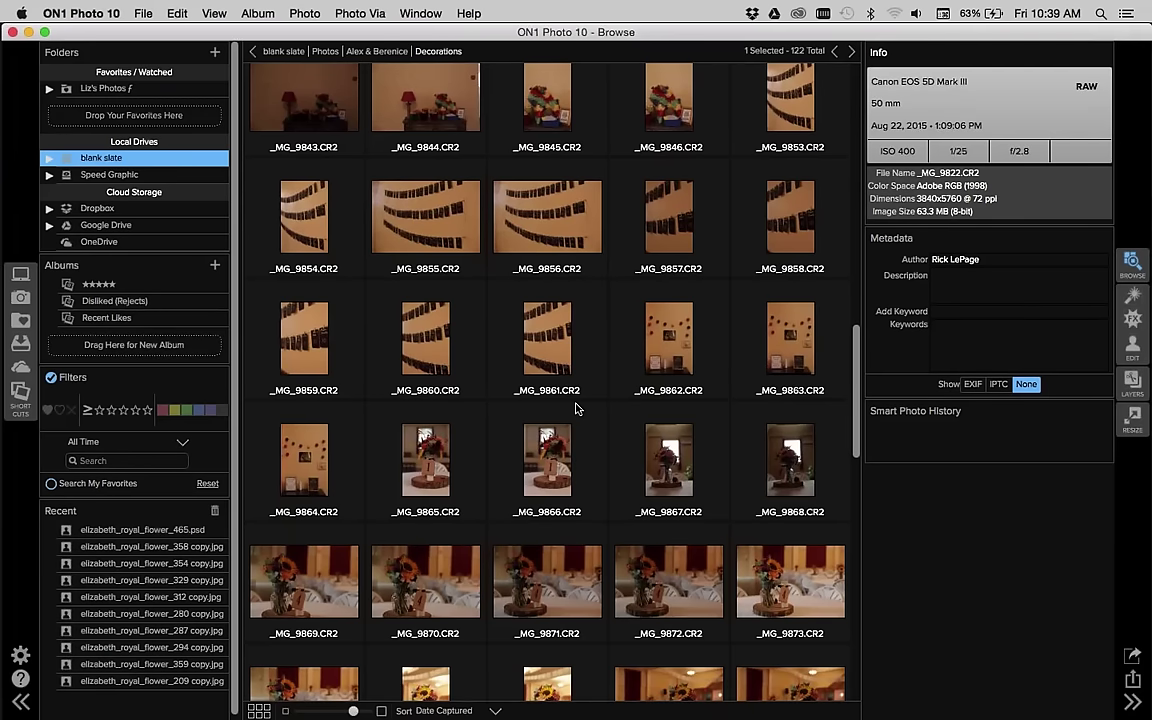
{"action": "scroll", "coordinate": [575, 408], "scroll_direction": "down", "scroll_amount": 12}
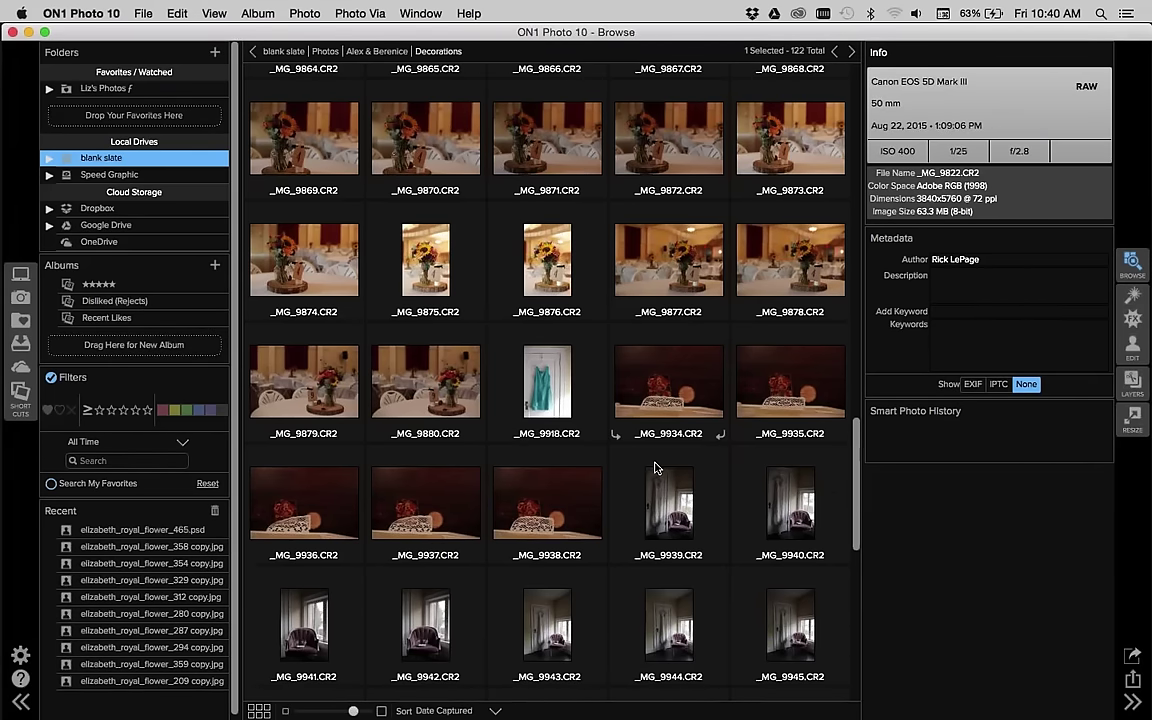
{"action": "scroll", "coordinate": [655, 467], "scroll_direction": "down", "scroll_amount": 10}
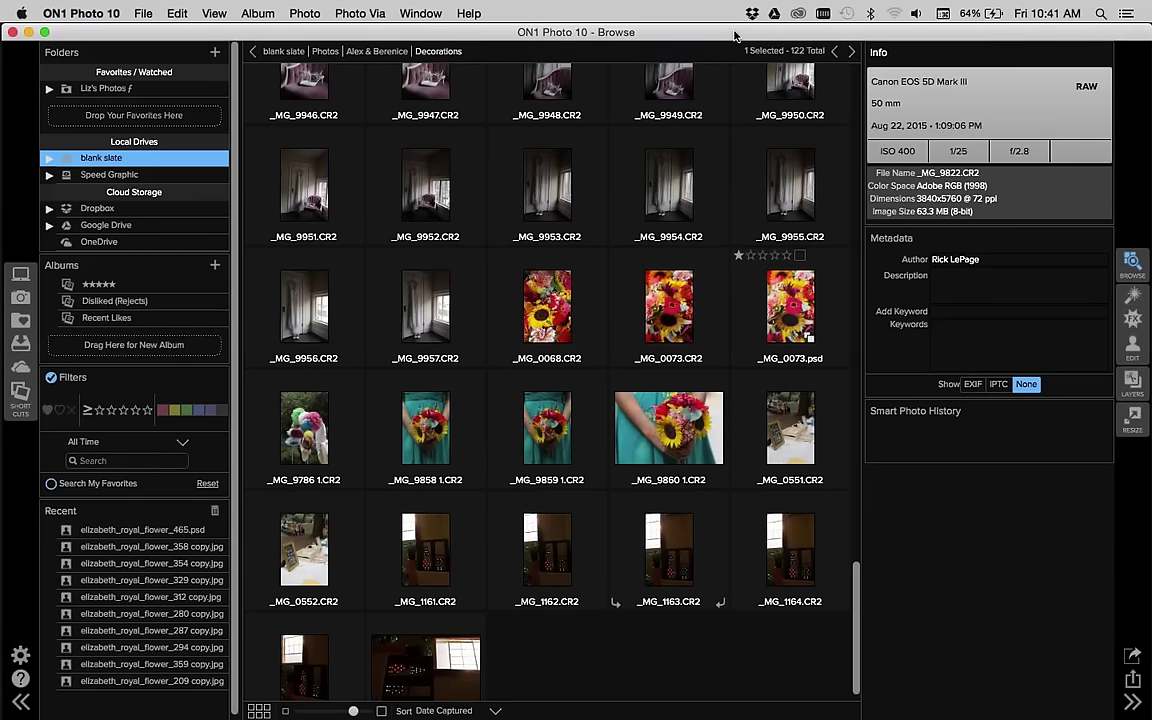
Select _MG_9955.CR2 to show its 35 mm, ISO 640, 1/400, f/4 details.
{"action": "left_click", "coordinate": [797, 190]}
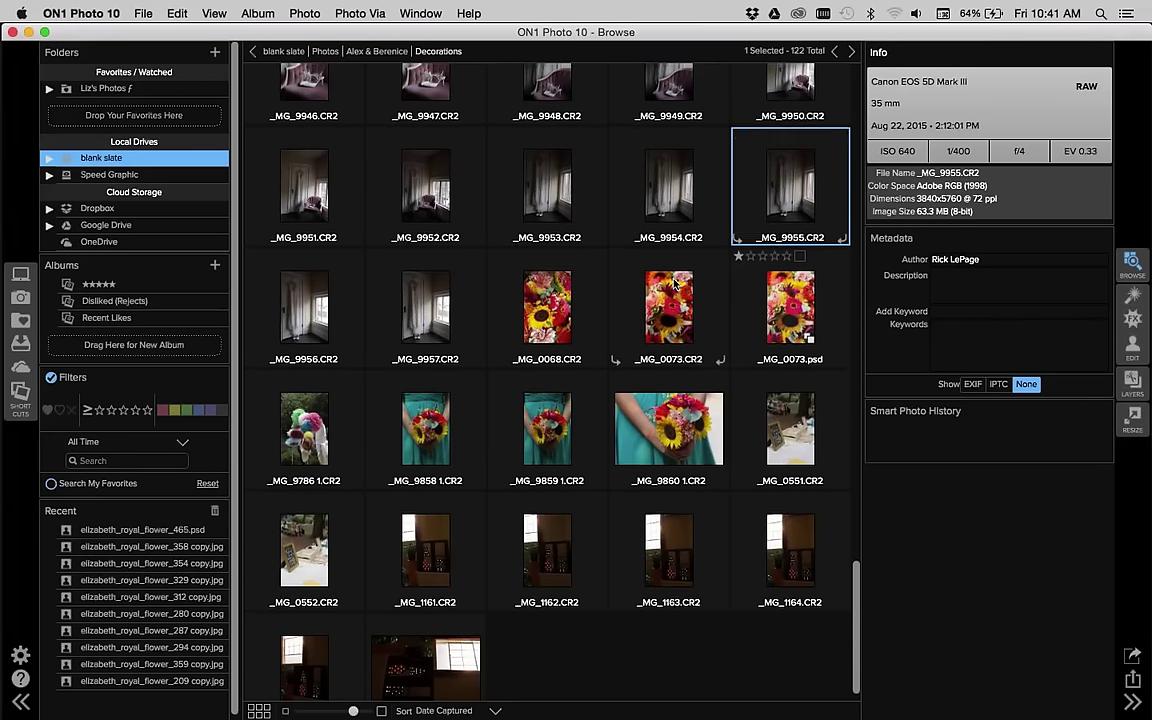
{"action": "scroll", "coordinate": [675, 285], "scroll_direction": "up", "scroll_amount": 5}
{"action": "scroll", "coordinate": [675, 285], "scroll_direction": "down", "scroll_amount": 5}
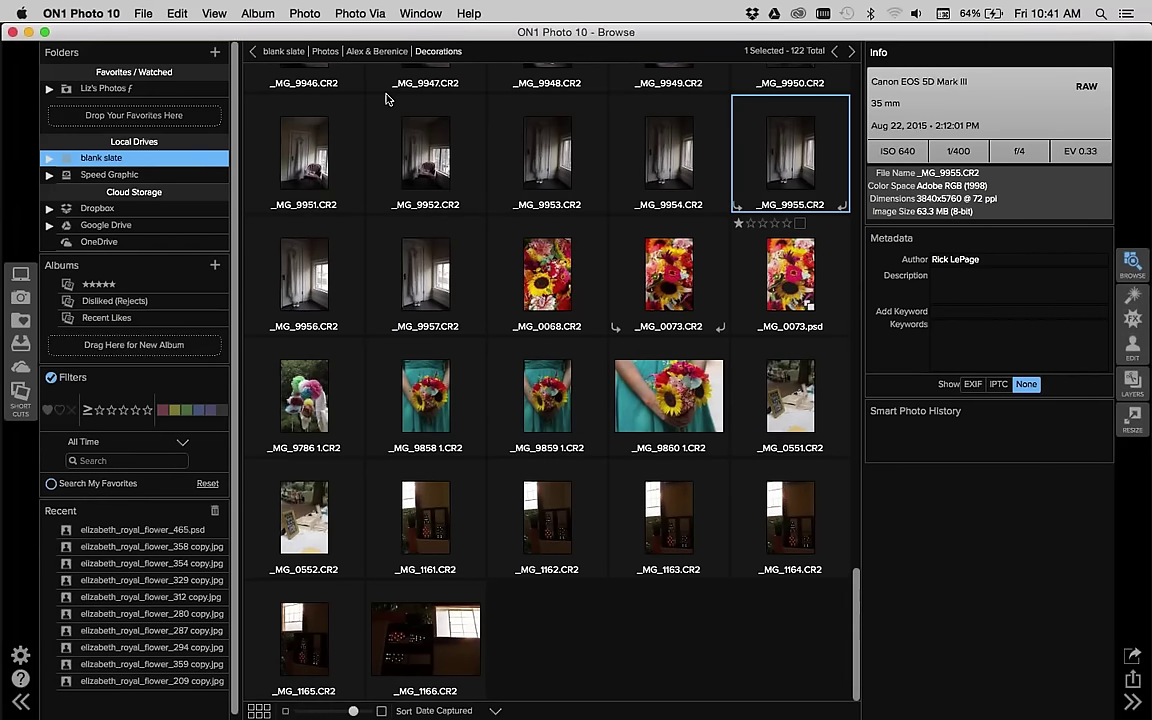
Go back to the Alex & Berenice folder and open Getting Ready (149 CR2 photos).
{"action": "left_click", "coordinate": [381, 53]}
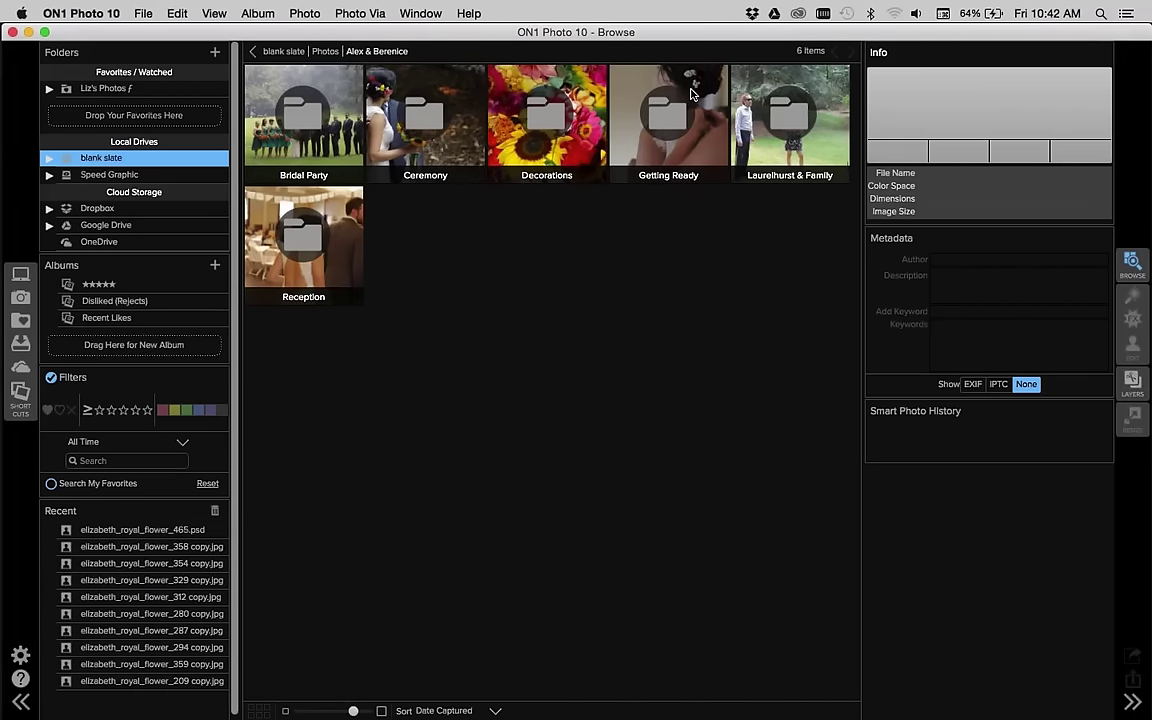
{"action": "left_click", "coordinate": [658, 118]}
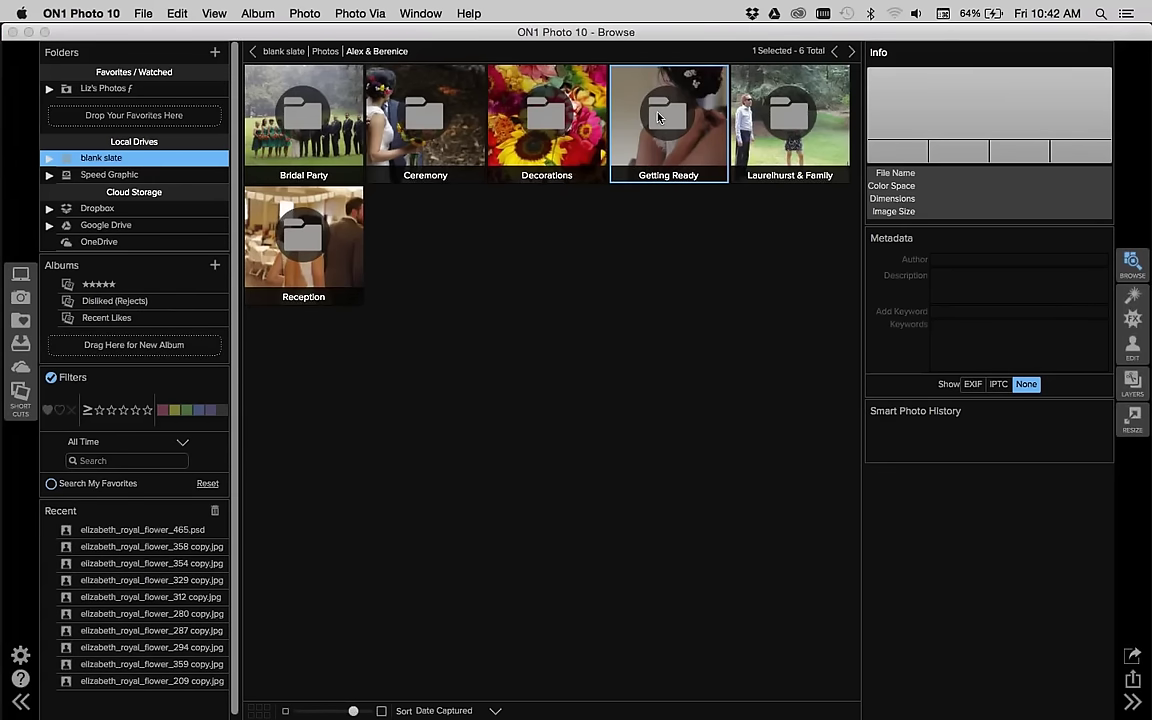
{"action": "double_click", "coordinate": [657, 118]}
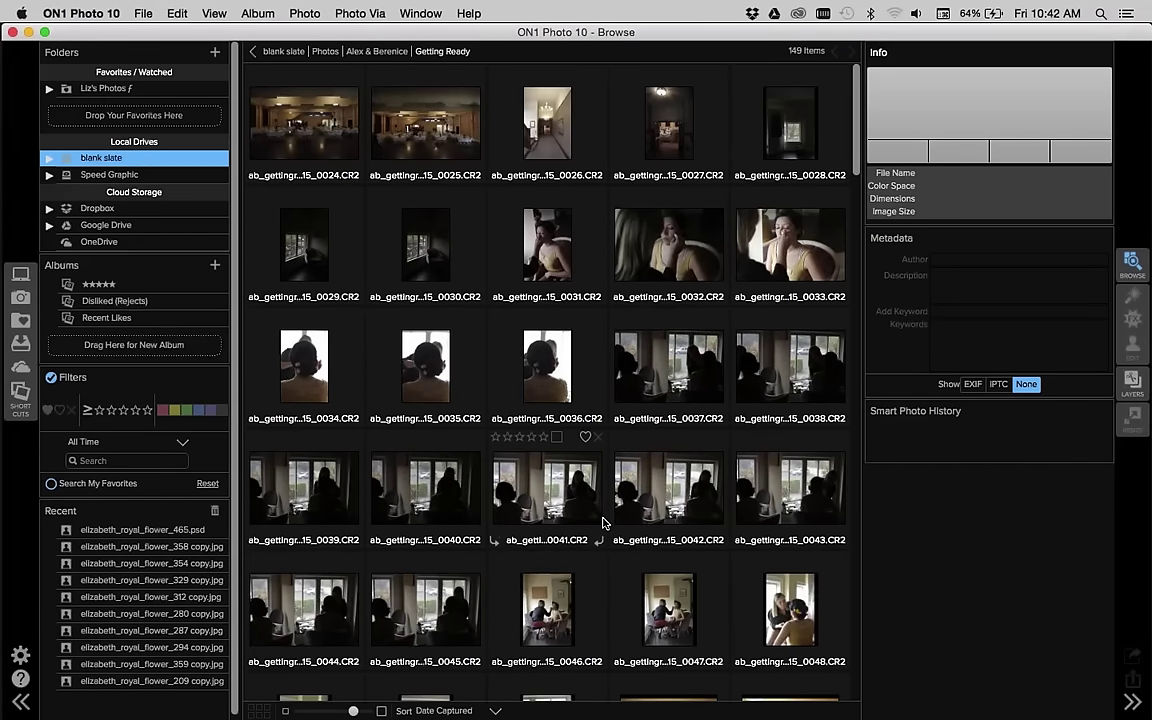
{"action": "scroll", "coordinate": [649, 621], "scroll_direction": "down", "scroll_amount": 5}
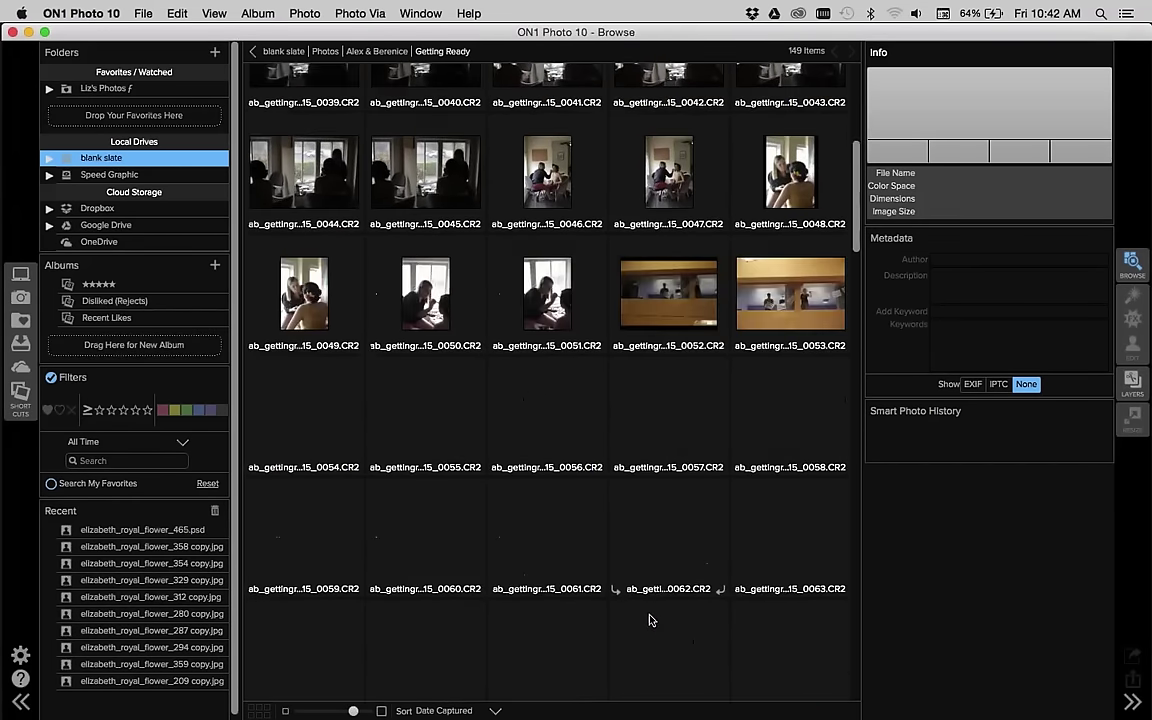
{"action": "scroll", "coordinate": [649, 621], "scroll_direction": "down", "scroll_amount": 1}
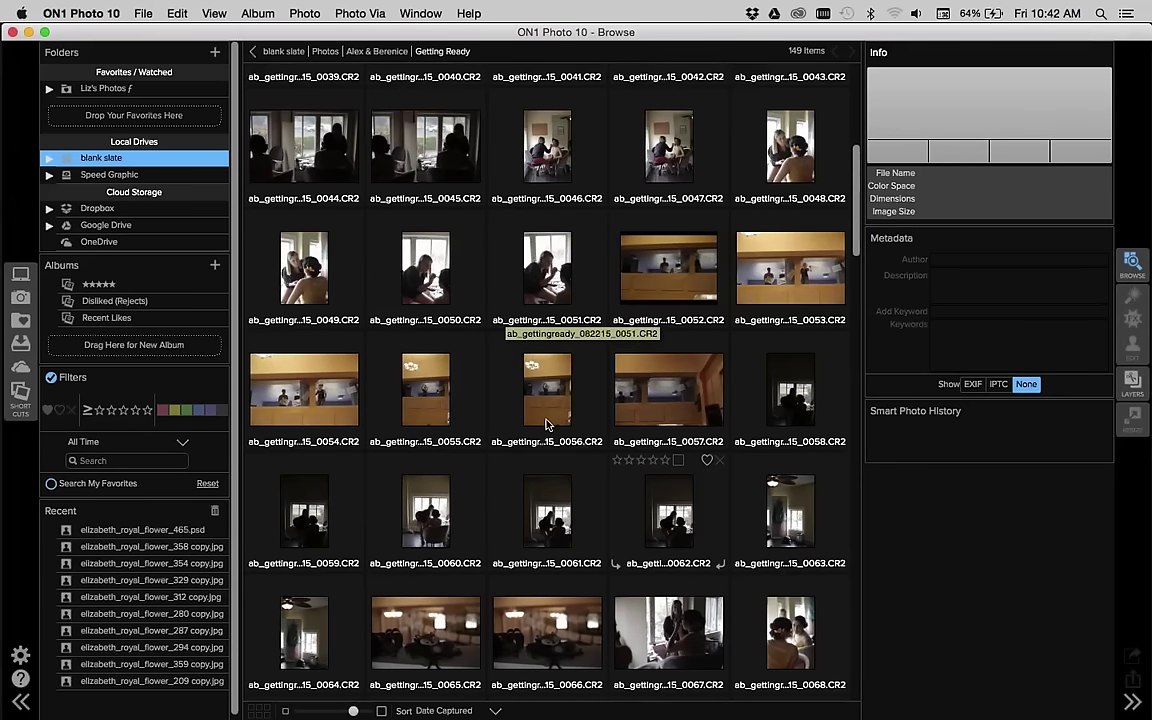
{"action": "scroll", "coordinate": [546, 425], "scroll_direction": "down", "scroll_amount": 3}
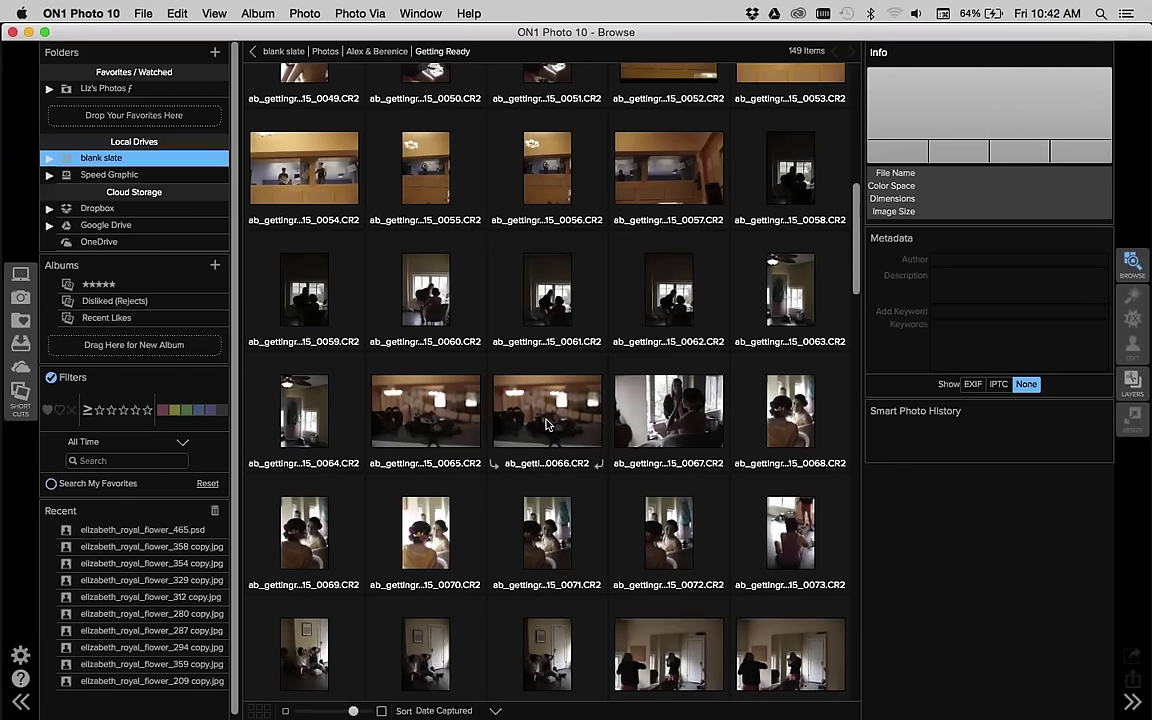
{"action": "scroll", "coordinate": [546, 425], "scroll_direction": "down", "scroll_amount": 5}
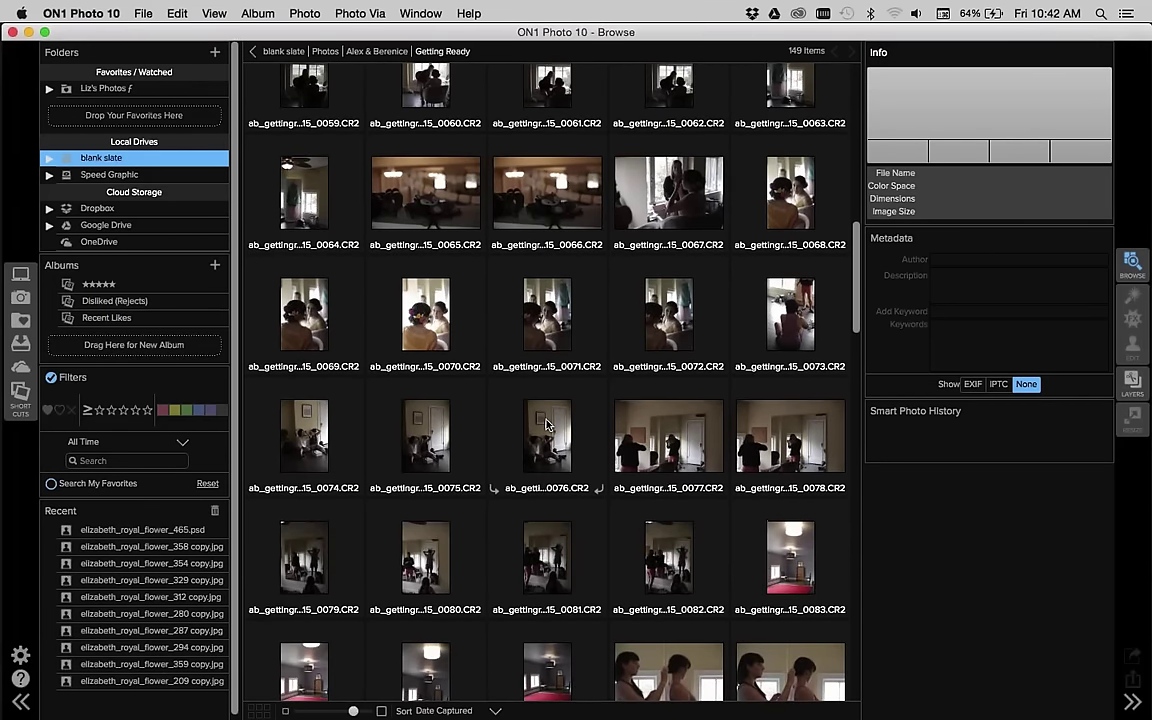
{"action": "scroll", "coordinate": [546, 425], "scroll_direction": "down", "scroll_amount": 3}
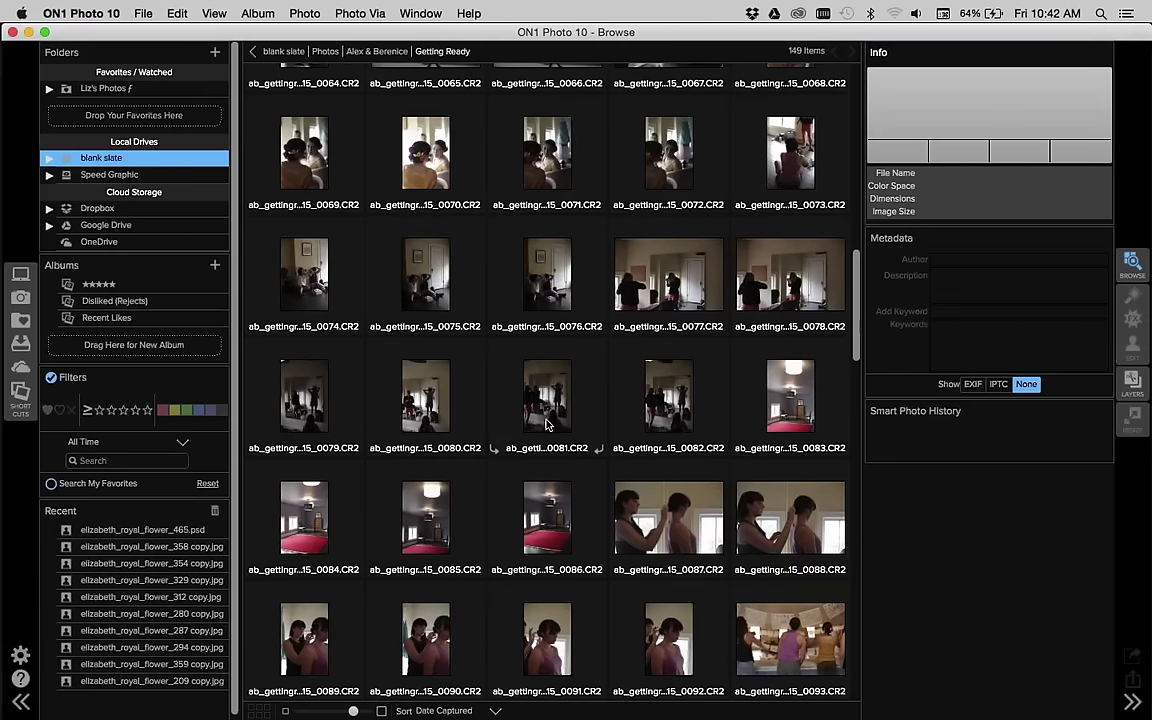
{"action": "scroll", "coordinate": [546, 425], "scroll_direction": "down", "scroll_amount": 4}
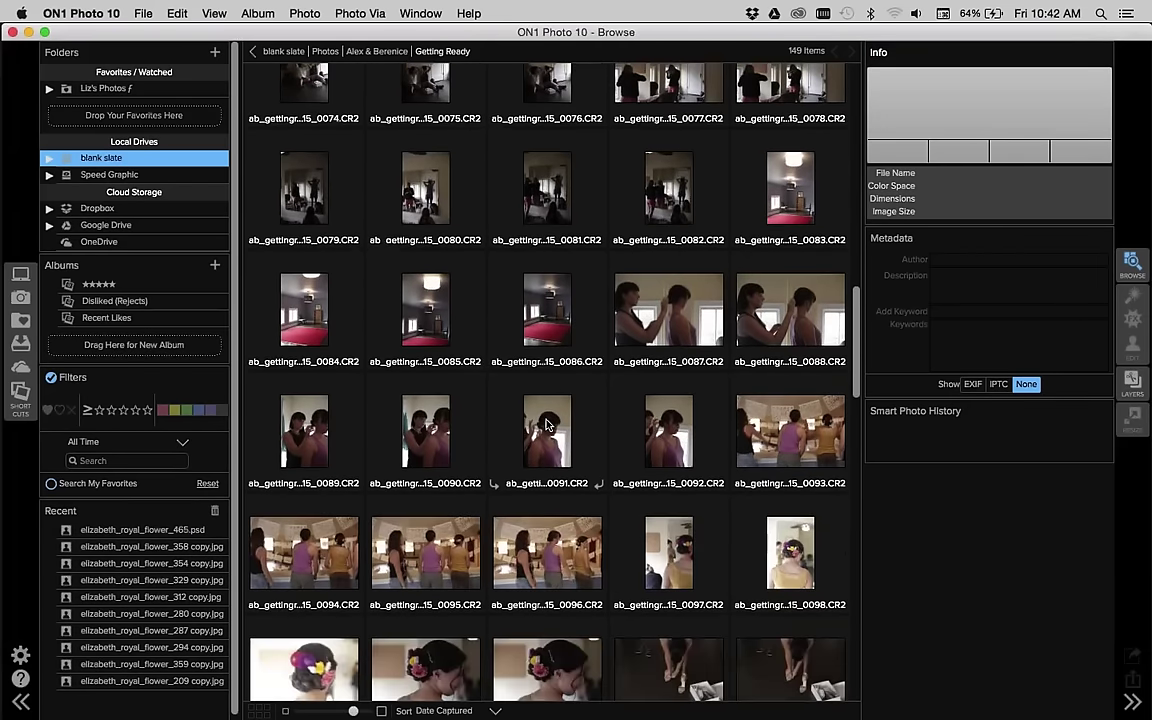
{"action": "scroll", "coordinate": [546, 425], "scroll_direction": "down", "scroll_amount": 4}
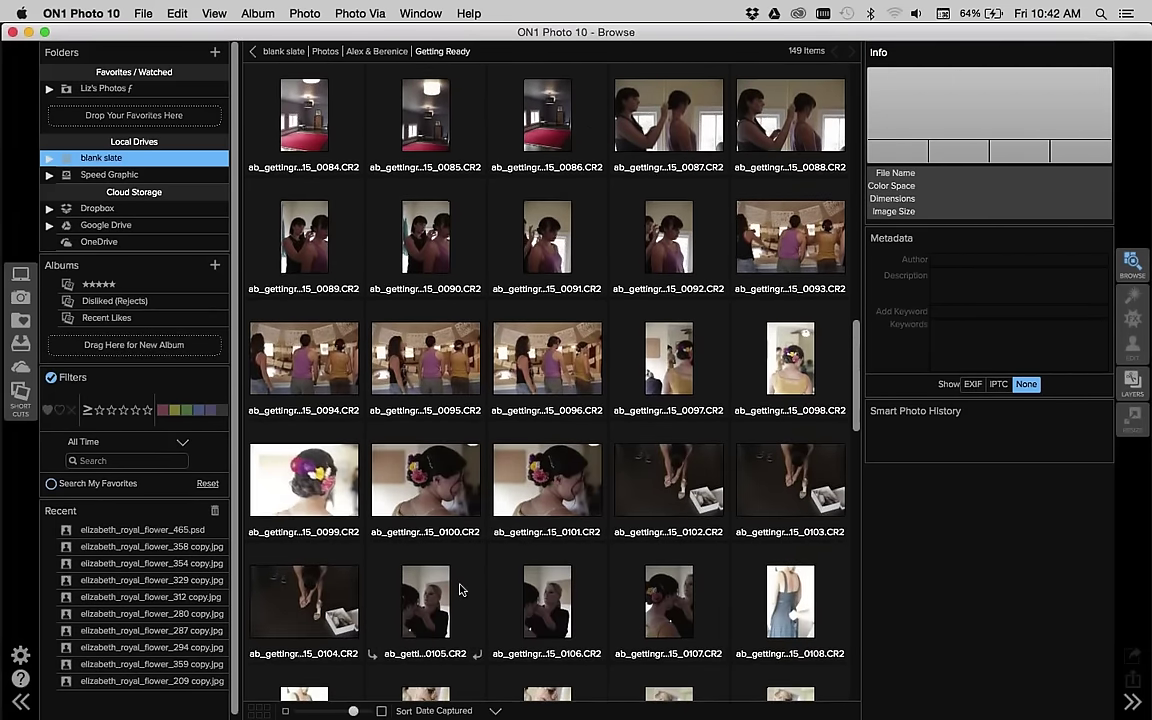
{"action": "scroll", "coordinate": [460, 590], "scroll_direction": "down", "scroll_amount": 3}
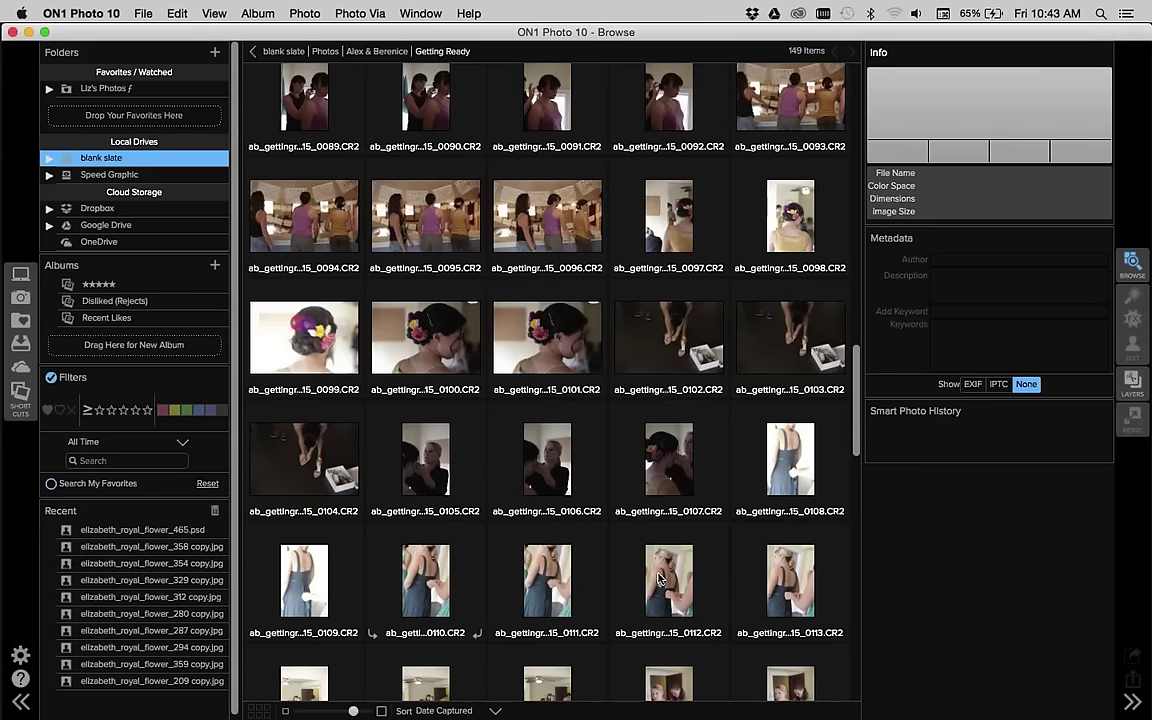
{"action": "scroll", "coordinate": [658, 578], "scroll_direction": "down", "scroll_amount": 3}
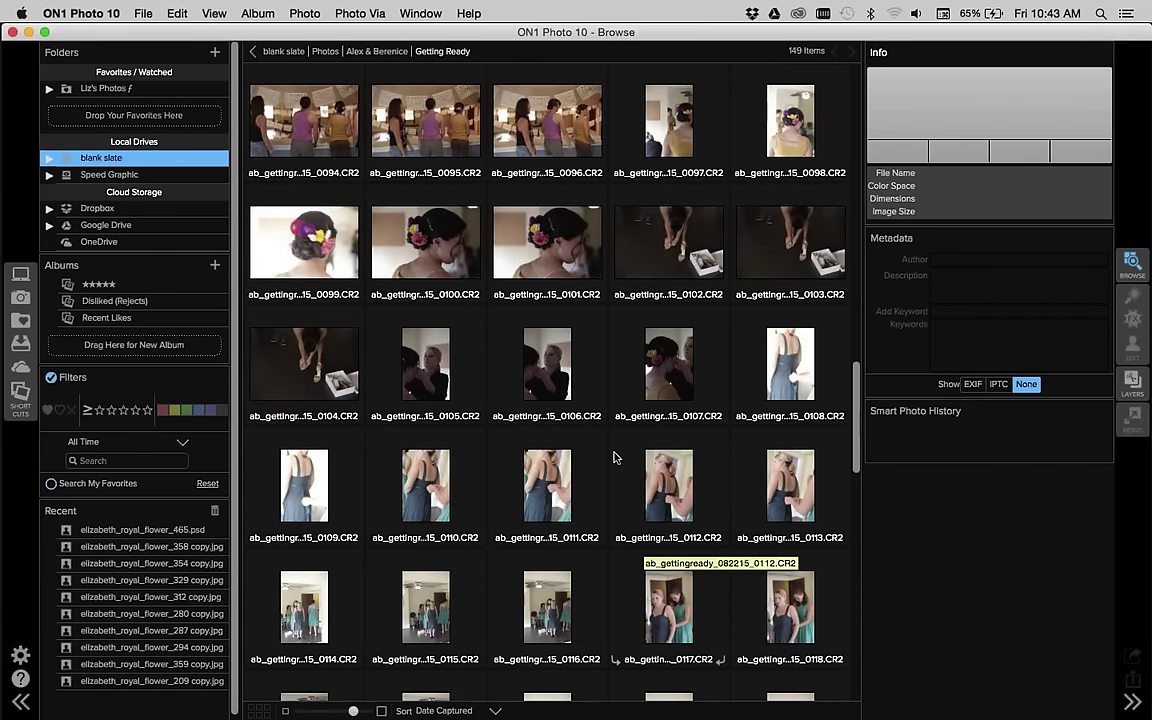
{"action": "scroll", "coordinate": [590, 572], "scroll_direction": "down", "scroll_amount": 2}
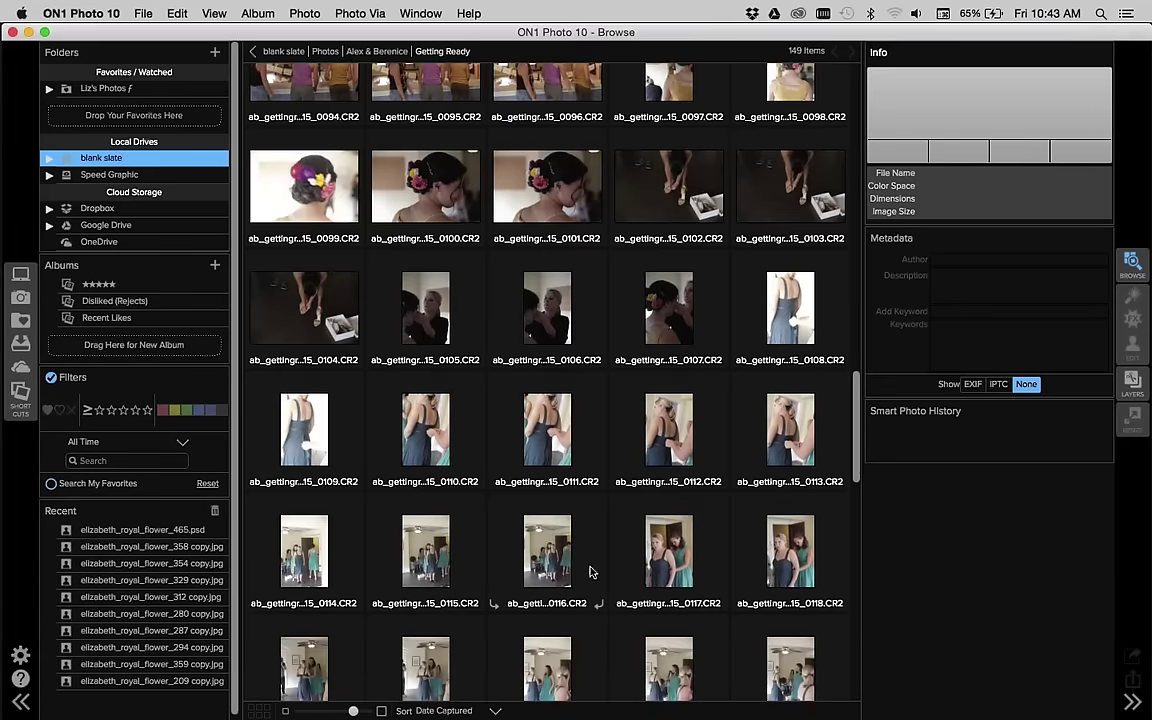
{"action": "scroll", "coordinate": [590, 572], "scroll_direction": "down", "scroll_amount": 1}
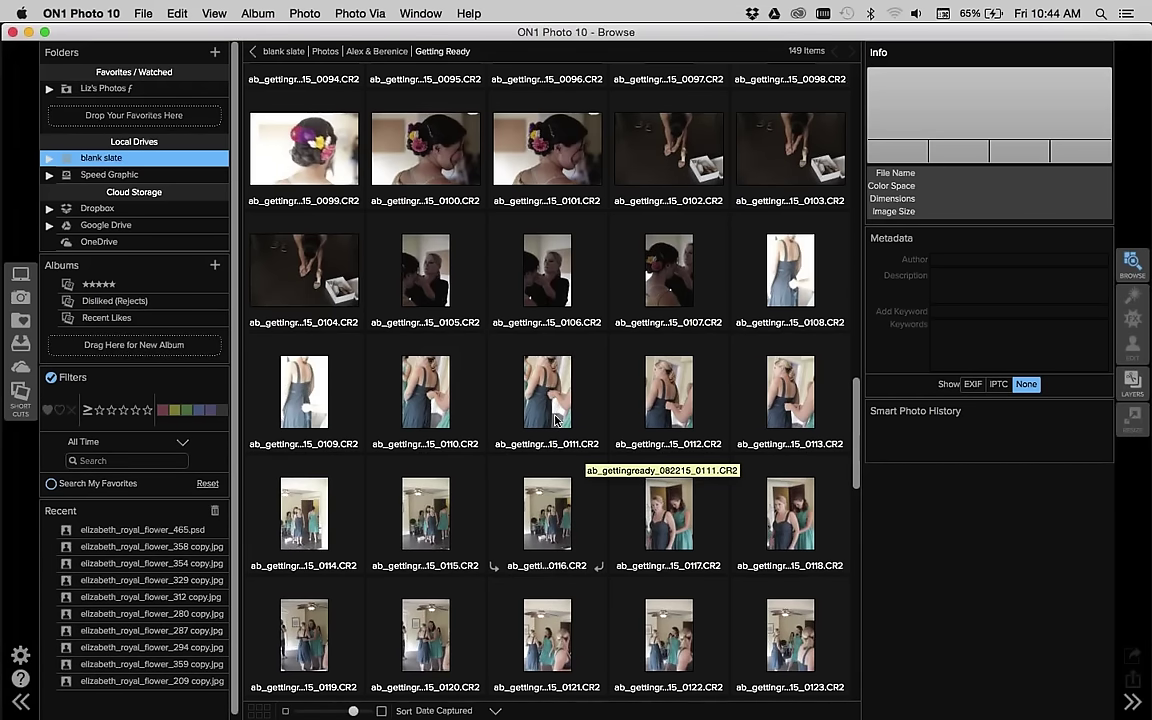
{"action": "scroll", "coordinate": [556, 420], "scroll_direction": "down", "scroll_amount": 5}
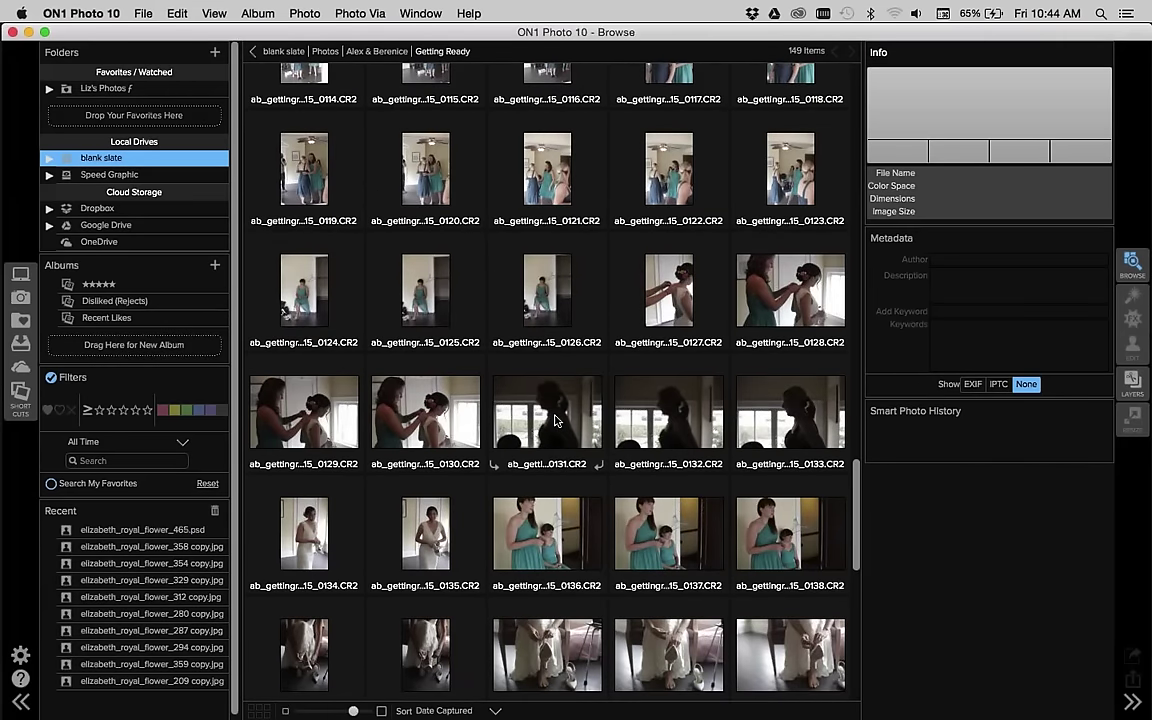
{"action": "scroll", "coordinate": [530, 428], "scroll_direction": "down", "scroll_amount": 2}
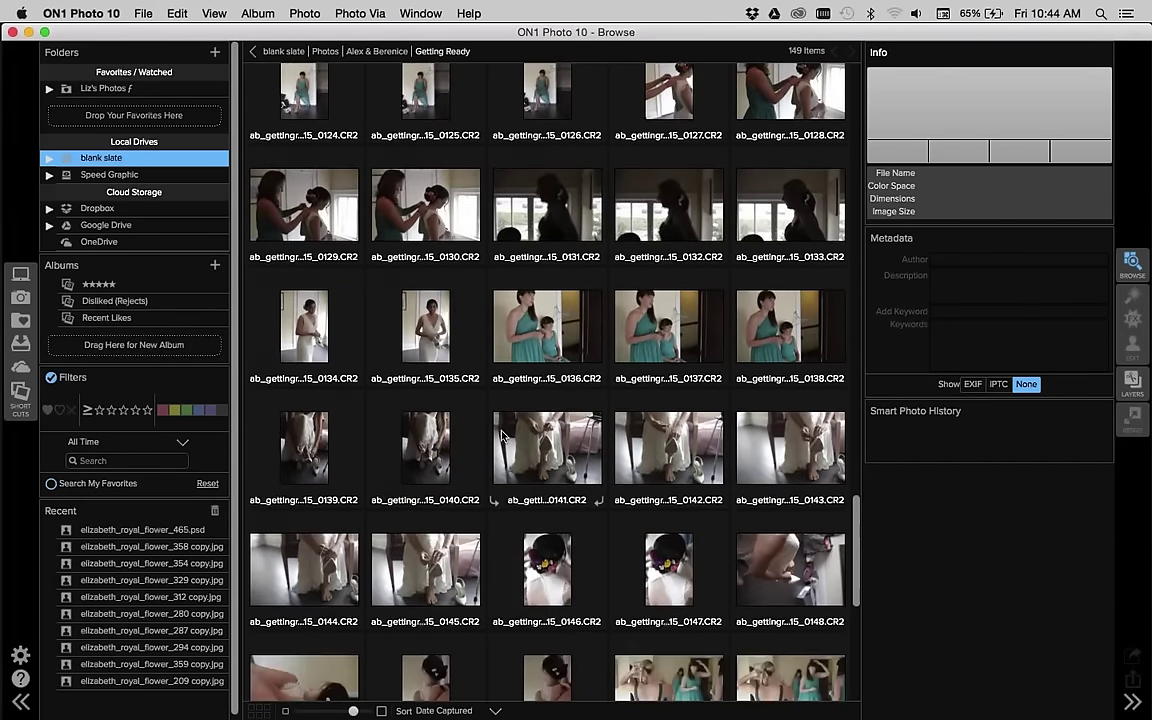
{"action": "scroll", "coordinate": [503, 437], "scroll_direction": "down", "scroll_amount": 2}
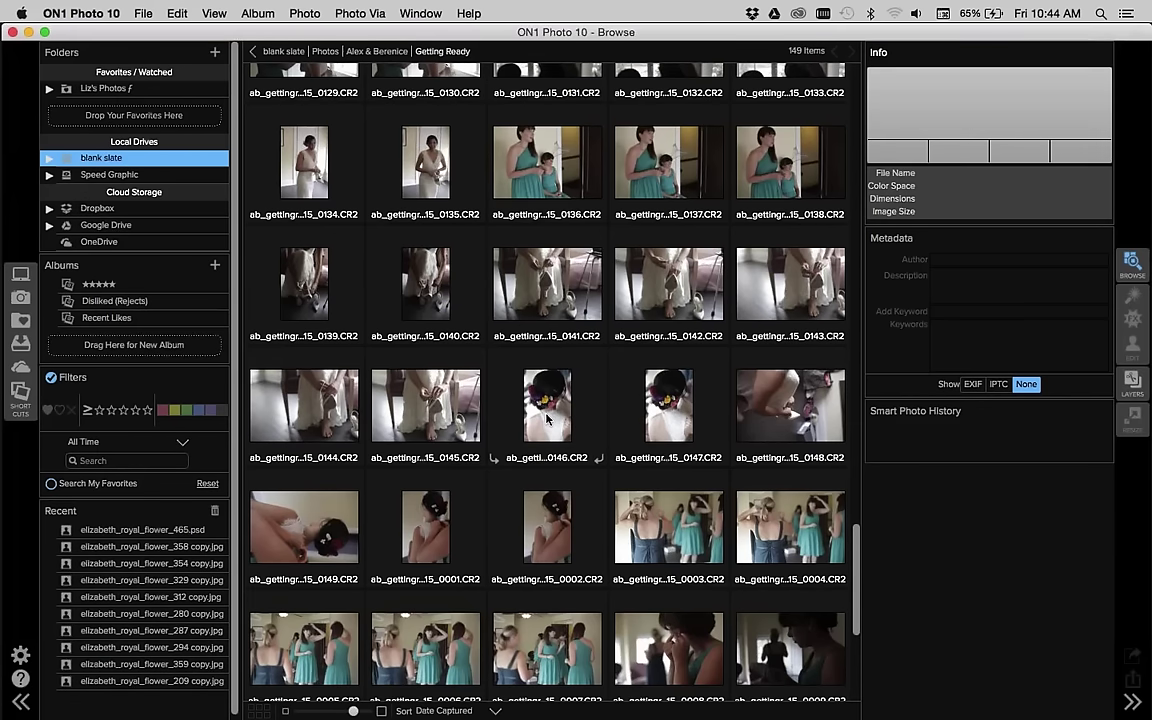
{"action": "left_click", "coordinate": [547, 420]}
{"action": "double_click", "coordinate": [547, 420]}
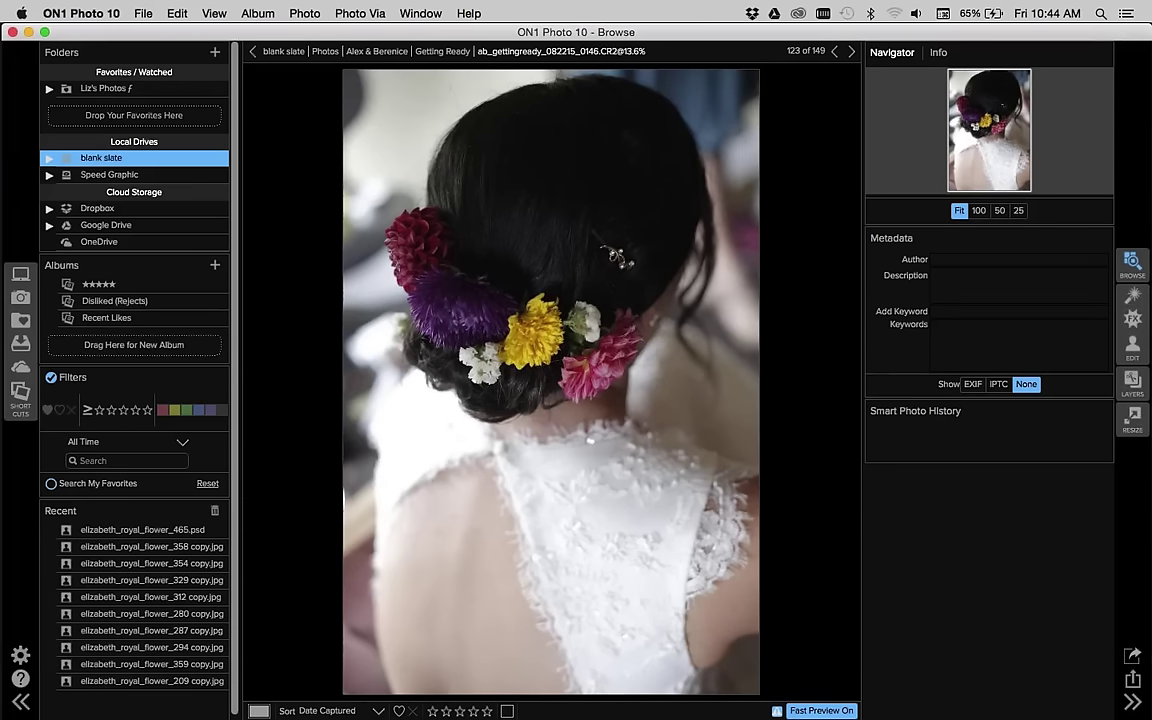
{"action": "key", "text": "g"}
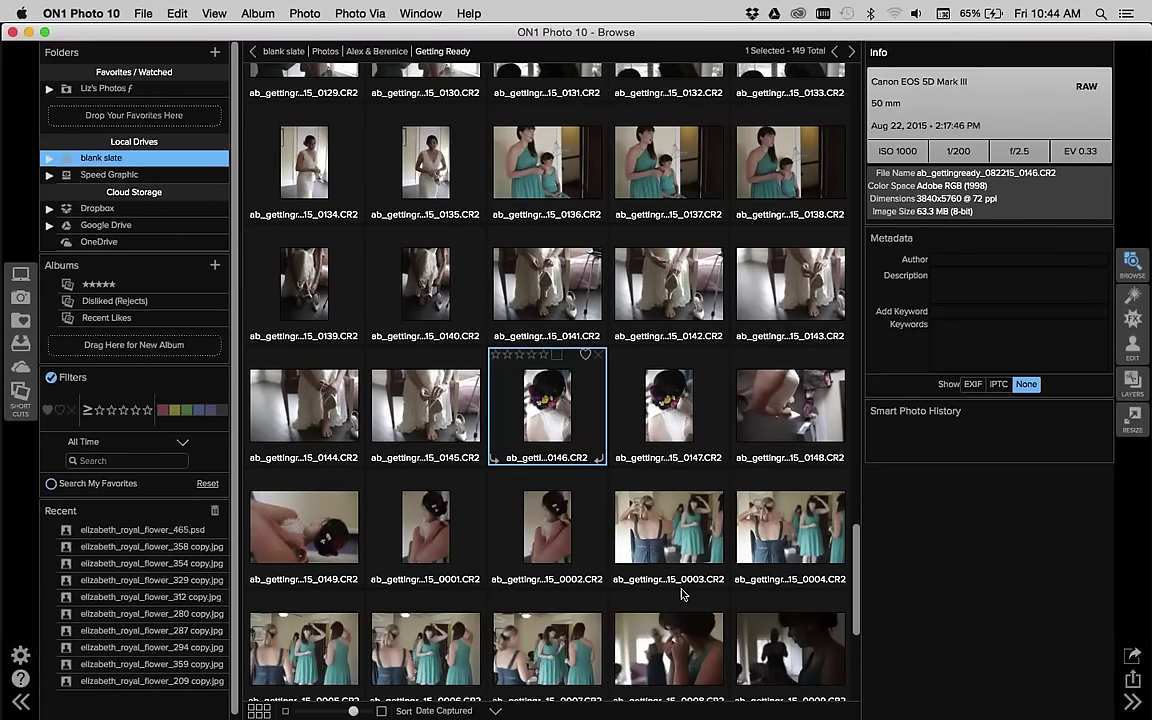
{"action": "scroll", "coordinate": [765, 648], "scroll_direction": "up", "scroll_amount": 3}
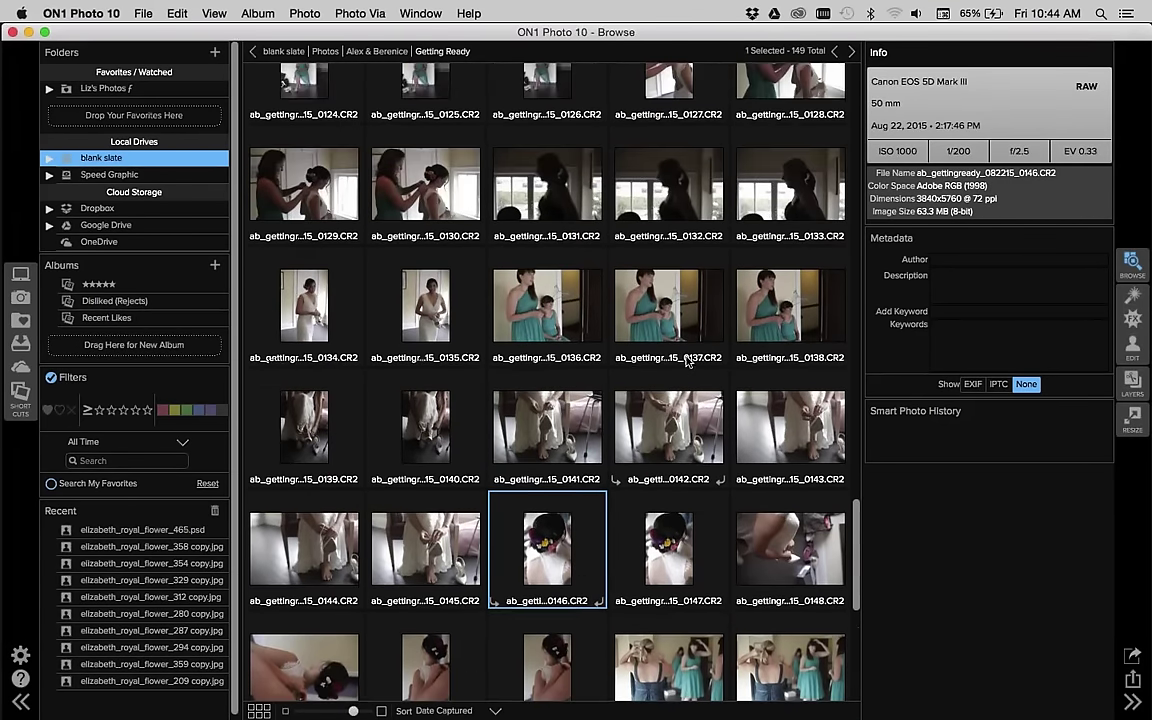
{"action": "double_click", "coordinate": [655, 213]}
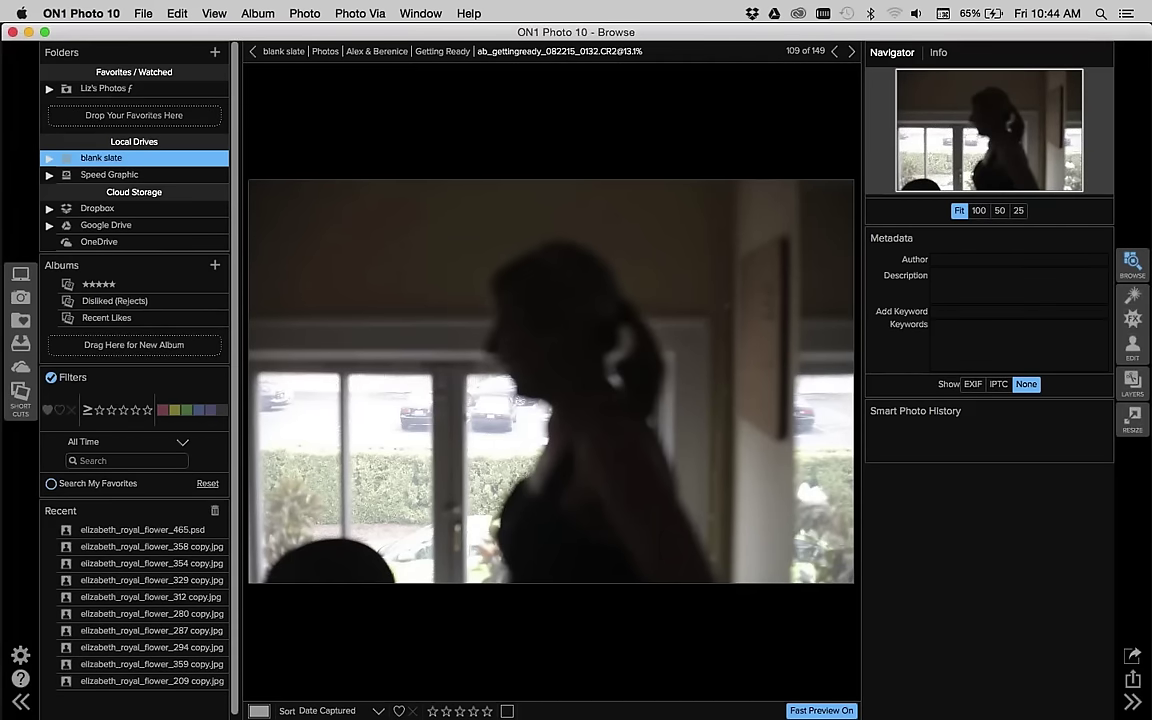
{"action": "key", "text": "Right"}
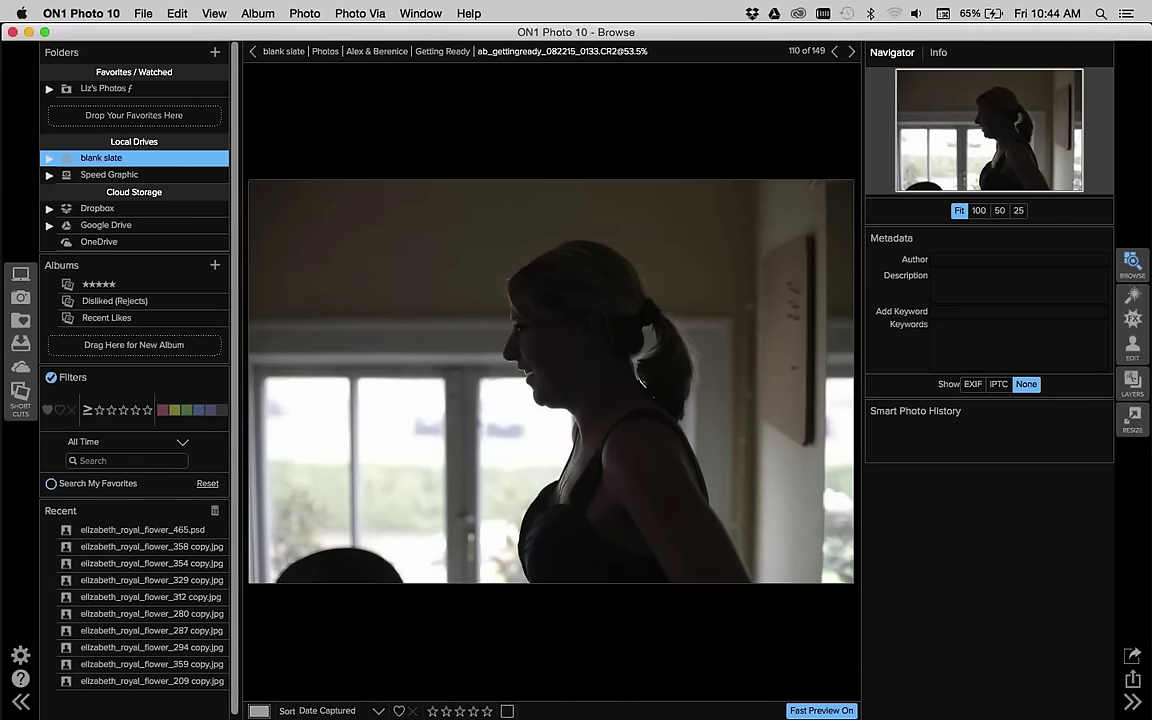
{"action": "double_click", "coordinate": [525, 317]}
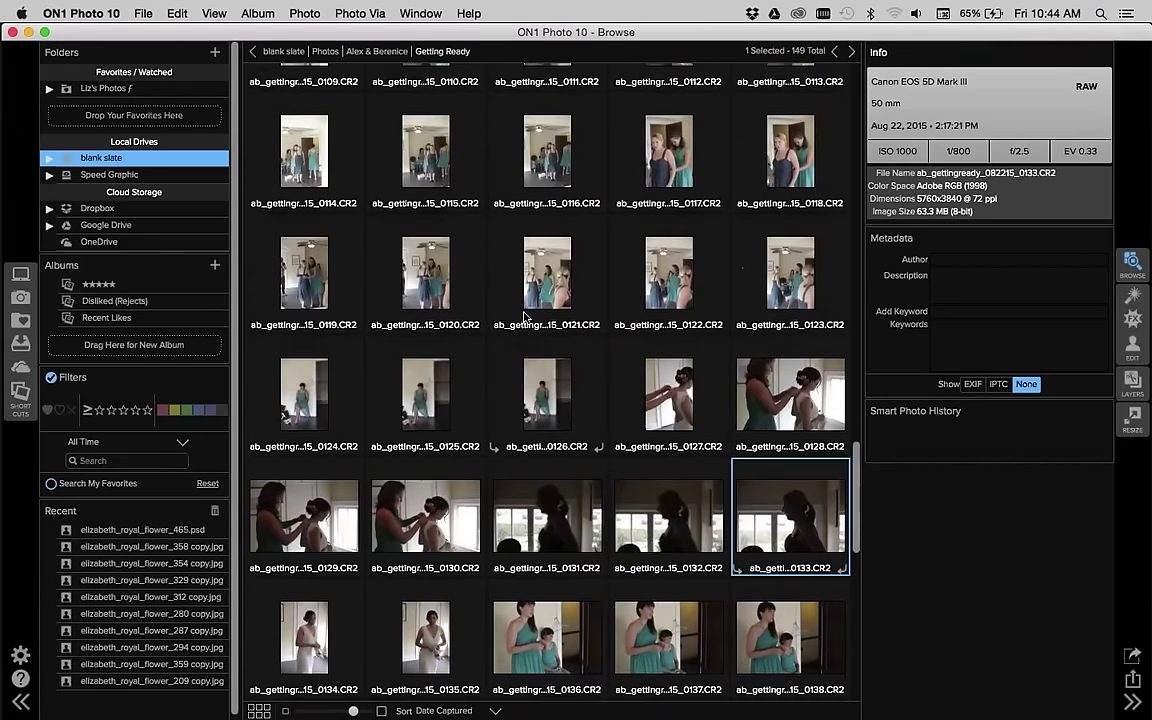
{"action": "scroll", "coordinate": [525, 317], "scroll_direction": "up", "scroll_amount": 3}
{"action": "double_click", "coordinate": [304, 100]}
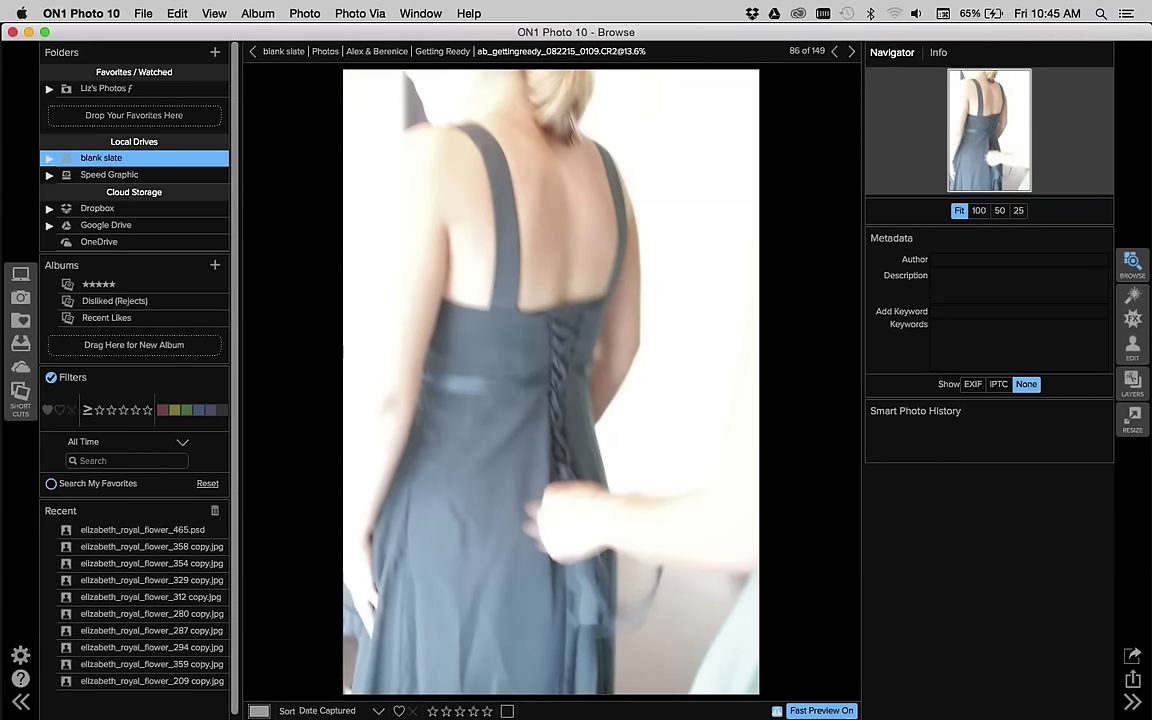
{"action": "key", "text": "g"}
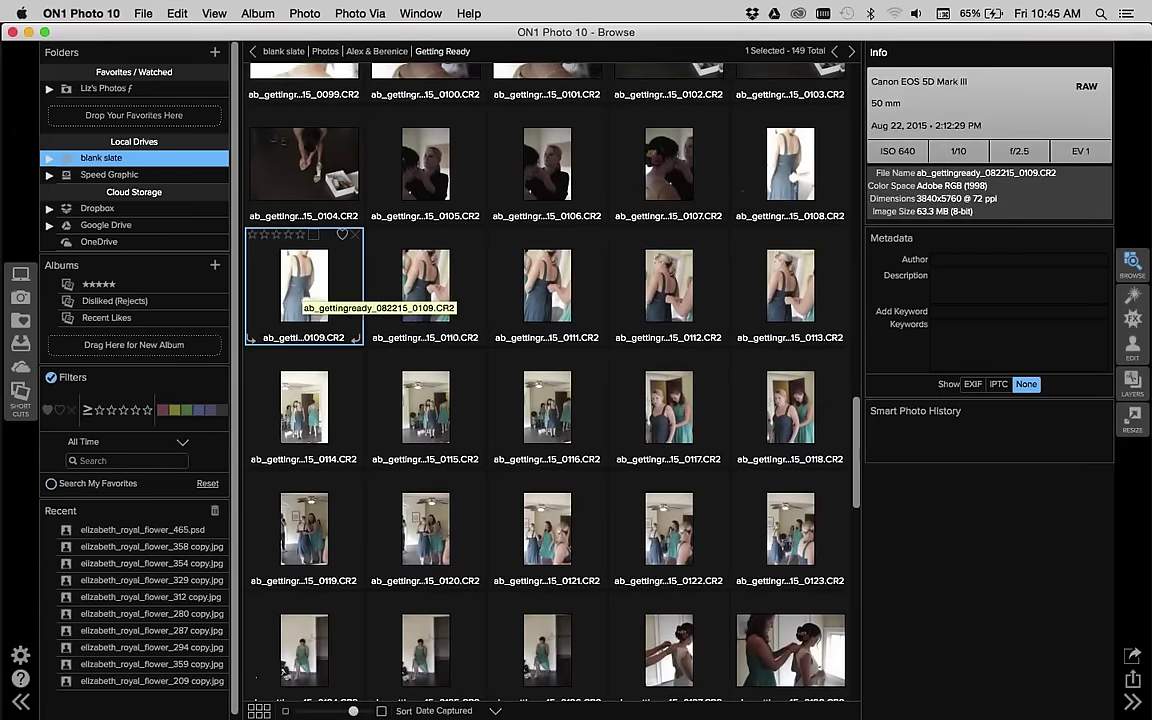
{"action": "scroll", "coordinate": [401, 444], "scroll_direction": "down", "scroll_amount": 5}
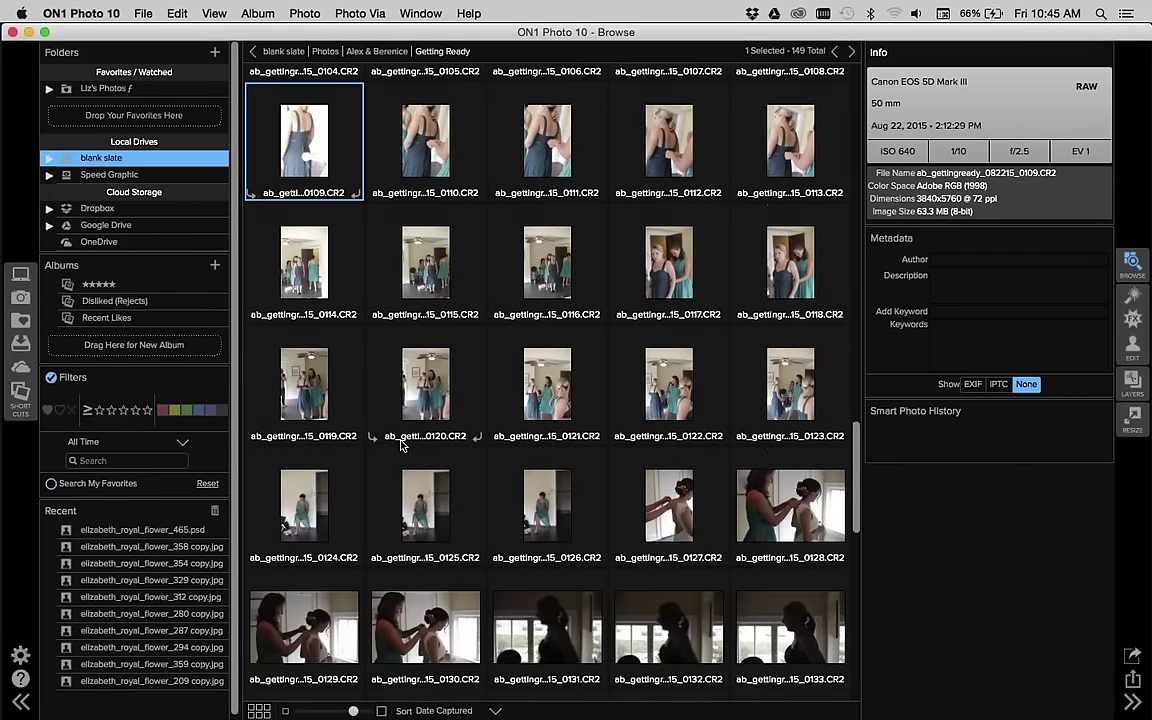
{"action": "scroll", "coordinate": [610, 505], "scroll_direction": "down", "scroll_amount": 4}
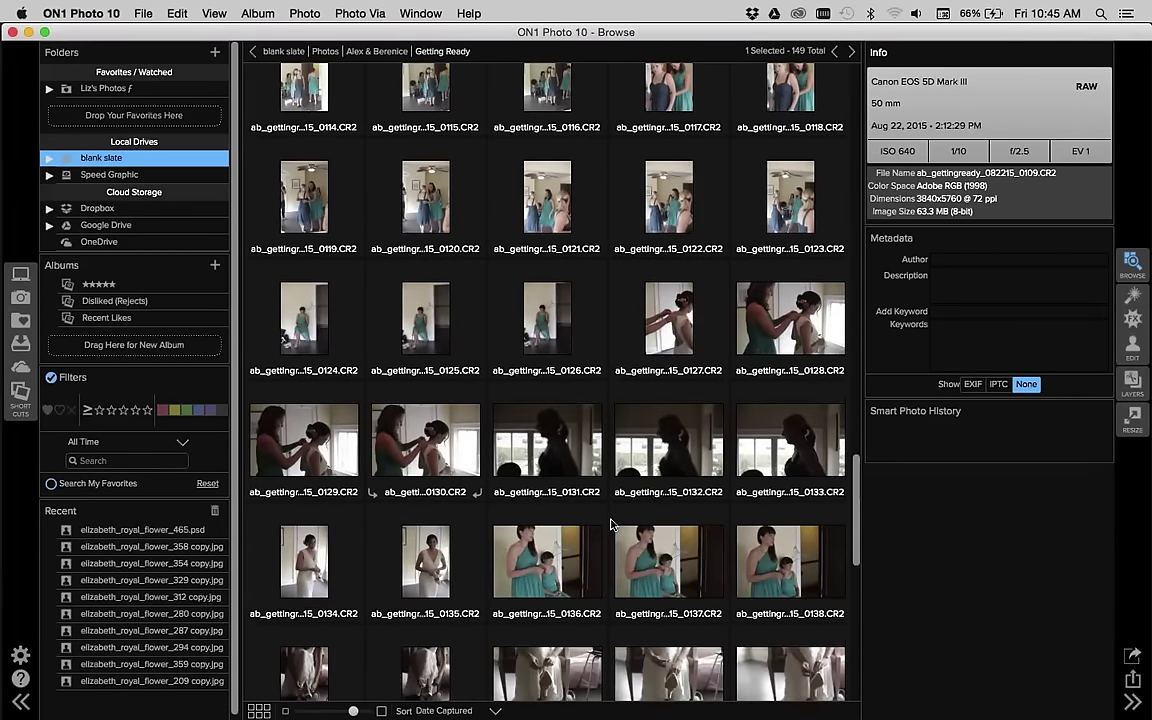
{"action": "scroll", "coordinate": [551, 454], "scroll_direction": "down", "scroll_amount": 10}
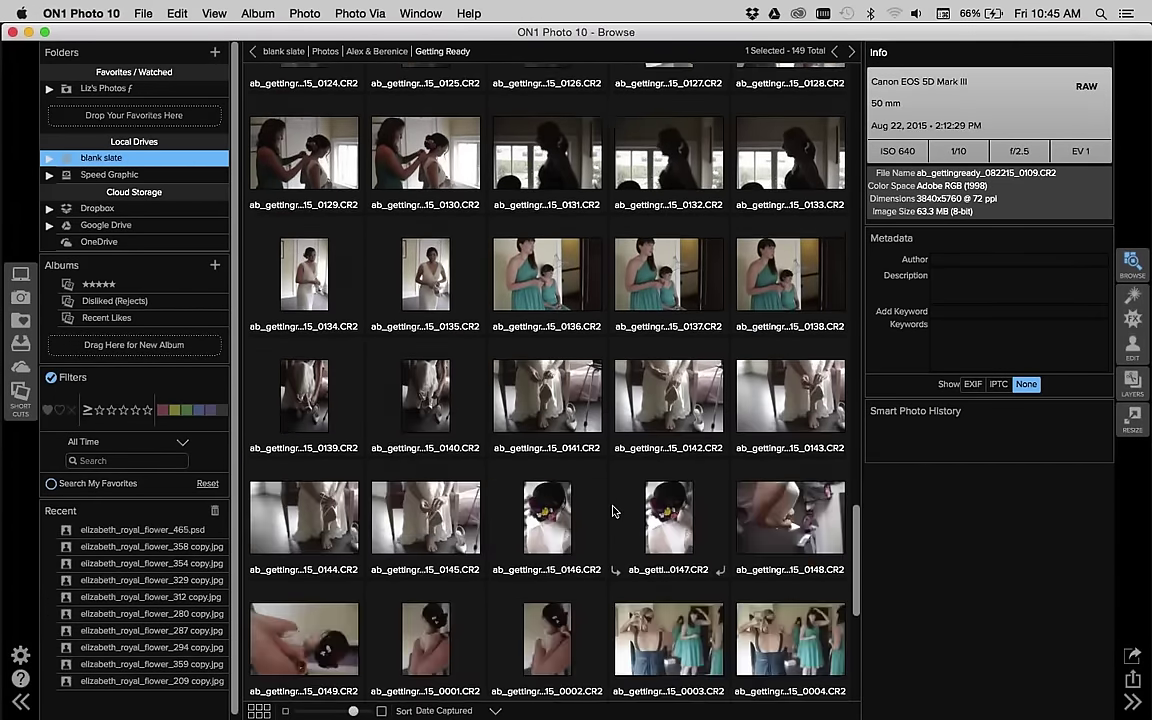
Open ab_gettingready_082215_0146.CR2 as a single image in detail view.
{"action": "left_click", "coordinate": [563, 420]}
{"action": "double_click", "coordinate": [563, 420]}
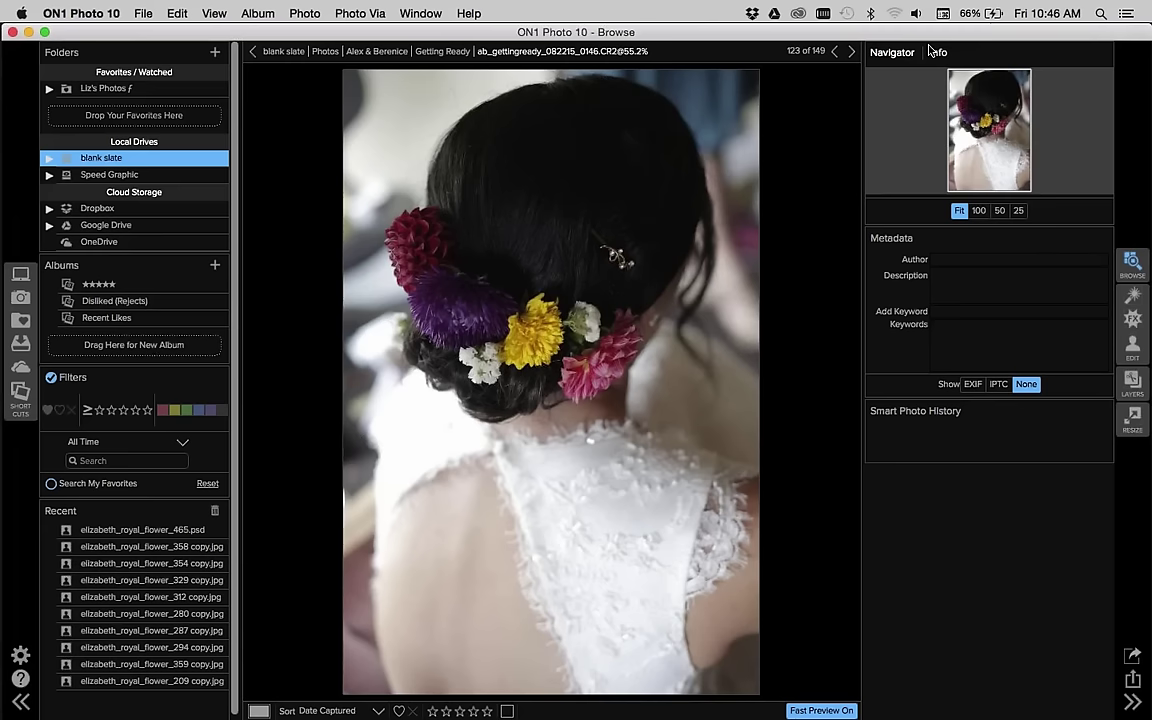
Send photo 0146 to Effects and list the Edit a Copy file format choices.
{"action": "left_click", "coordinate": [1133, 321]}
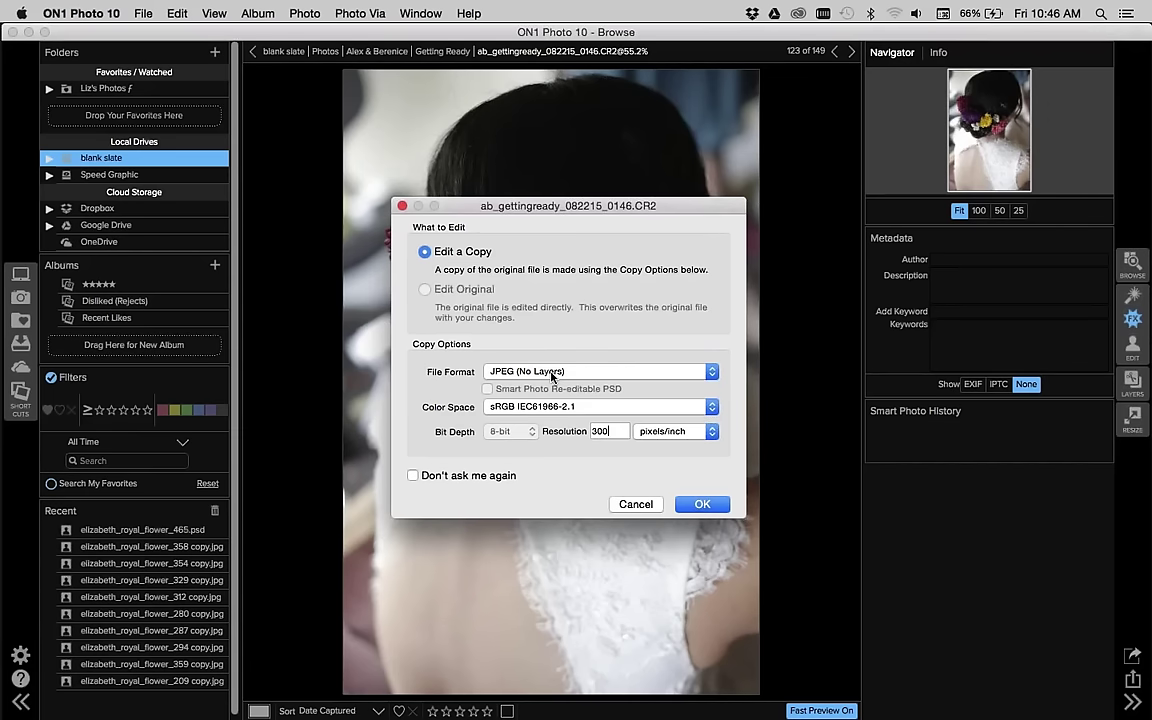
{"action": "left_click", "coordinate": [551, 376]}
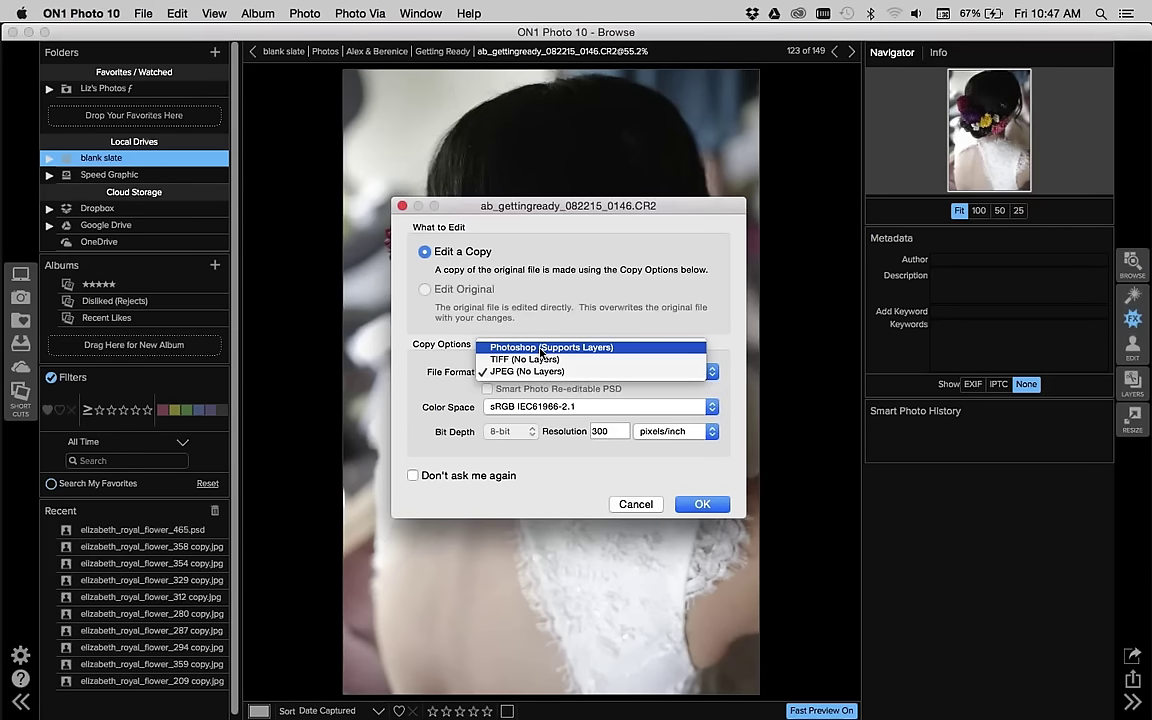
Choose Photoshop (Supports Layers) as the copy format and confirm, opening the PSD copy.
{"action": "left_click", "coordinate": [602, 350]}
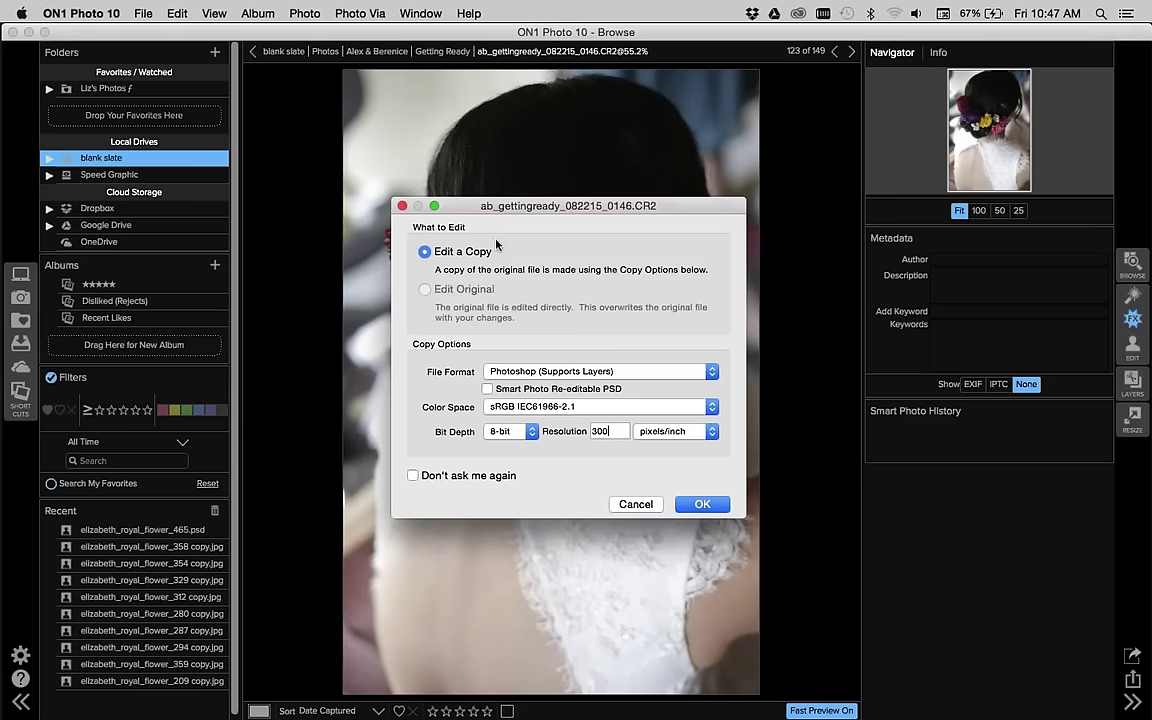
{"action": "left_click_drag", "start_coordinate": [461, 206], "coordinate": [696, 227]}
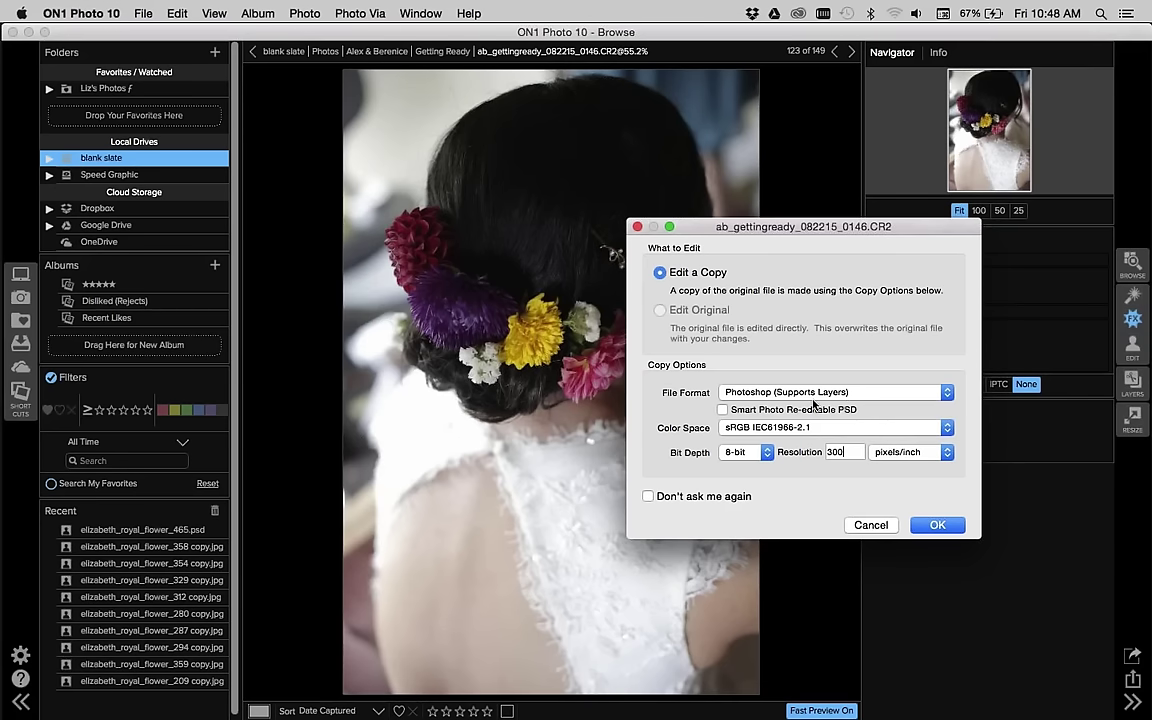
{"action": "left_click", "coordinate": [938, 525]}
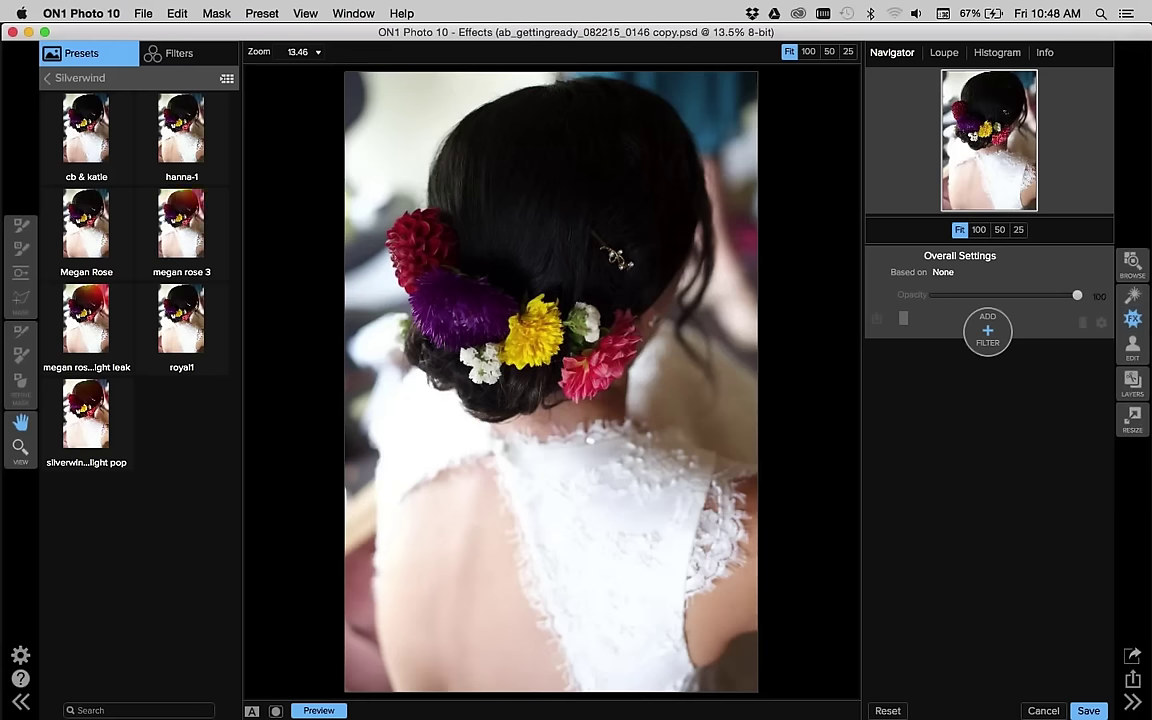
Leave the Silverwind presets and browse the category list, including liz's projects, WEDDING and Weddings.
{"action": "left_click", "coordinate": [60, 78]}
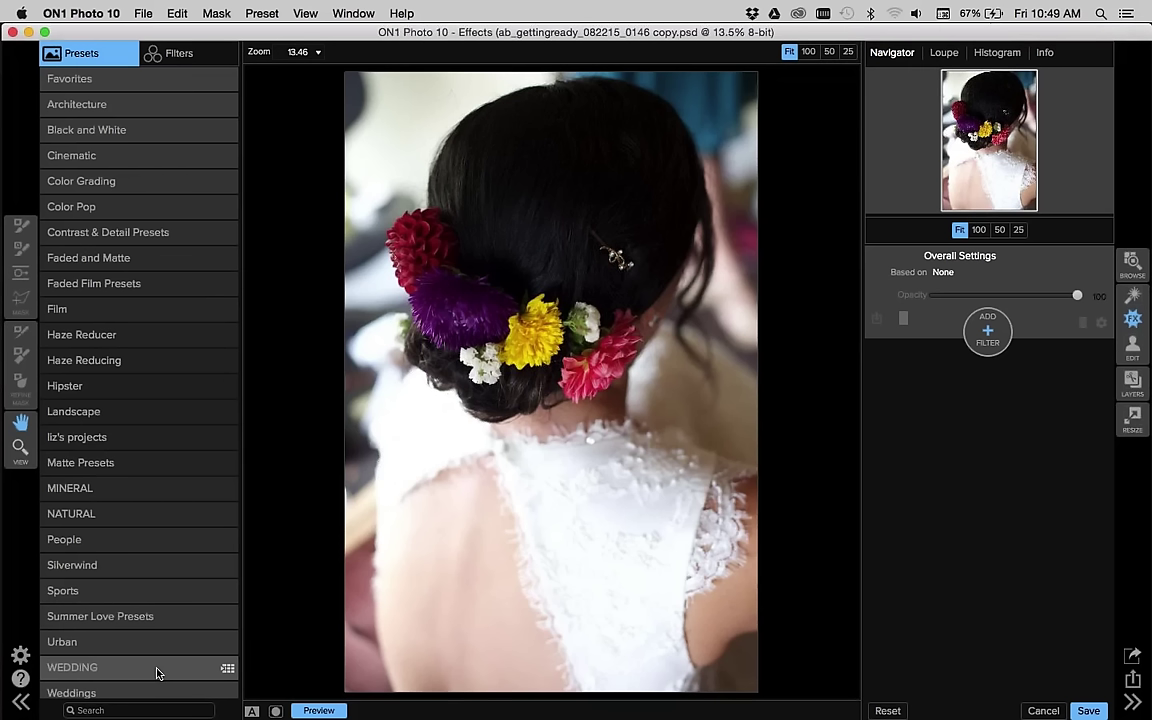
{"action": "scroll", "coordinate": [157, 673], "scroll_direction": "down", "scroll_amount": 2}
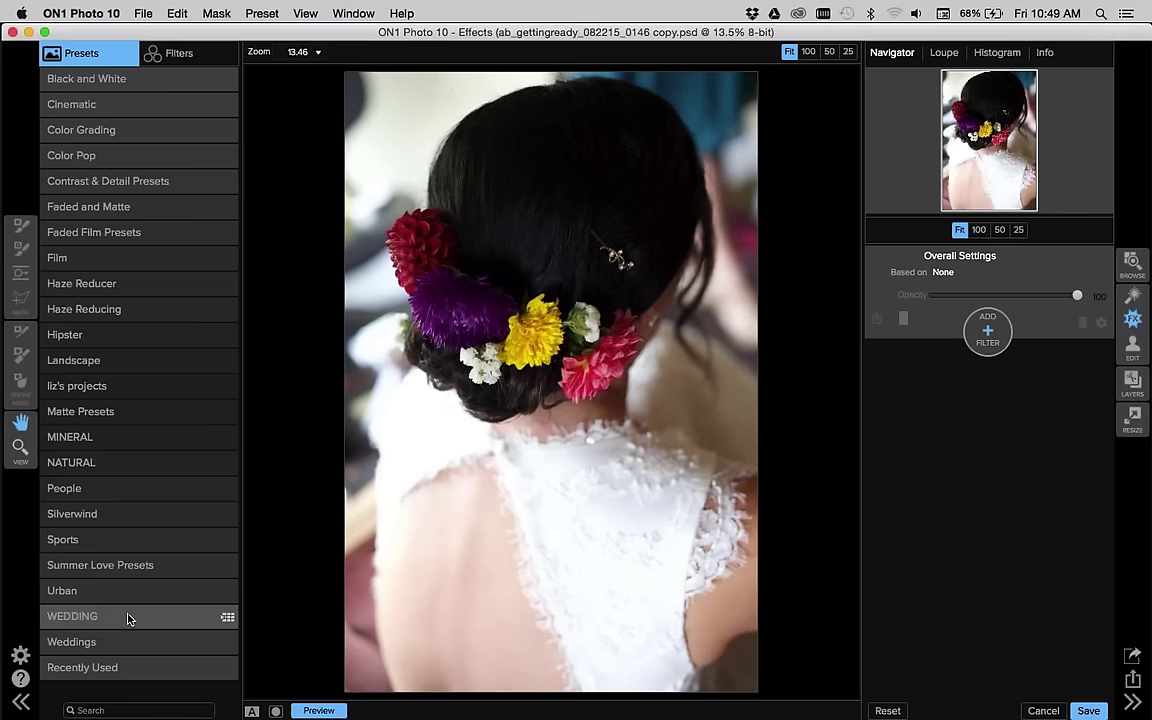
{"action": "scroll", "coordinate": [128, 619], "scroll_direction": "up", "scroll_amount": 2}
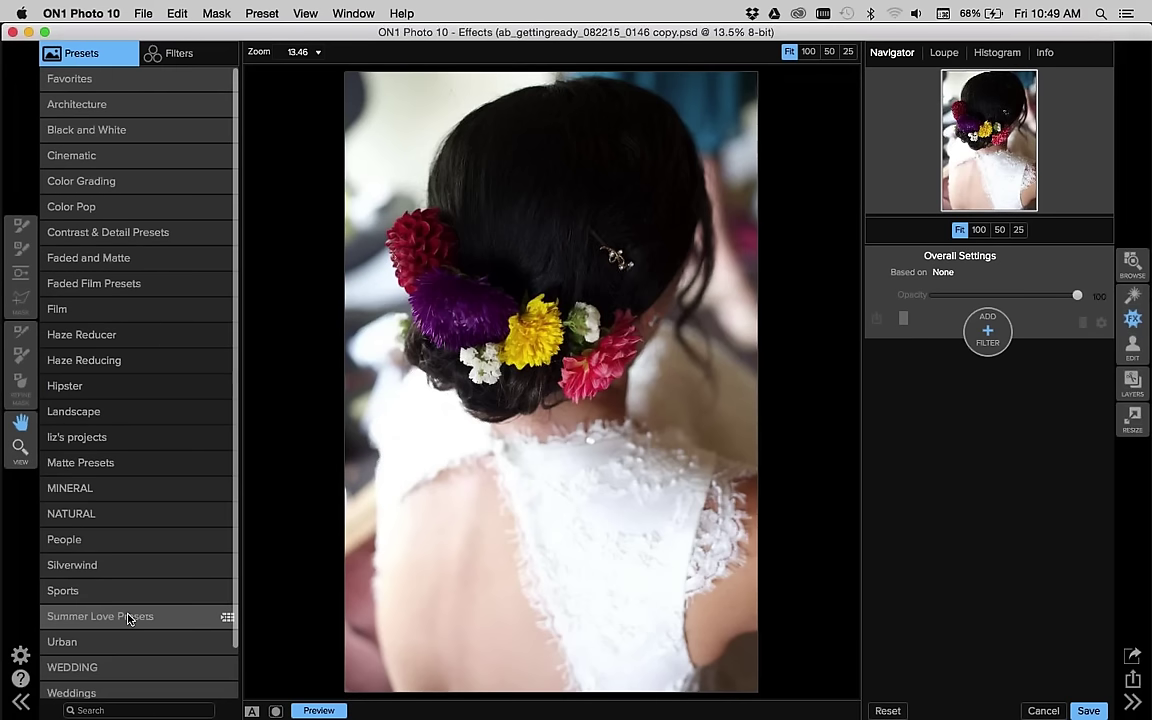
{"action": "scroll", "coordinate": [128, 619], "scroll_direction": "down", "scroll_amount": 2}
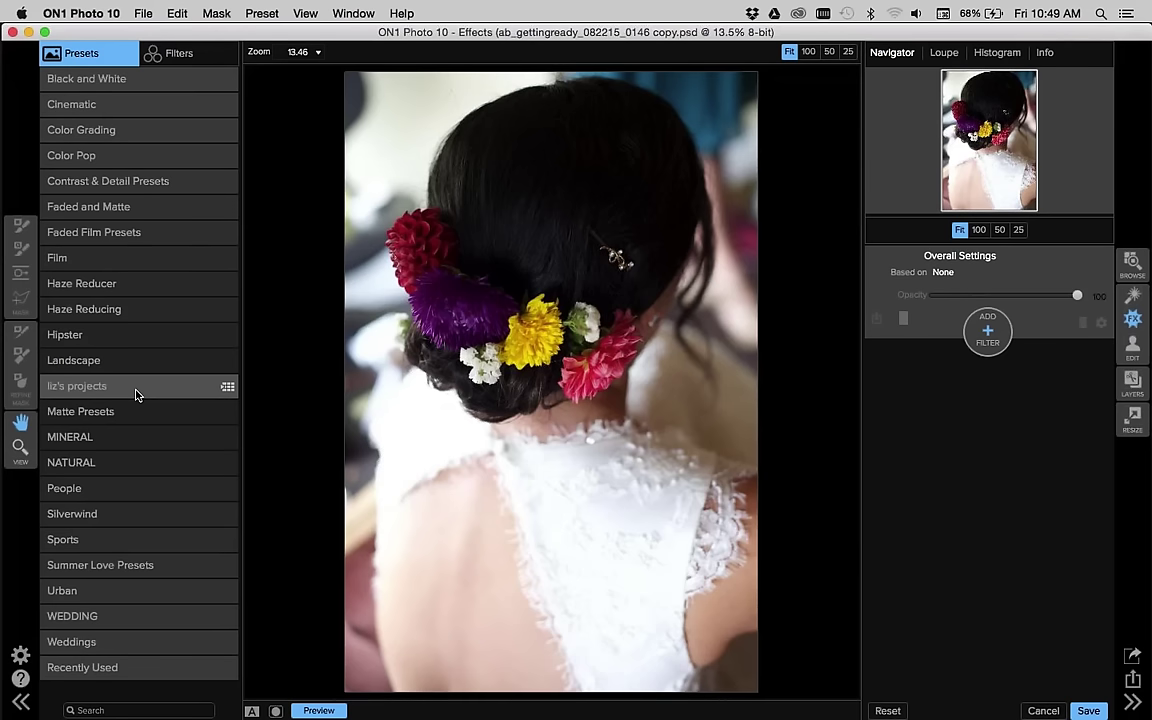
{"action": "left_click", "coordinate": [131, 621]}
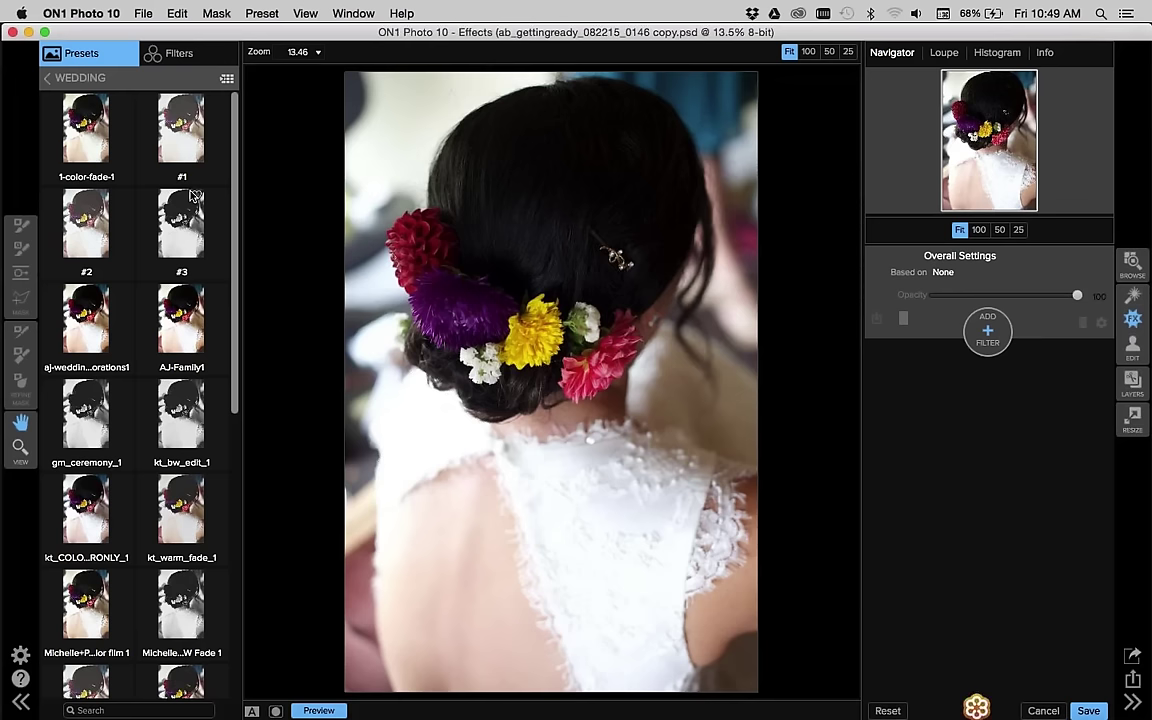
{"action": "mouse_move", "coordinate": [675, 704]}
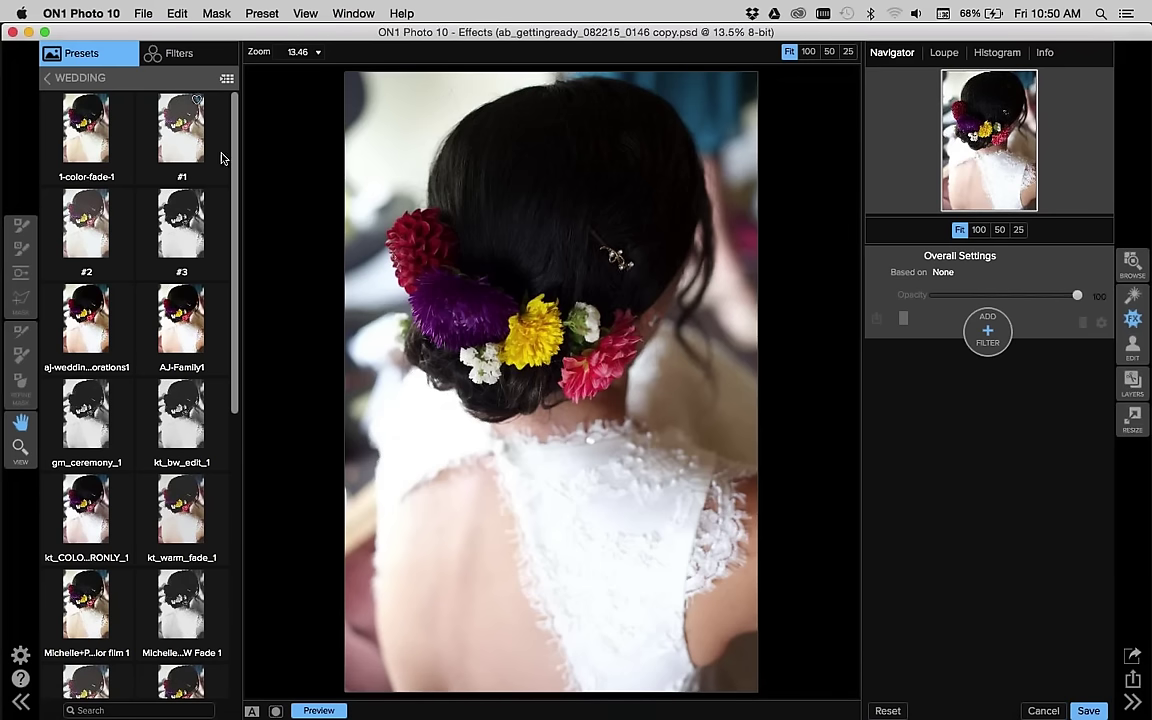
{"action": "left_click", "coordinate": [226, 78]}
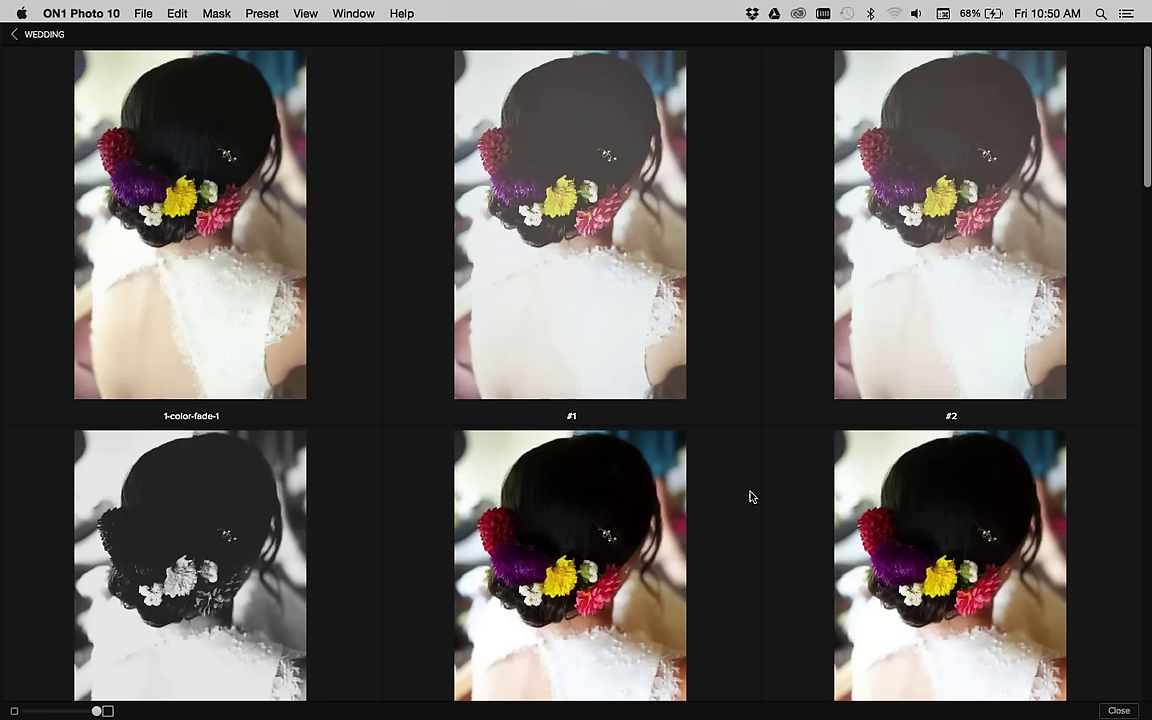
{"action": "scroll", "coordinate": [752, 497], "scroll_direction": "down", "scroll_amount": 3}
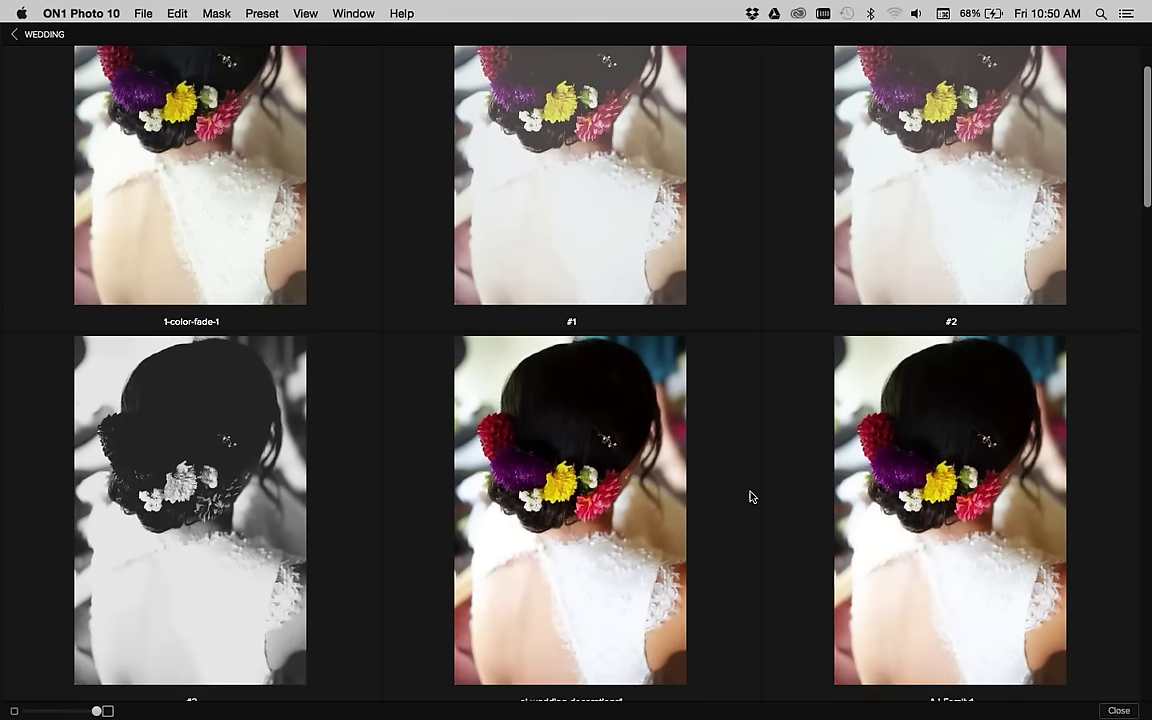
{"action": "scroll", "coordinate": [752, 497], "scroll_direction": "down", "scroll_amount": 1}
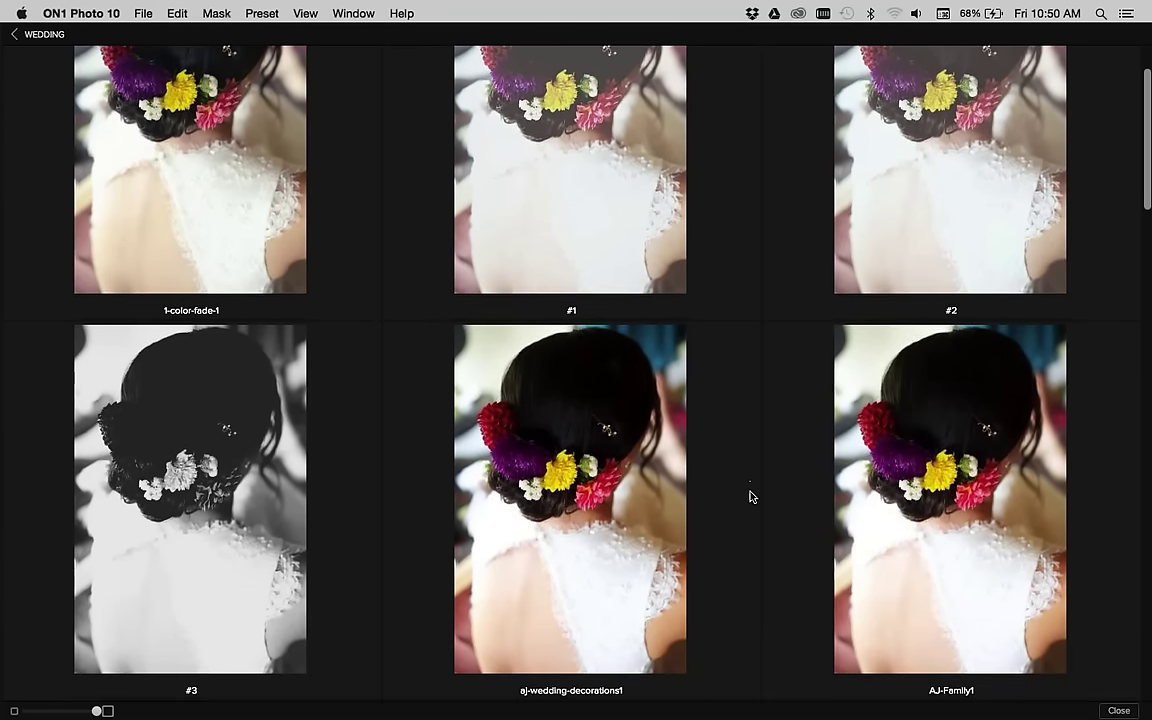
{"action": "scroll", "coordinate": [752, 497], "scroll_direction": "down", "scroll_amount": 1}
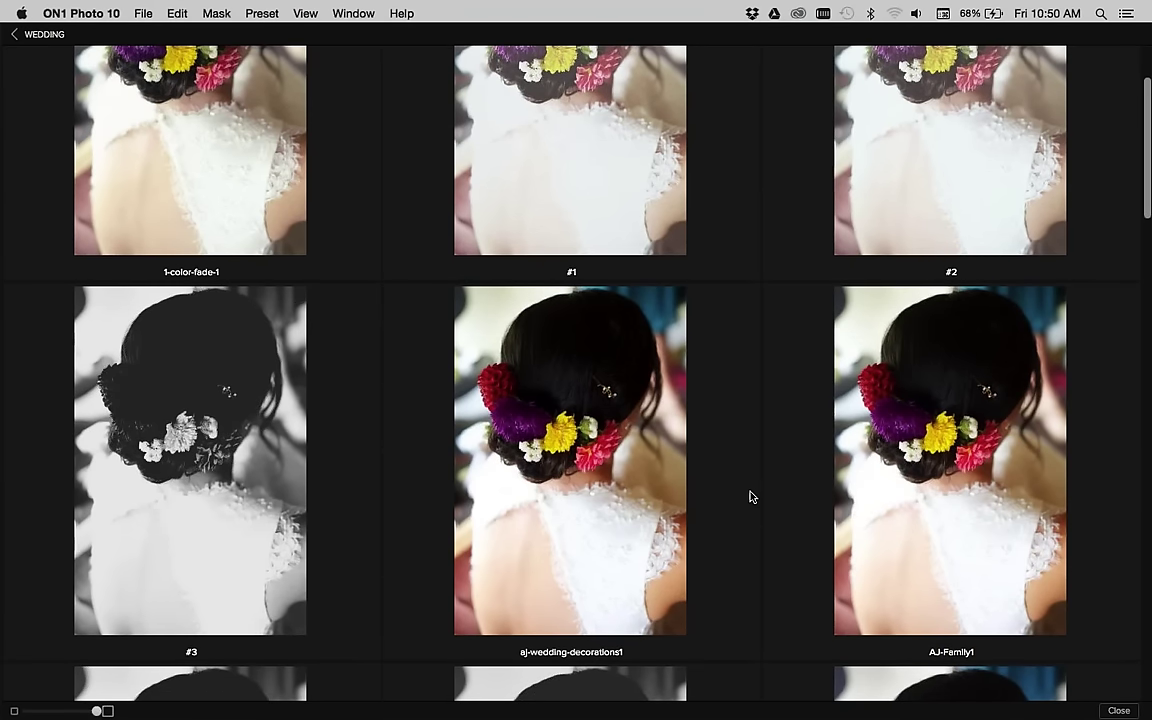
{"action": "scroll", "coordinate": [752, 497], "scroll_direction": "down", "scroll_amount": 3}
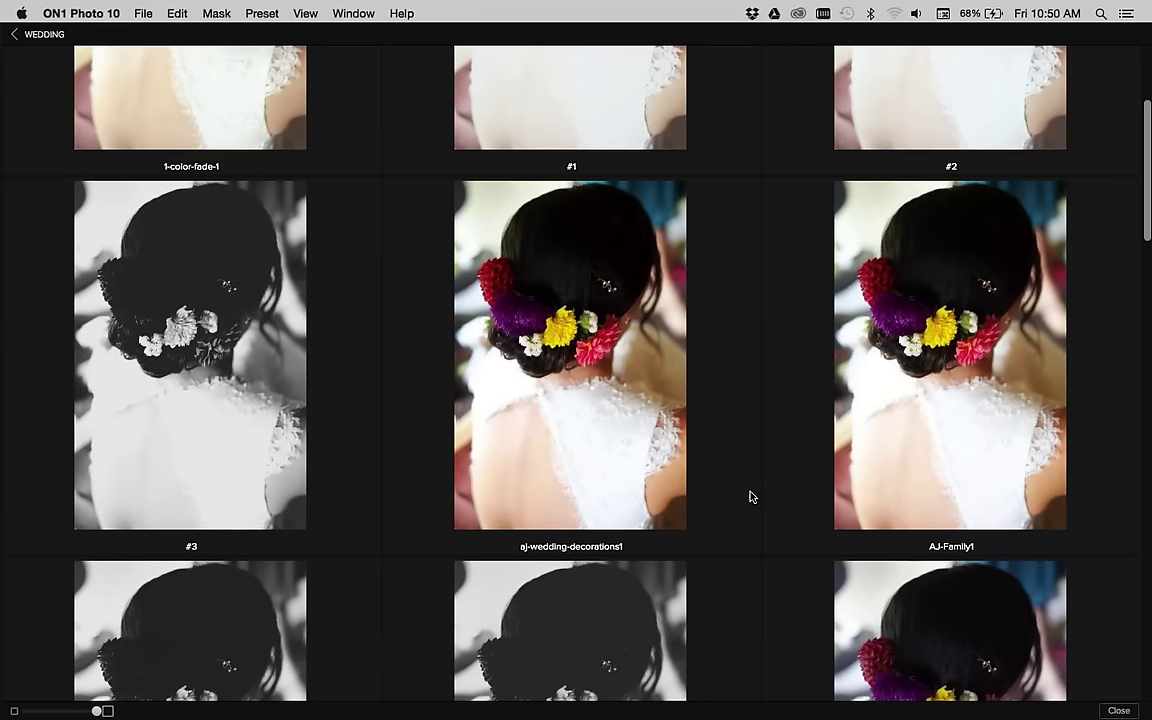
{"action": "scroll", "coordinate": [752, 497], "scroll_direction": "down", "scroll_amount": 7}
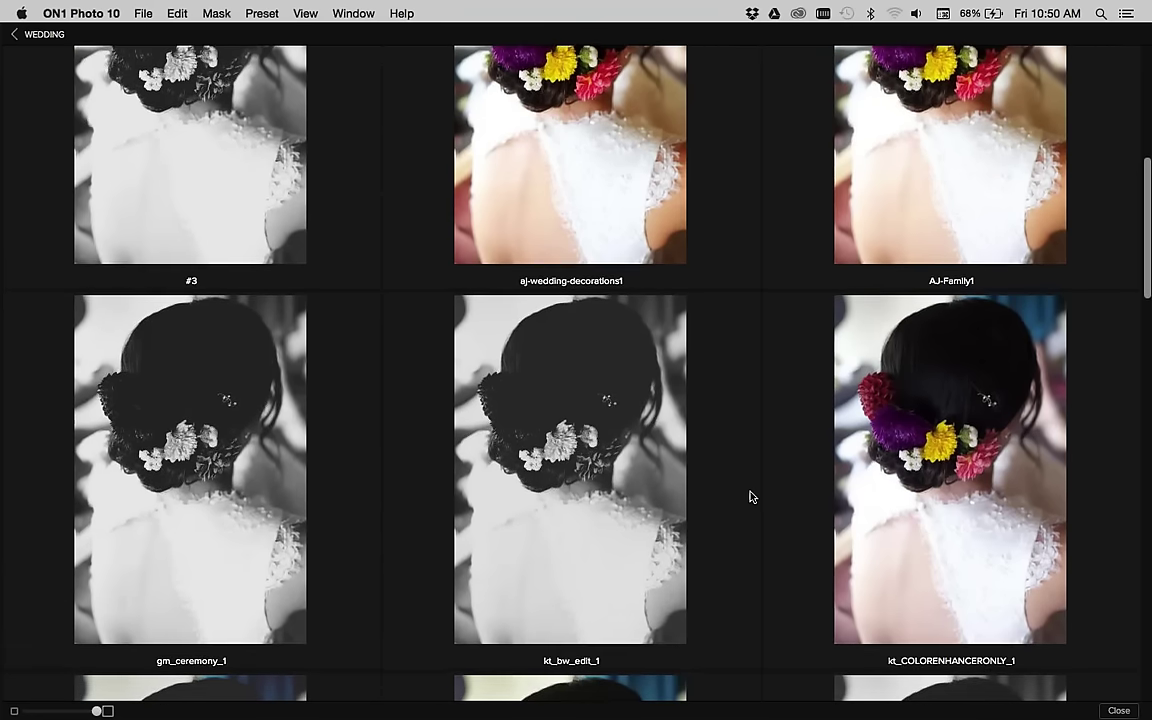
{"action": "scroll", "coordinate": [752, 497], "scroll_direction": "down", "scroll_amount": 1}
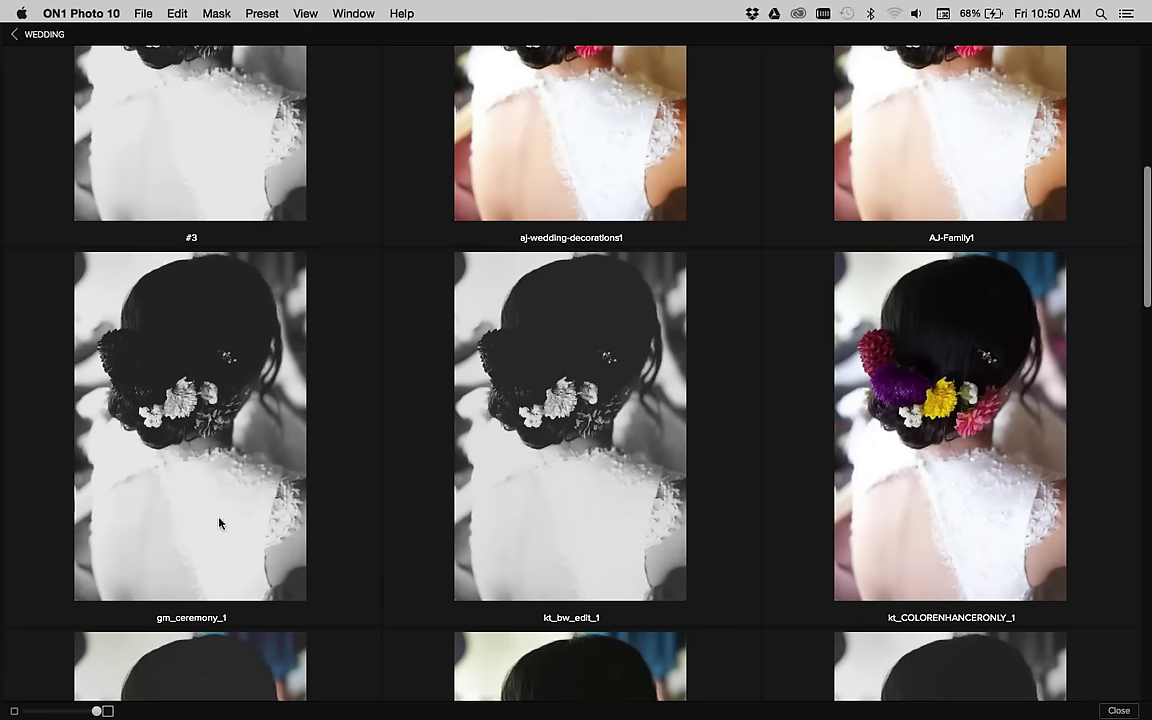
{"action": "scroll", "coordinate": [221, 524], "scroll_direction": "down", "scroll_amount": 2}
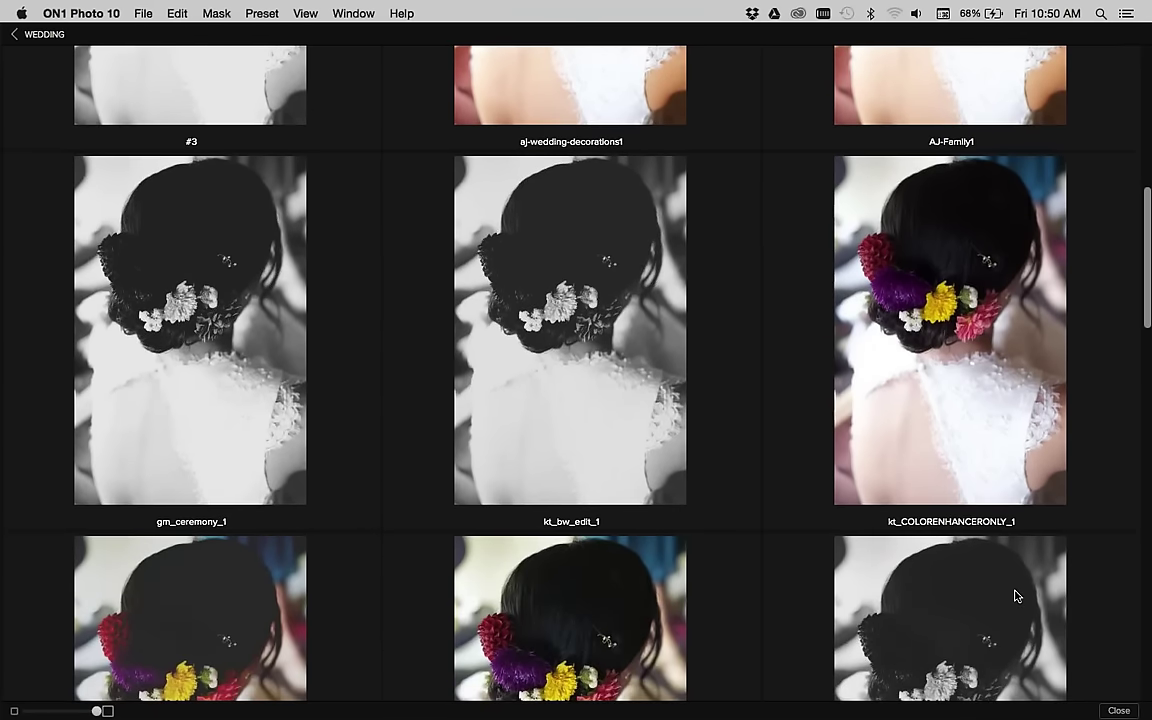
{"action": "scroll", "coordinate": [1015, 596], "scroll_direction": "down", "scroll_amount": 4}
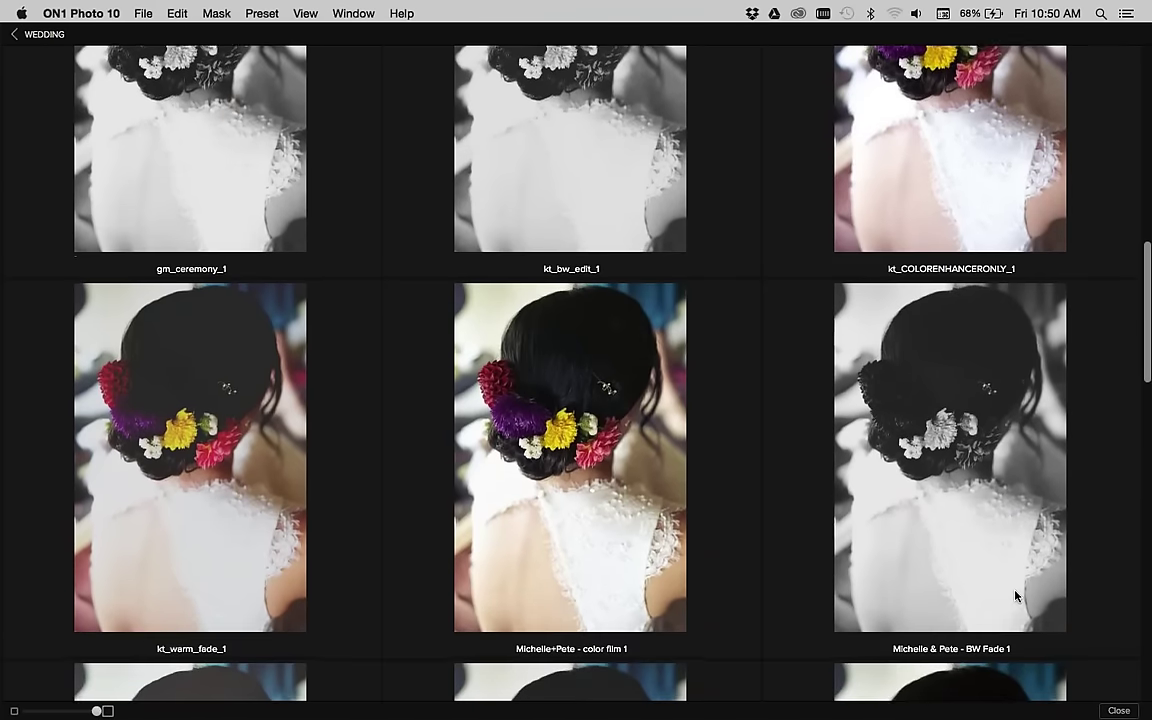
{"action": "scroll", "coordinate": [566, 327], "scroll_direction": "down", "scroll_amount": 2}
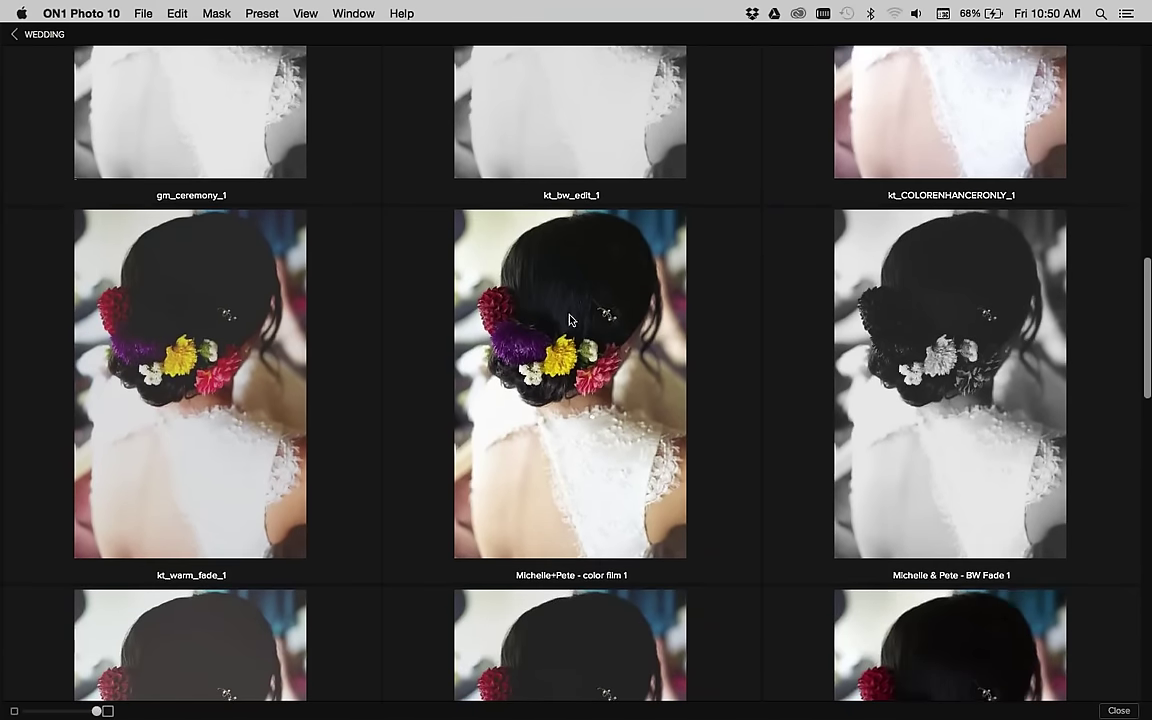
Compare the AJ-Family1 preset, then settle on Michelle+Pete - color film 1 for the 0146 copy.
{"action": "left_click", "coordinate": [610, 481]}
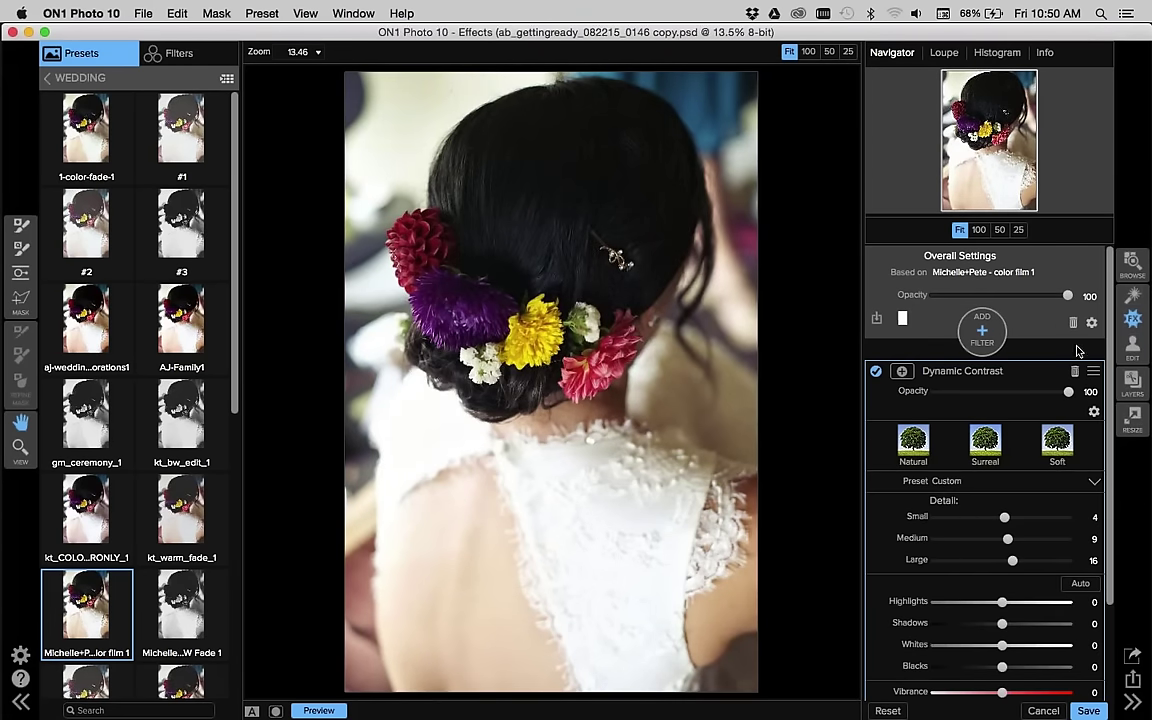
{"action": "left_click", "coordinate": [1094, 373]}
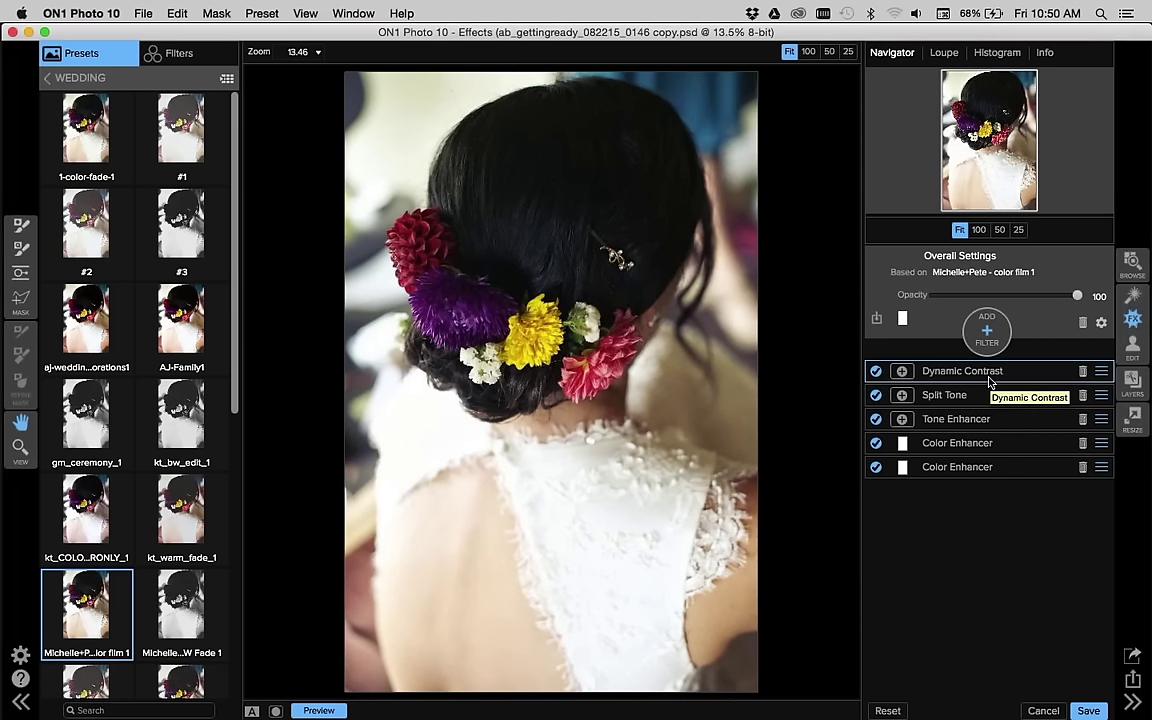
{"action": "left_click", "coordinate": [197, 342]}
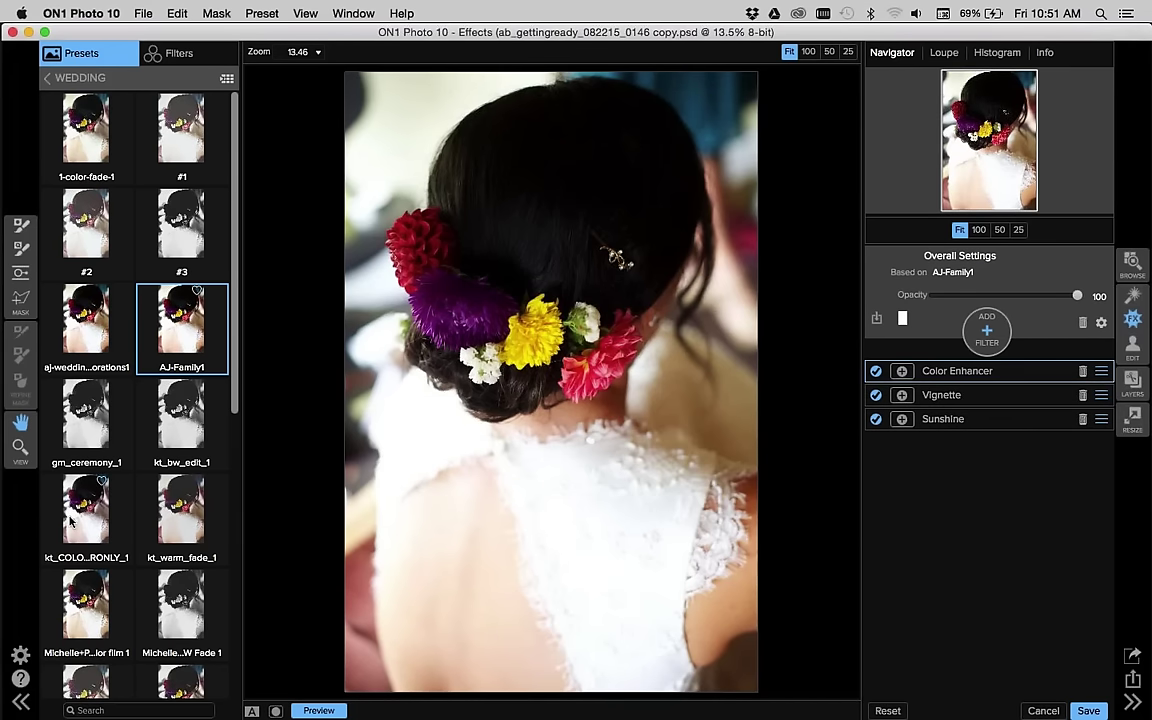
{"action": "left_click", "coordinate": [86, 586]}
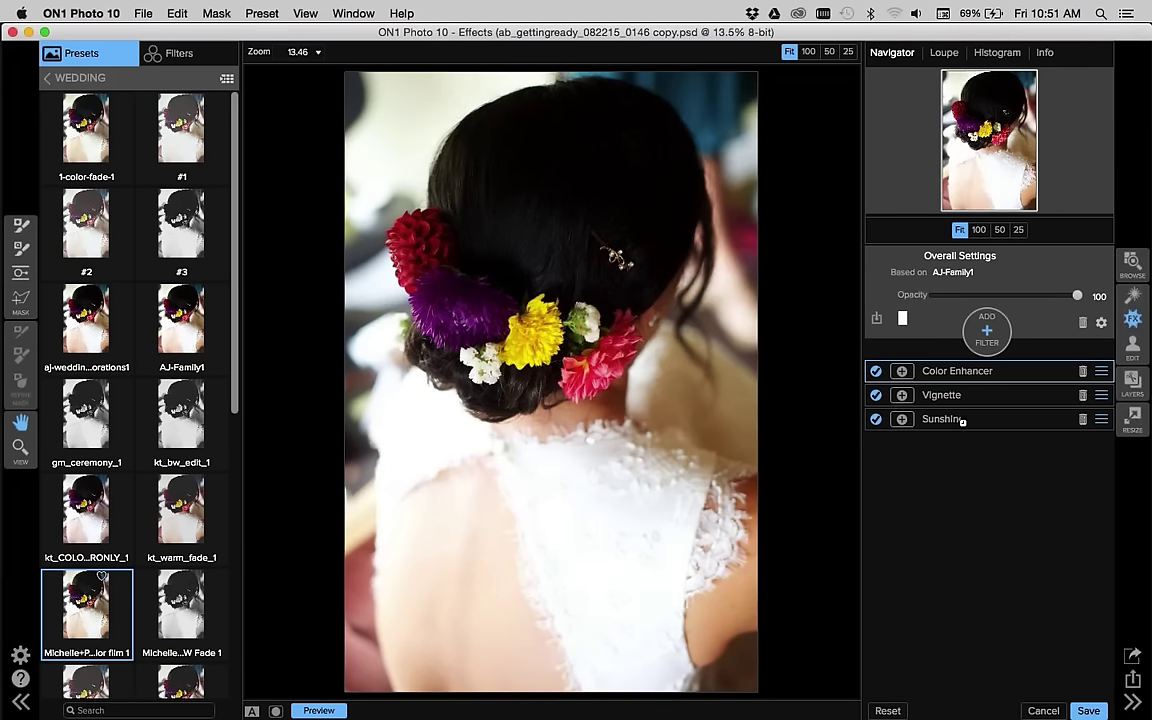
{"action": "left_click", "coordinate": [101, 576]}
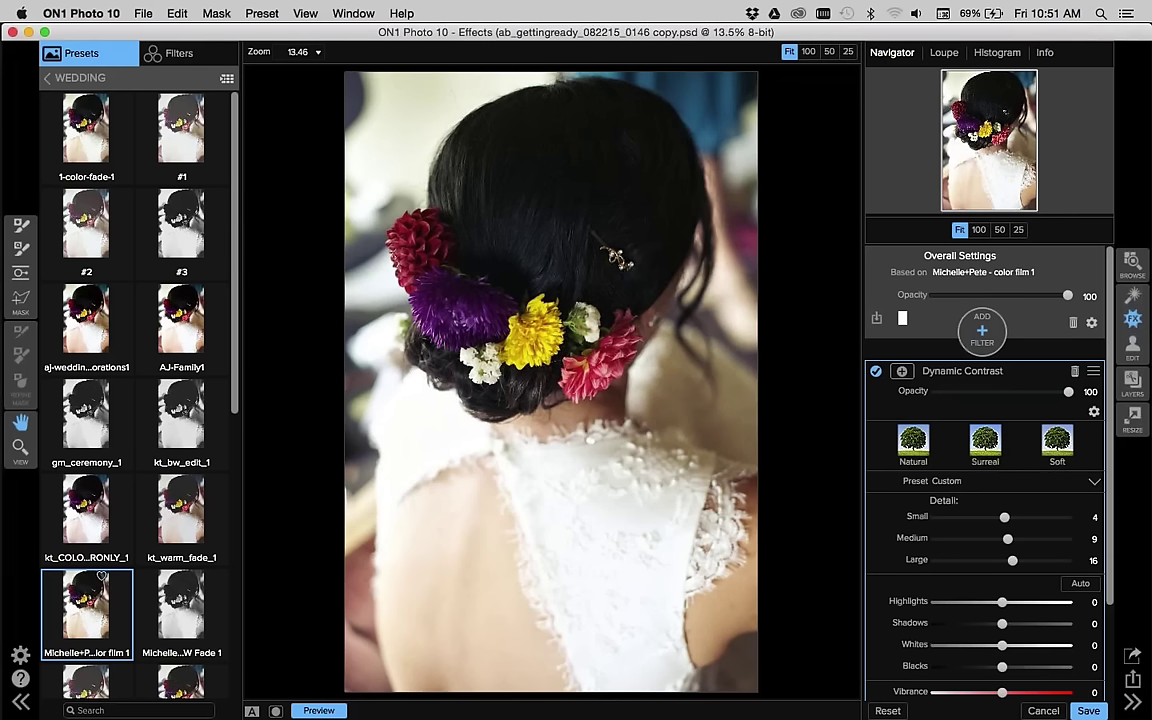
Start saving a new preset and create a category named 'A&B - Wedding' for it.
{"action": "left_click", "coordinate": [262, 13]}
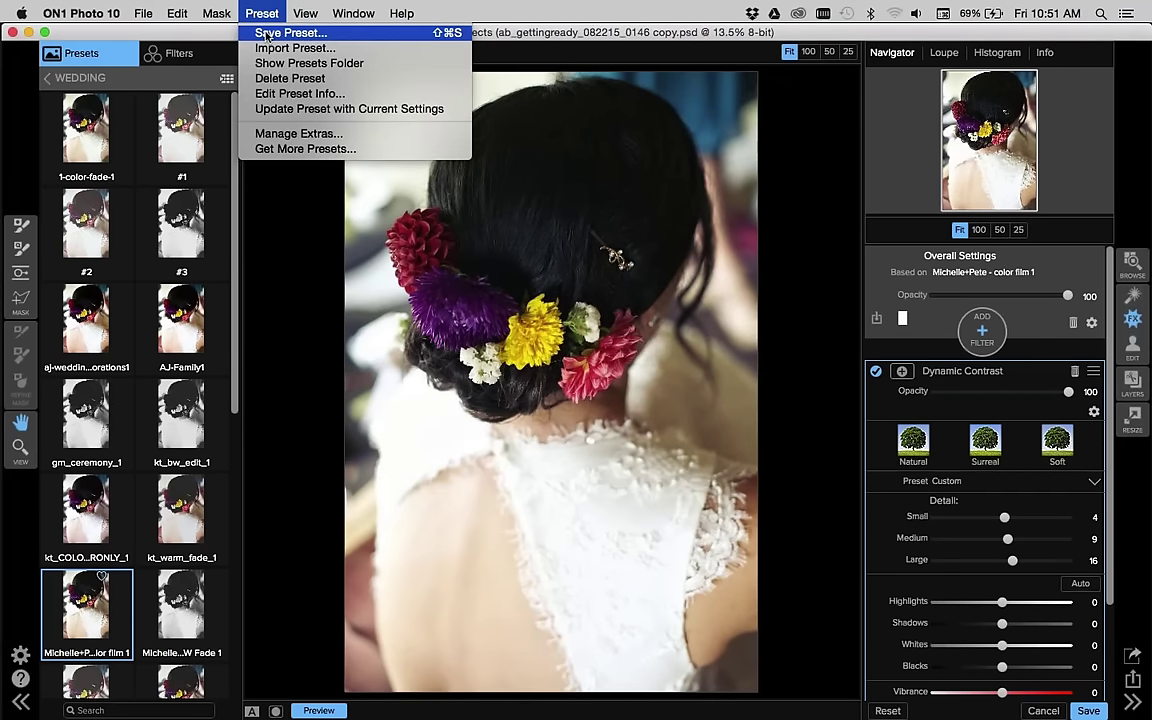
{"action": "left_click", "coordinate": [259, 36]}
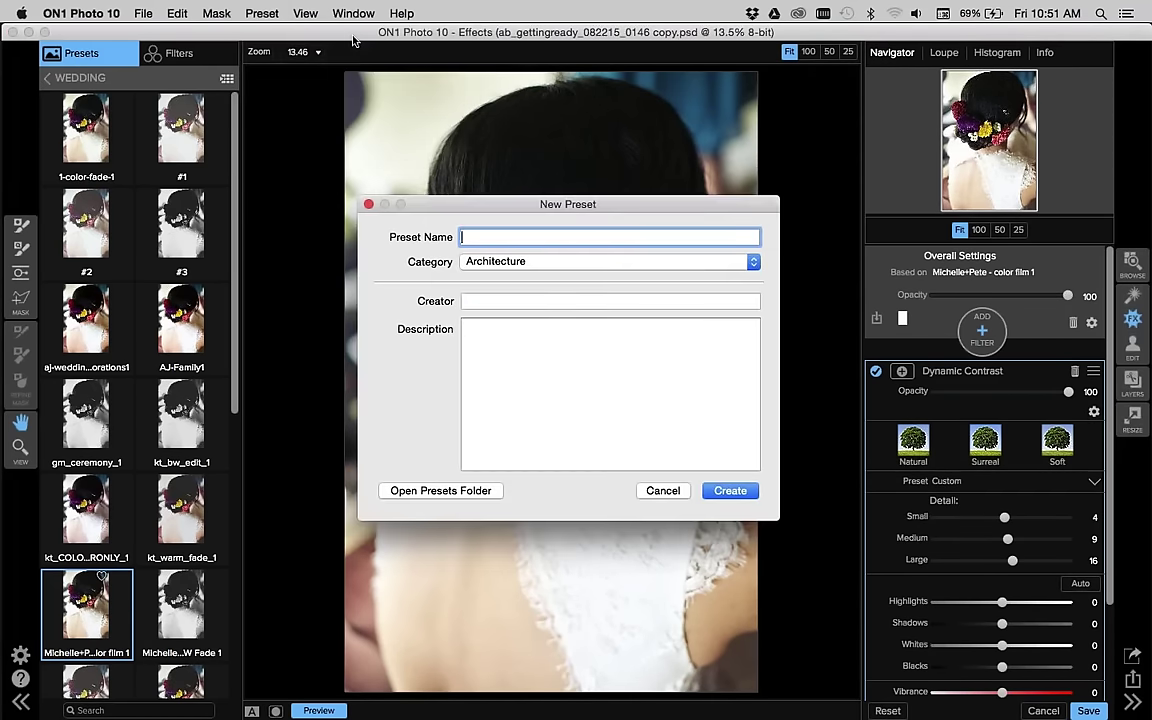
{"action": "left_click", "coordinate": [470, 261]}
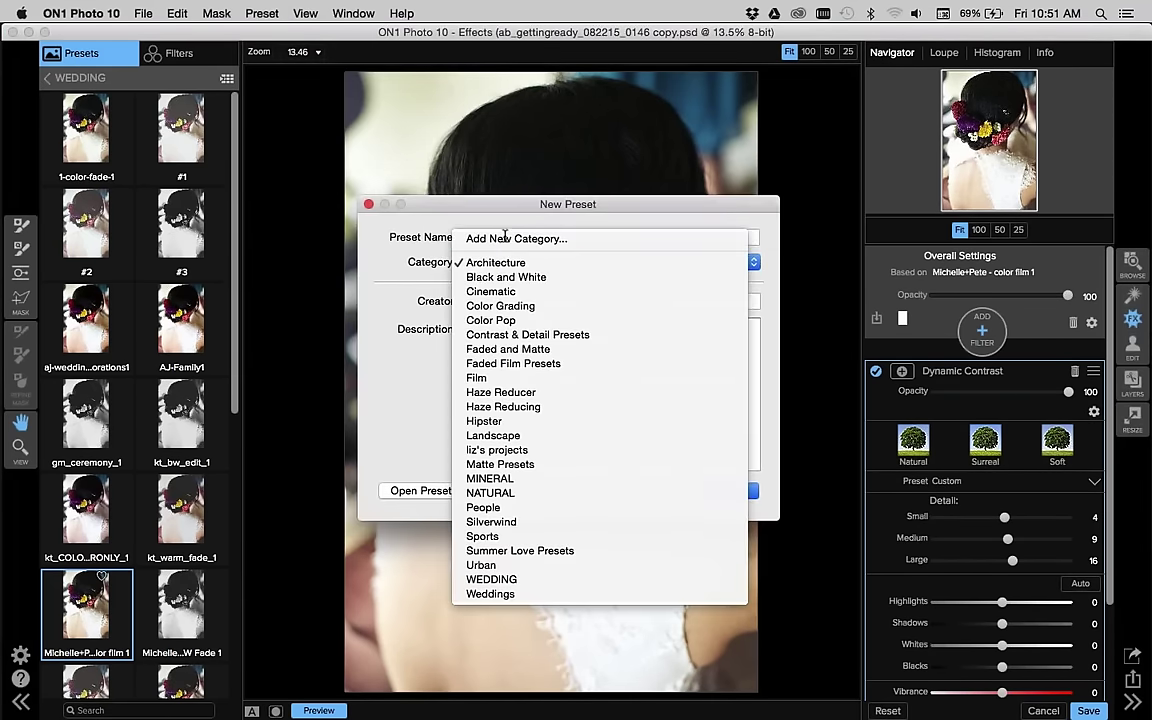
{"action": "left_click", "coordinate": [470, 238]}
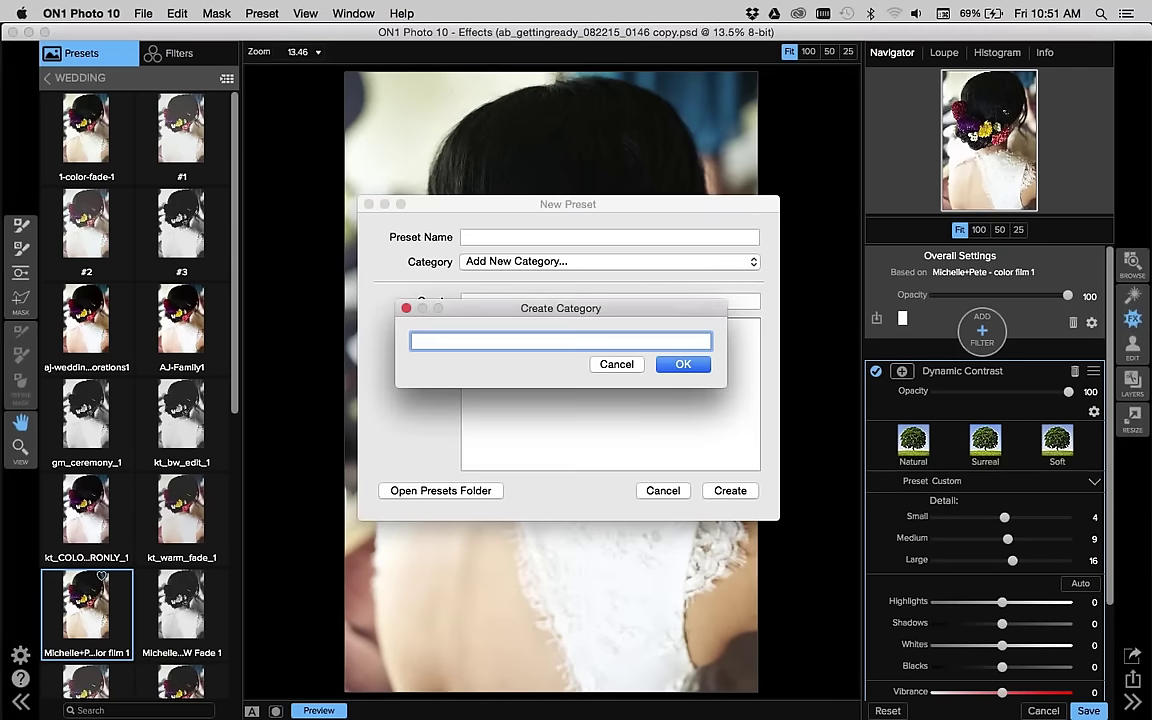
{"action": "type", "text": "A&B - Wedding"}
Name the preset 'Getting Ready - Color Film', enter the creator's name, and create it.
{"action": "left_click", "coordinate": [680, 365]}
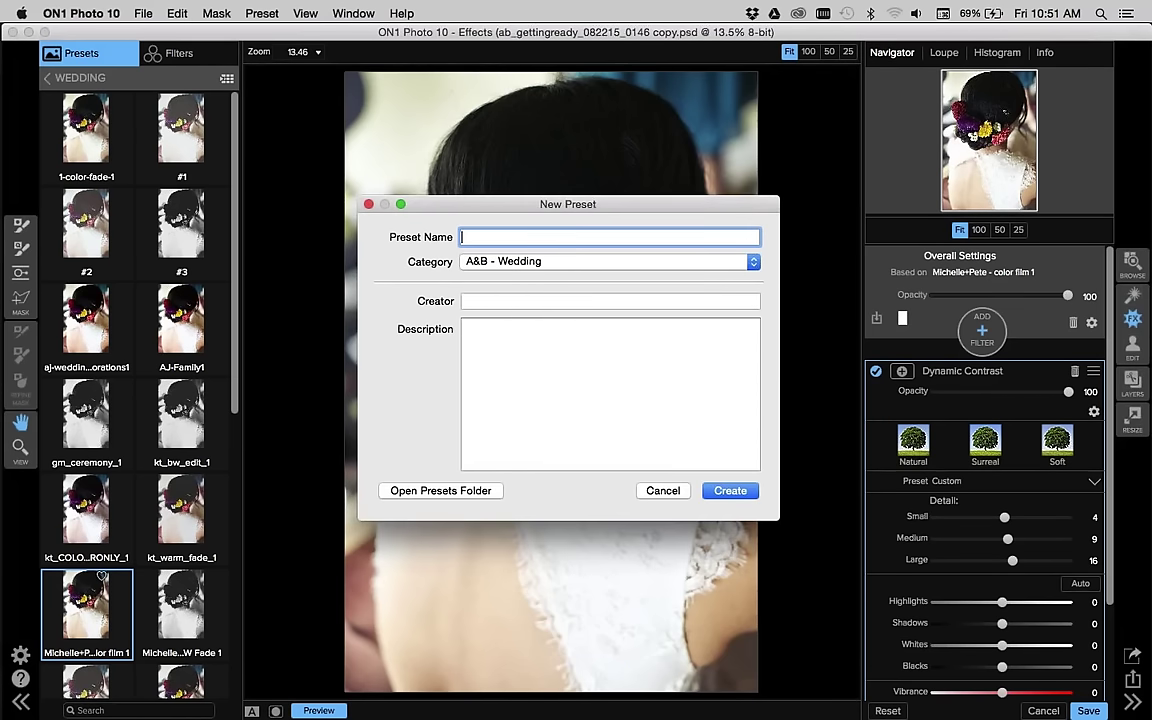
{"action": "type", "text": "Getting R"}
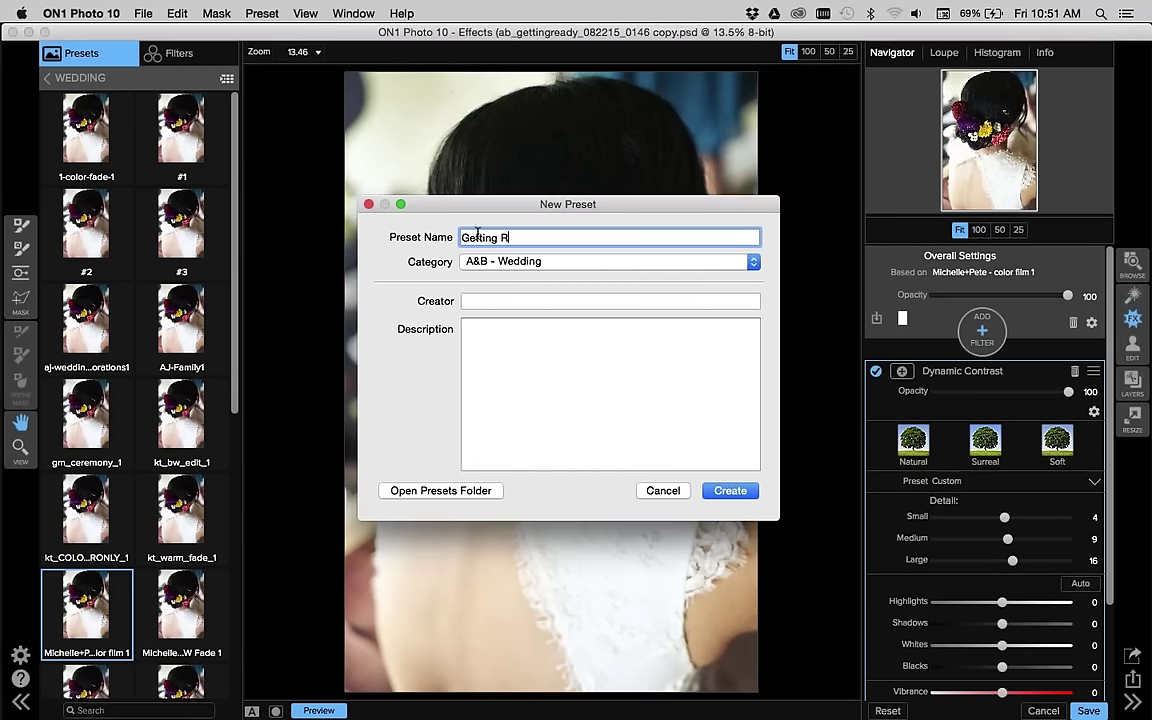
{"action": "type", "text": "eady - Color Film"}
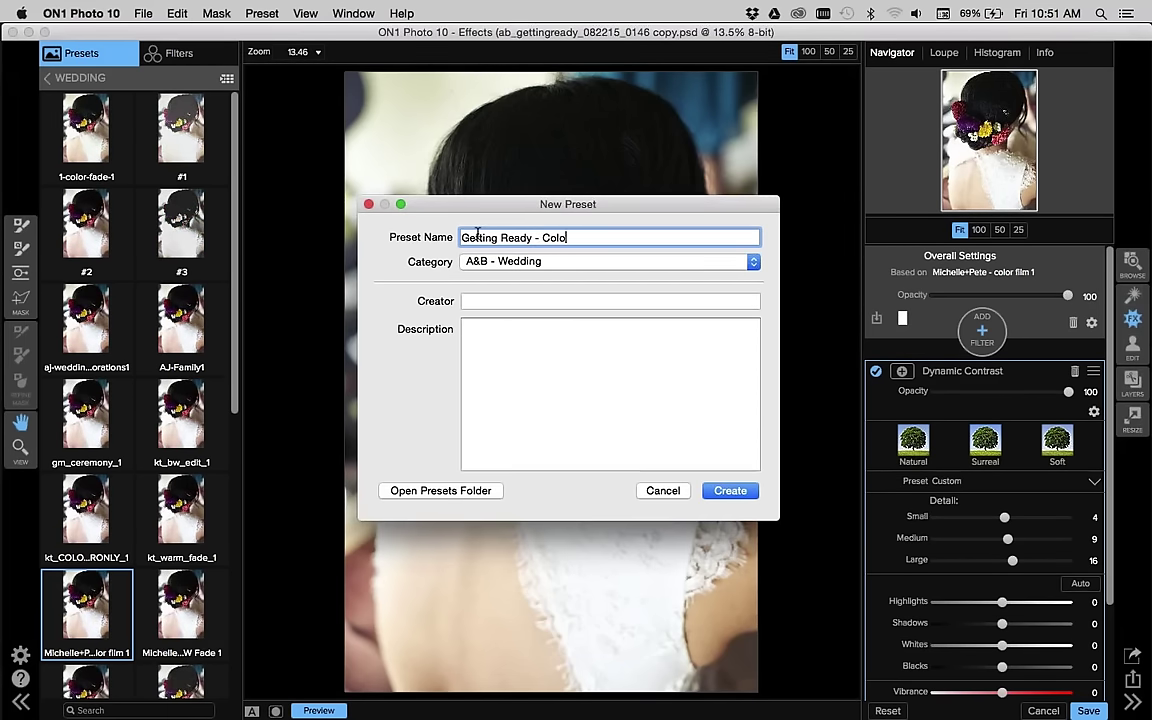
{"action": "left_click", "coordinate": [610, 301]}
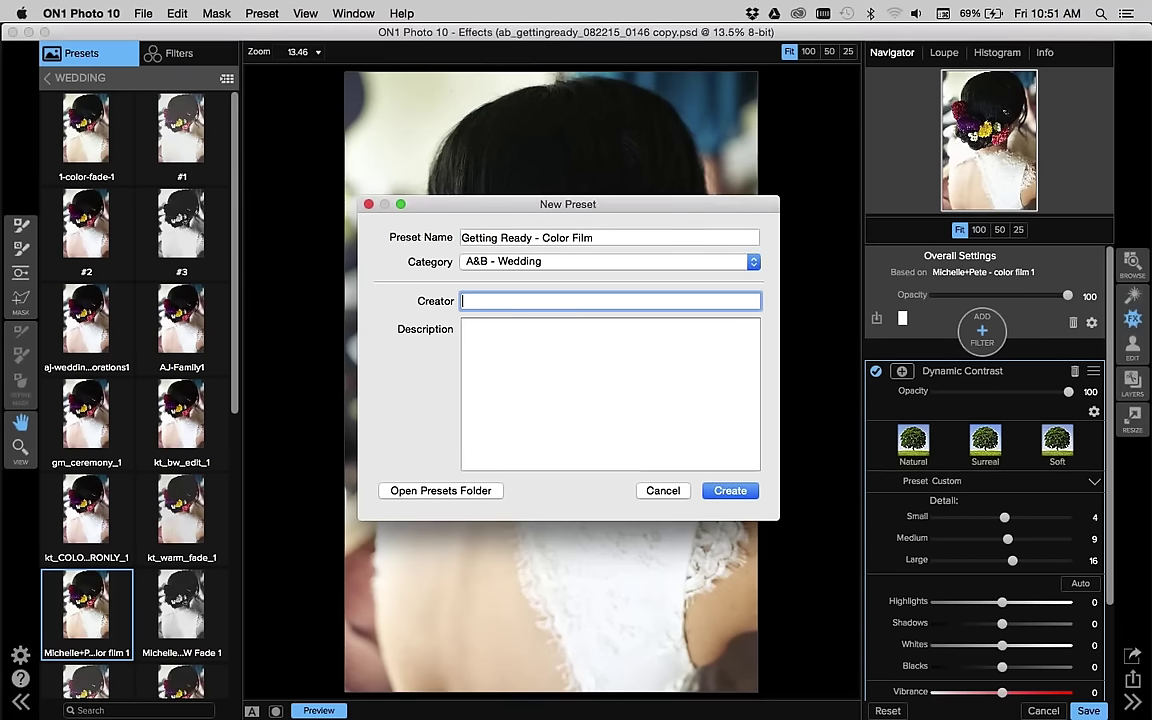
{"action": "type", "text": "Liz LePage"}
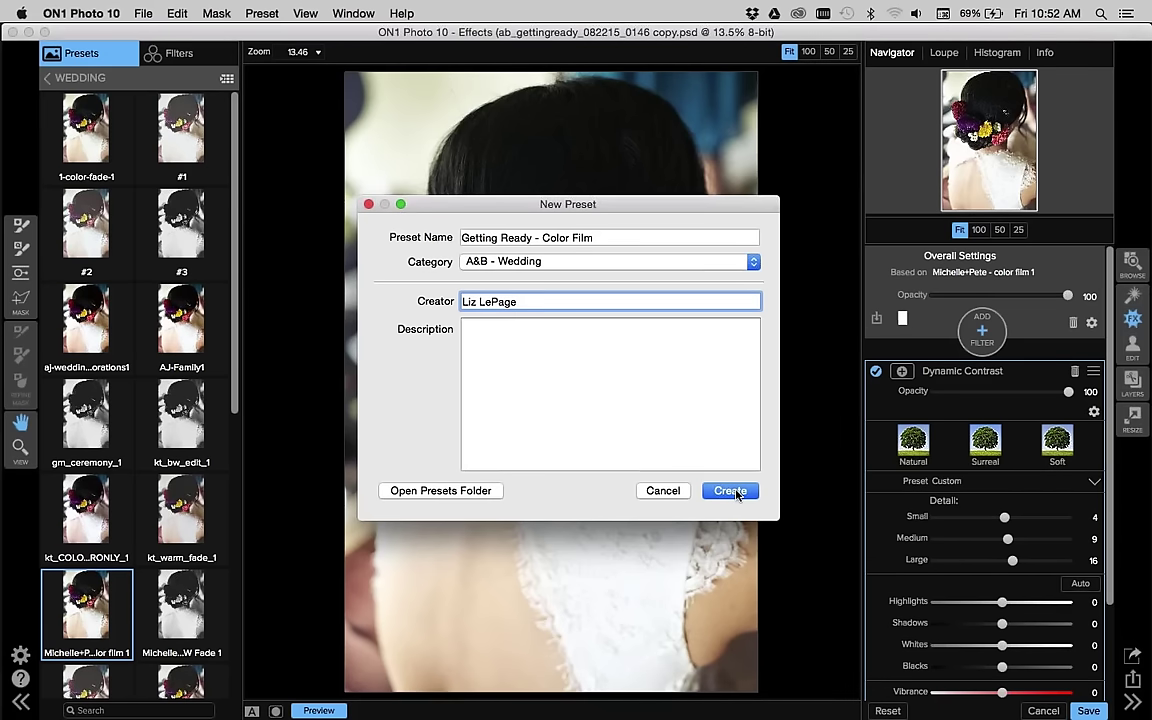
{"action": "left_click", "coordinate": [732, 491]}
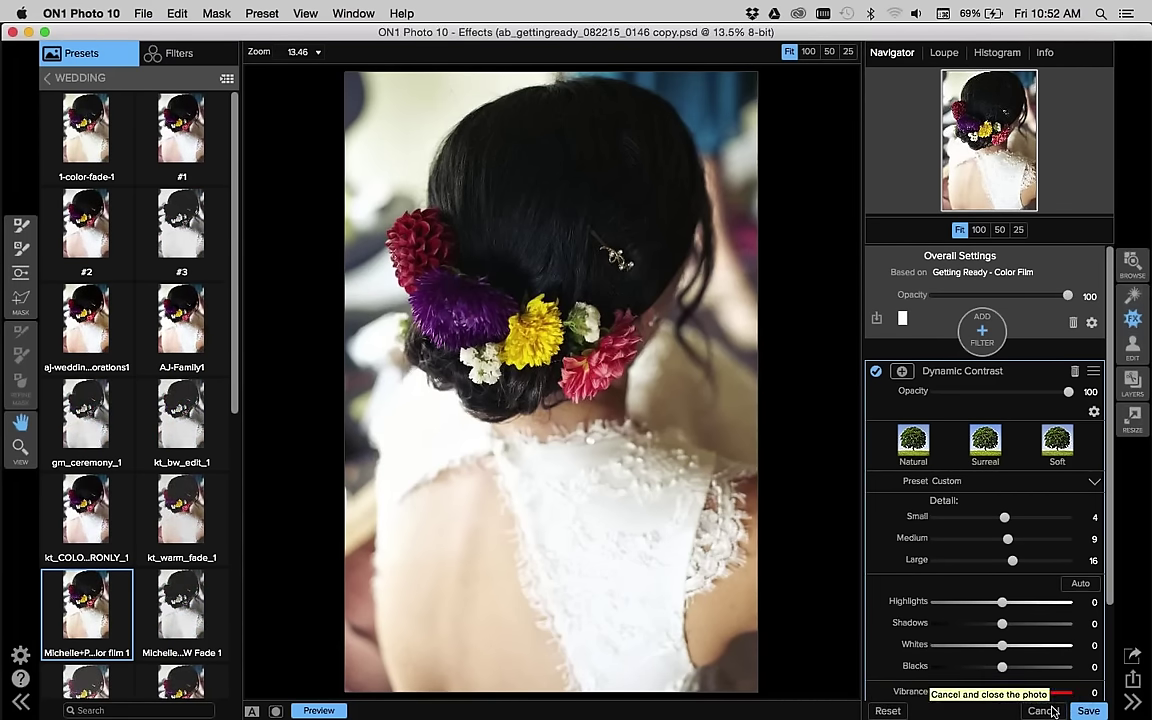
Close the photo, discarding its edits, and return to the Getting Ready thumbnail grid.
{"action": "left_click", "coordinate": [1050, 711]}
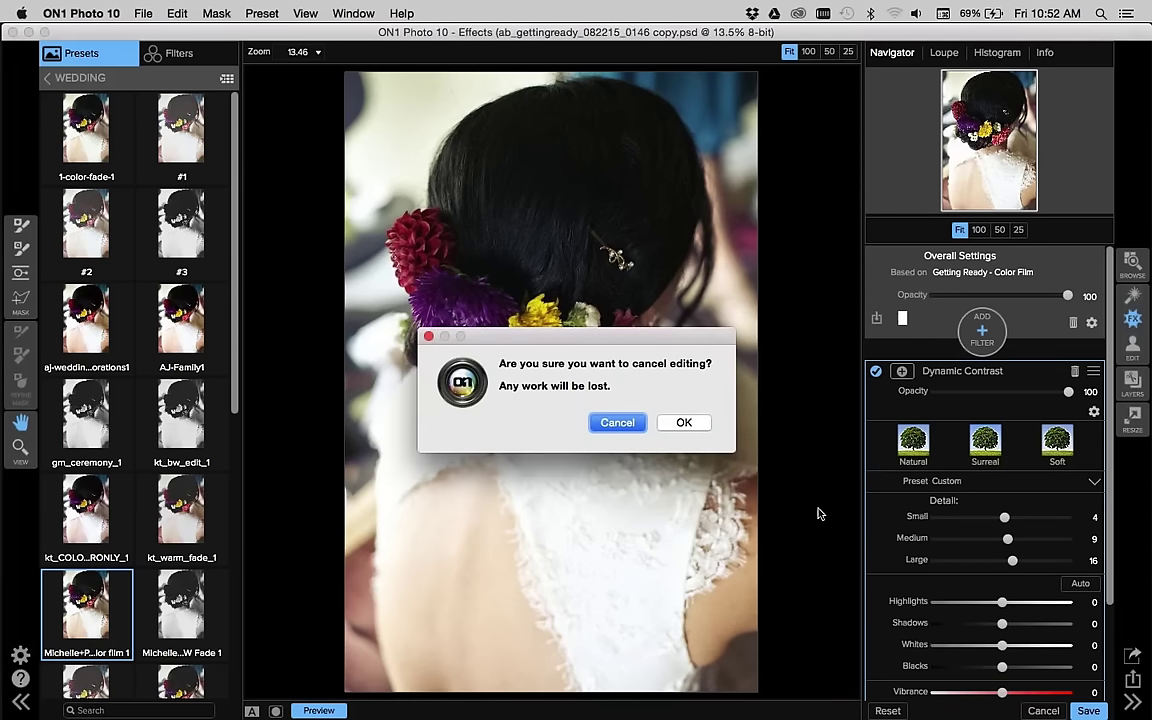
{"action": "left_click", "coordinate": [684, 422]}
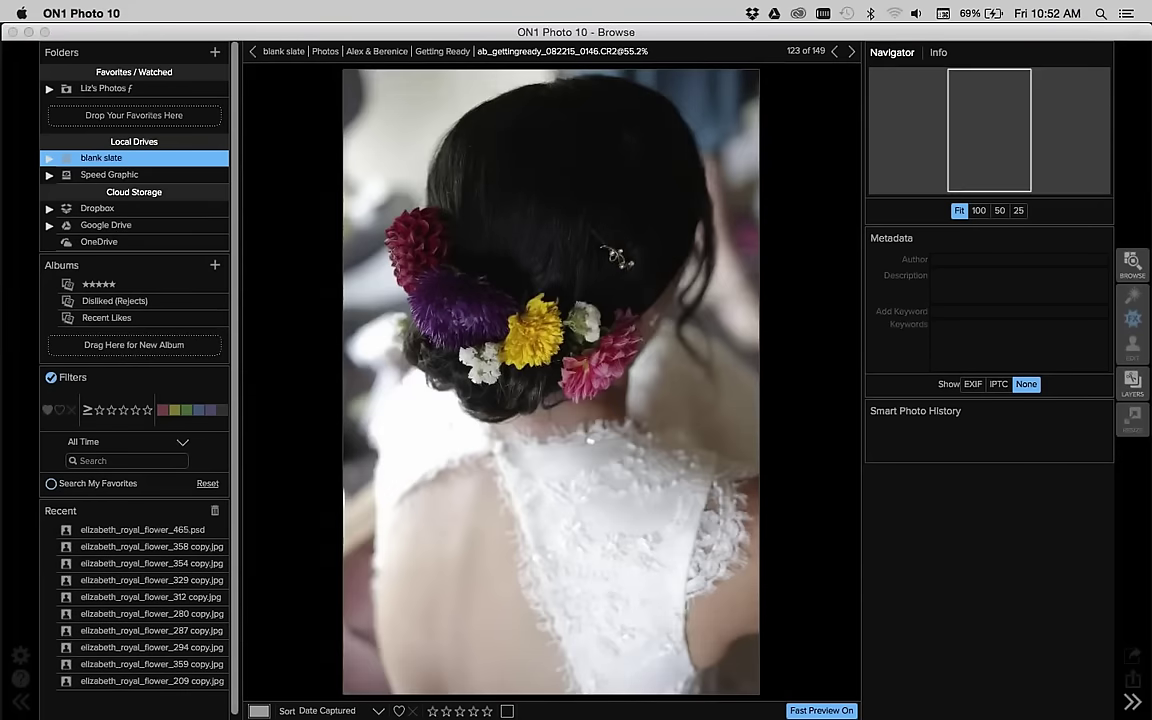
{"action": "double_click", "coordinate": [572, 325]}
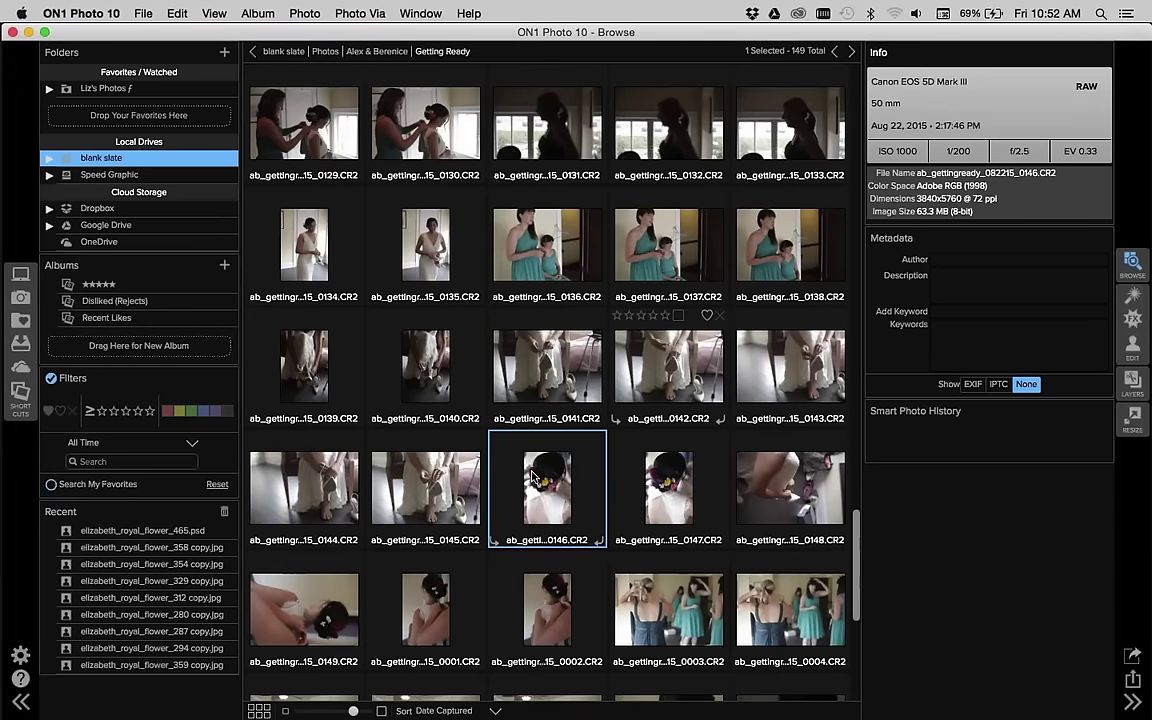
Select the ten photos from 0144 through 0148 and on through 0004.
{"action": "left_click", "coordinate": [316, 487]}
{"action": "left_click", "coordinate": [807, 500], "text": "shift"}
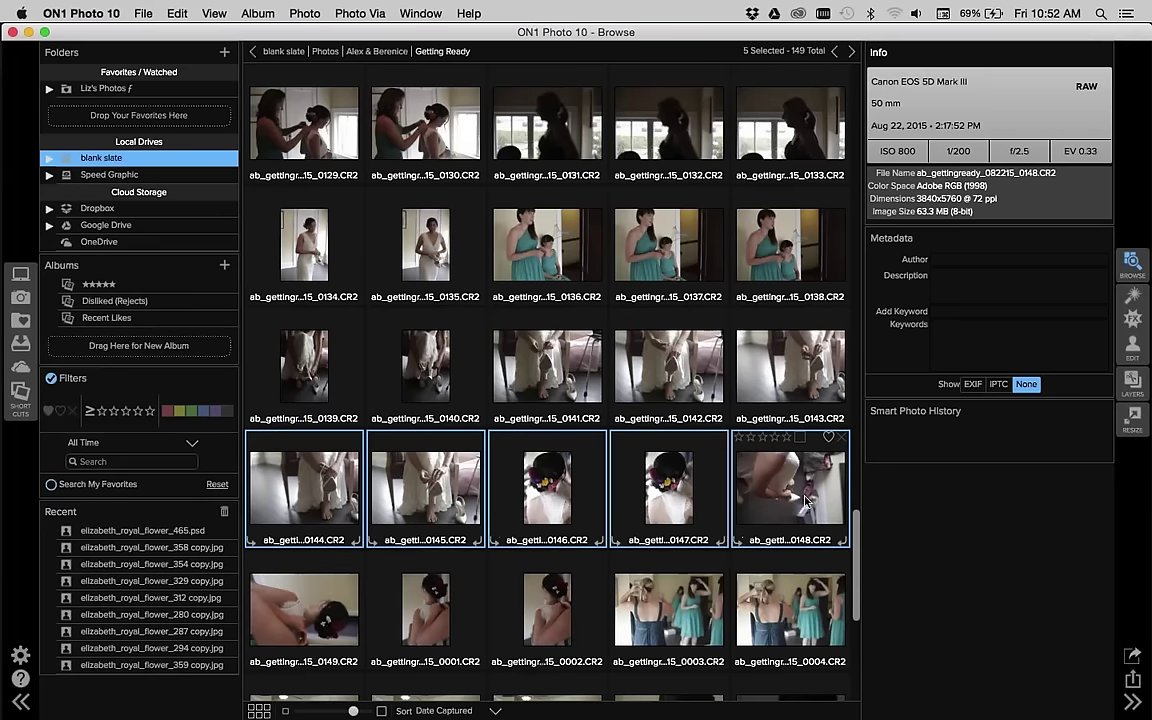
{"action": "left_click", "coordinate": [757, 575], "text": "shift"}
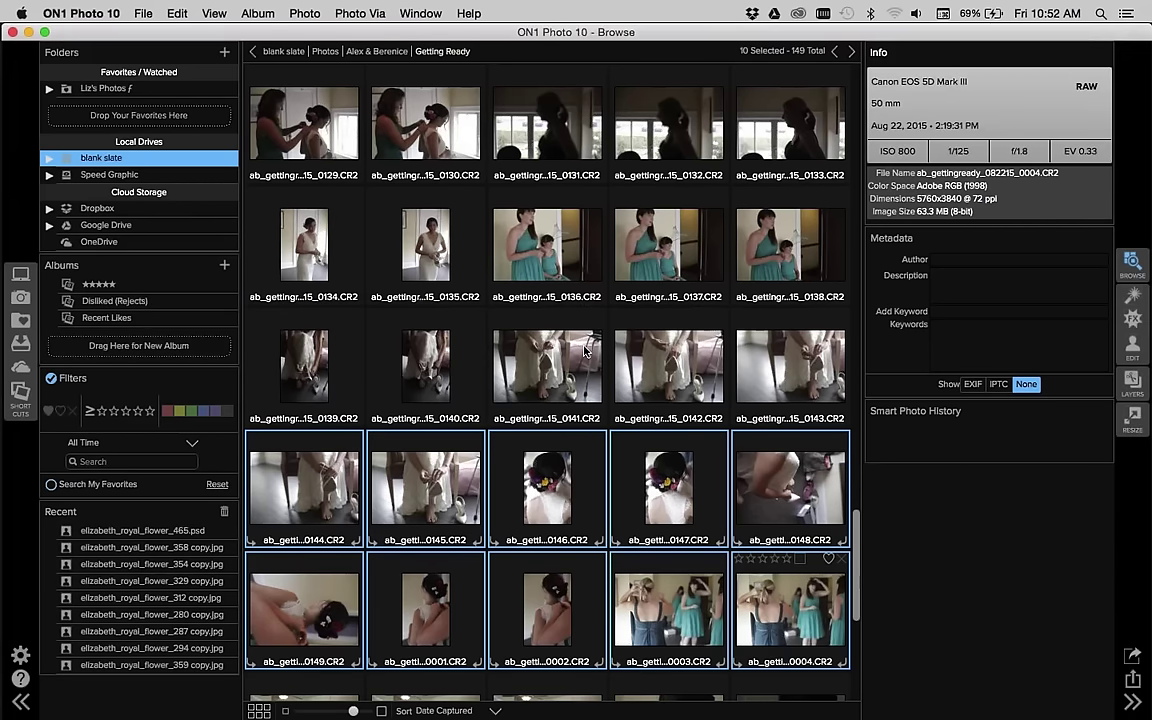
{"action": "scroll", "coordinate": [585, 351], "scroll_direction": "up", "scroll_amount": 15}
{"action": "scroll", "coordinate": [585, 351], "scroll_direction": "up", "scroll_amount": 6}
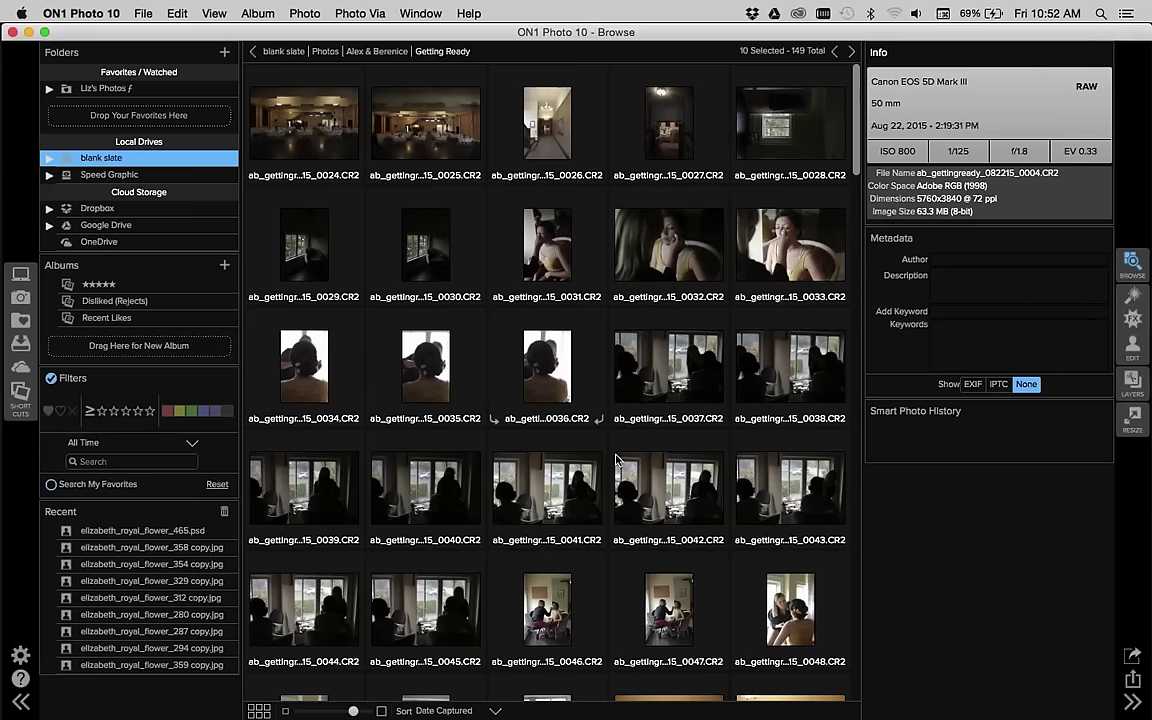
{"action": "scroll", "coordinate": [617, 460], "scroll_direction": "down", "scroll_amount": 5}
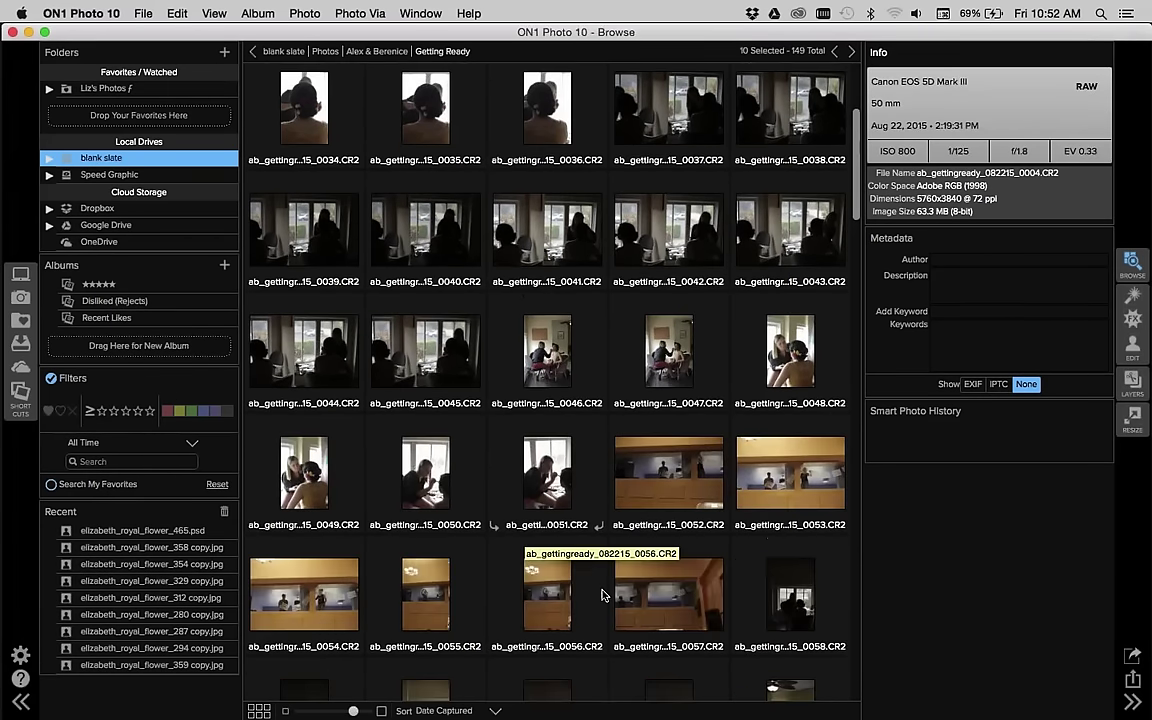
{"action": "scroll", "coordinate": [640, 575], "scroll_direction": "down", "scroll_amount": 4}
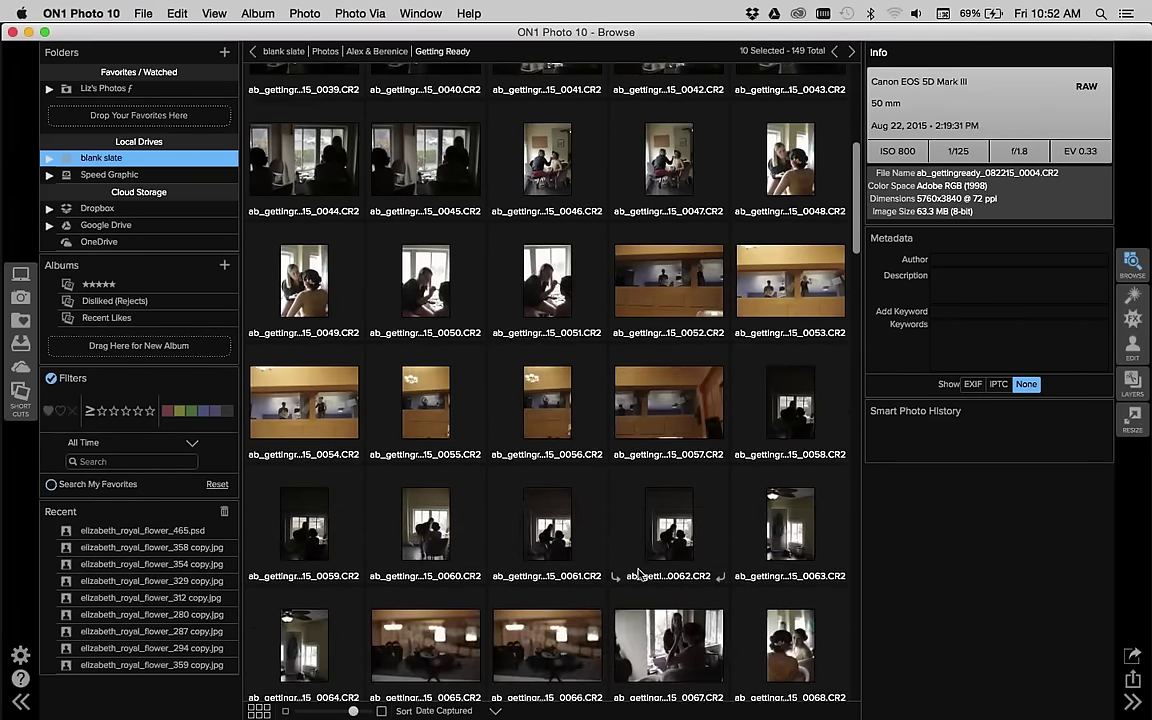
{"action": "scroll", "coordinate": [630, 573], "scroll_direction": "down", "scroll_amount": 5}
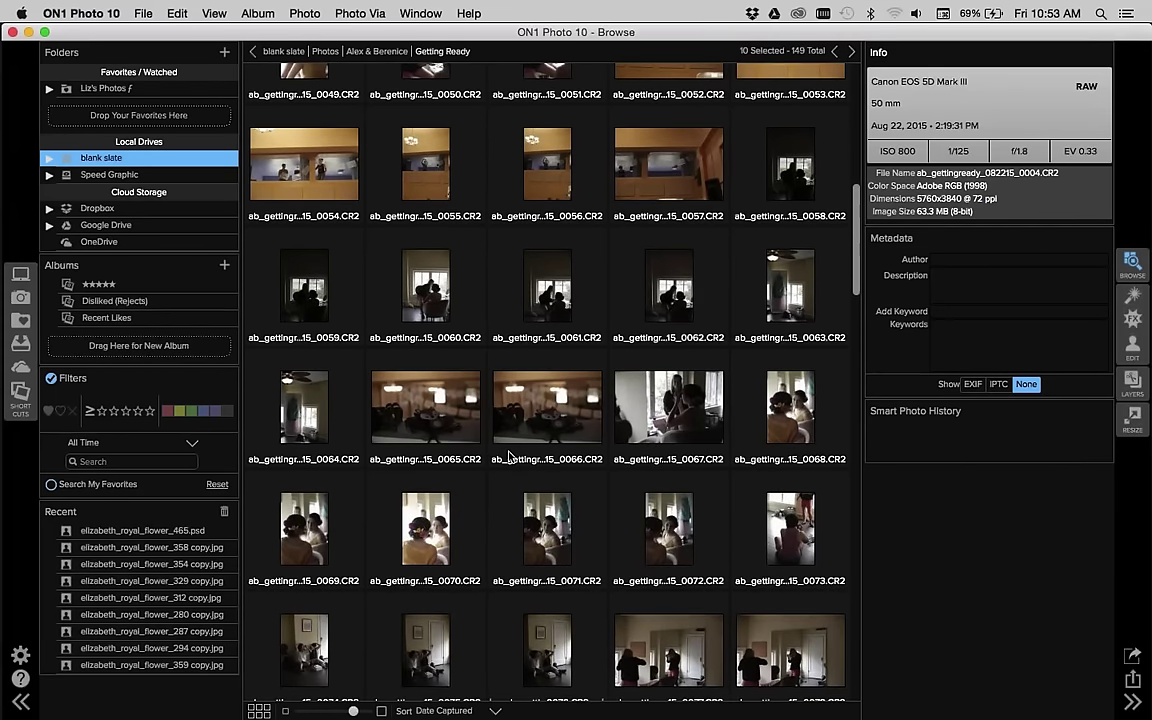
{"action": "scroll", "coordinate": [508, 457], "scroll_direction": "up", "scroll_amount": 10}
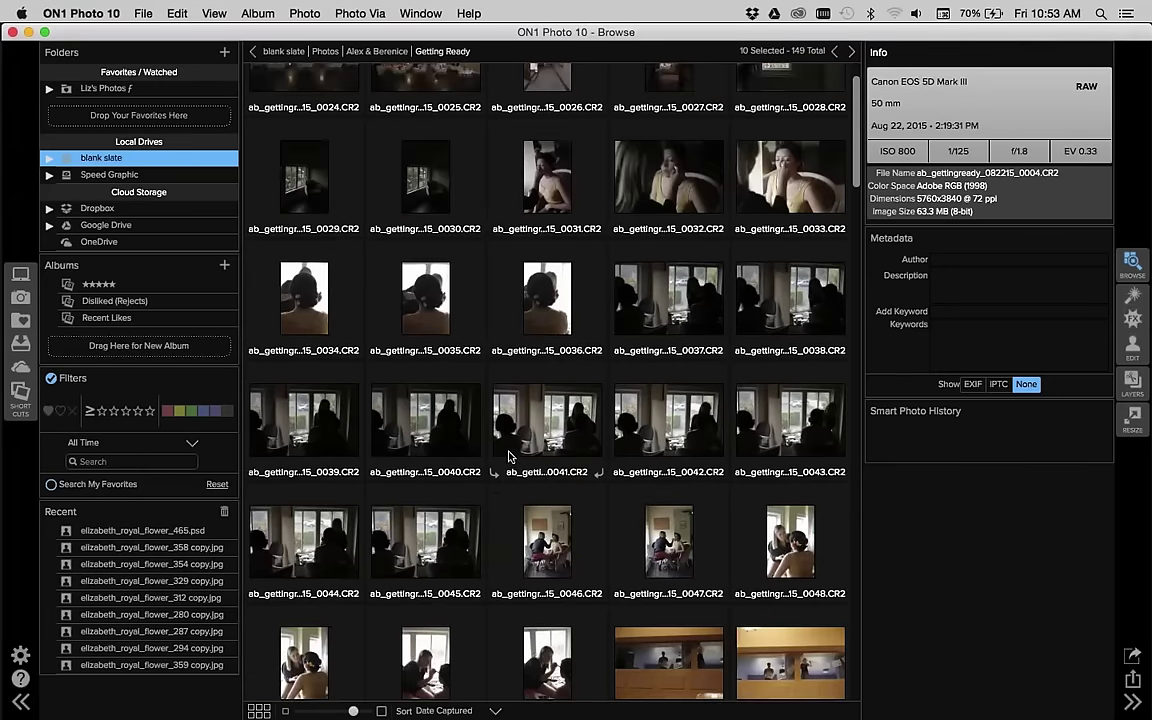
{"action": "scroll", "coordinate": [508, 457], "scroll_direction": "up", "scroll_amount": 2}
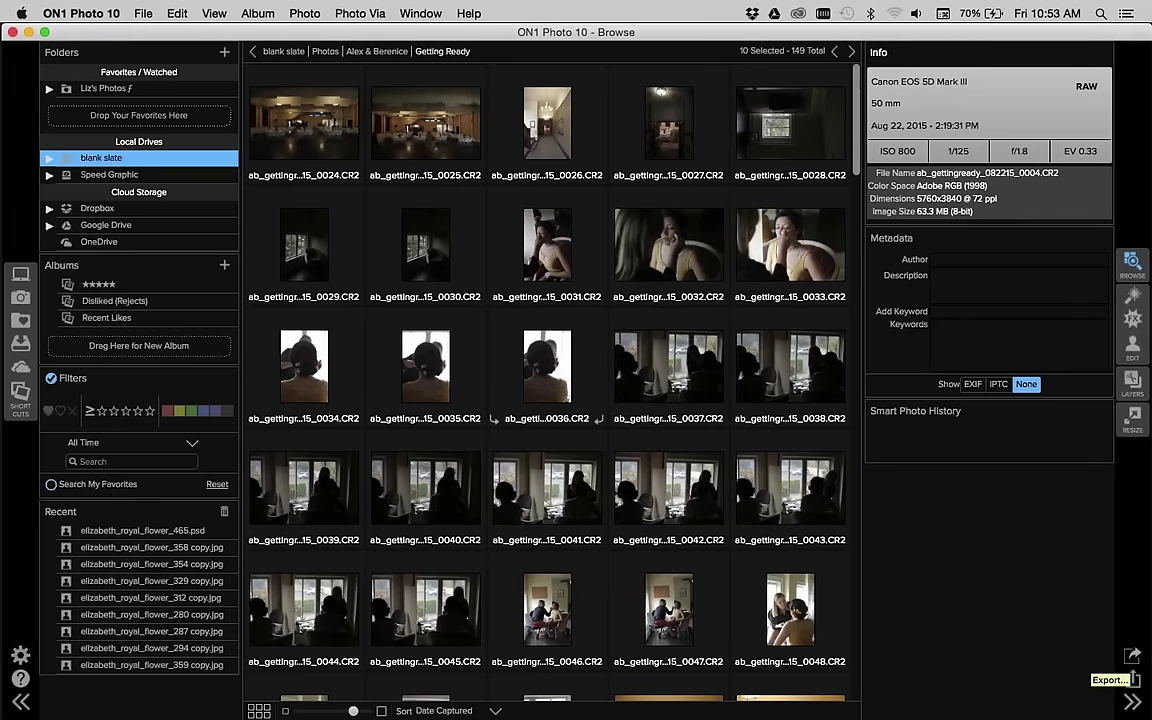
Open Export for the selected photos and list the sections that can be added.
{"action": "left_click", "coordinate": [1132, 656]}
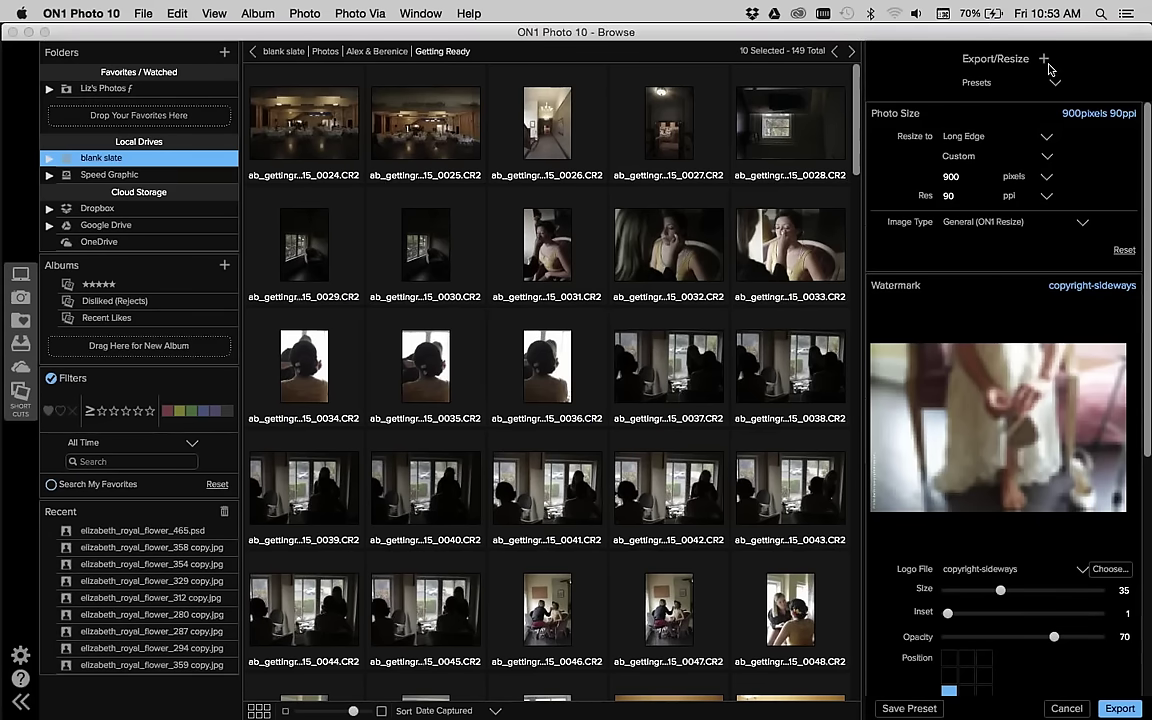
{"action": "left_click", "coordinate": [1044, 59]}
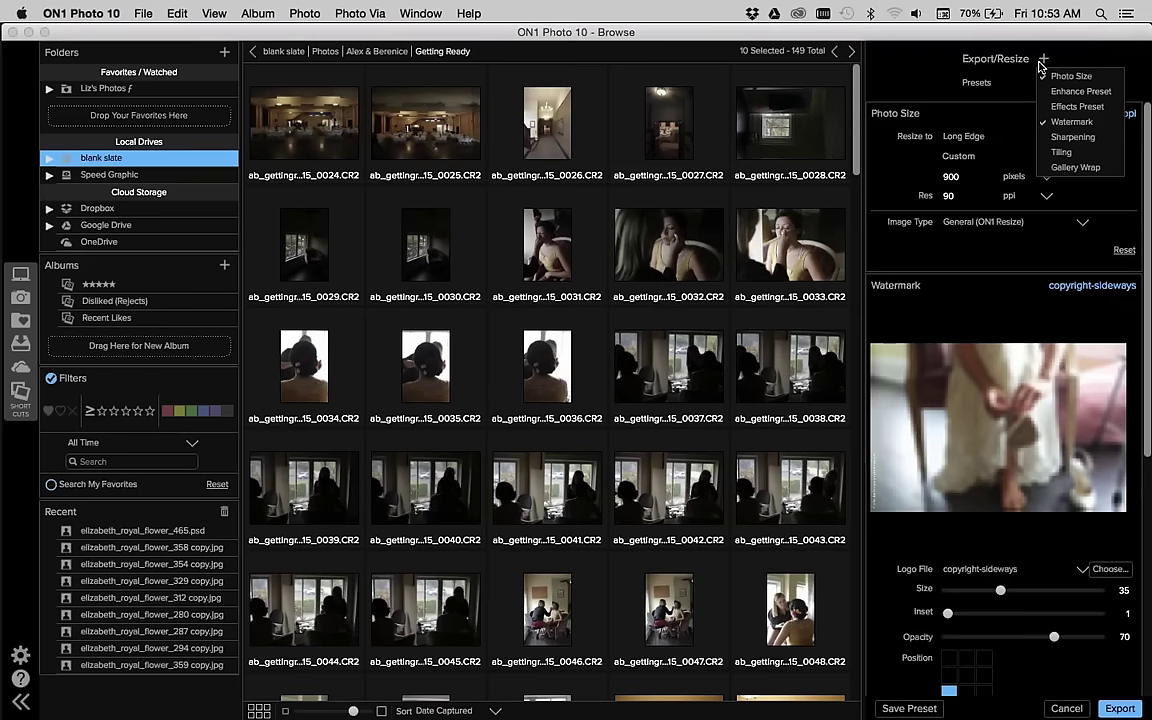
Add the A&B - Wedding 'Getting Ready - Color Film' effects preset, pausing on the first image.
{"action": "left_click", "coordinate": [1080, 106]}
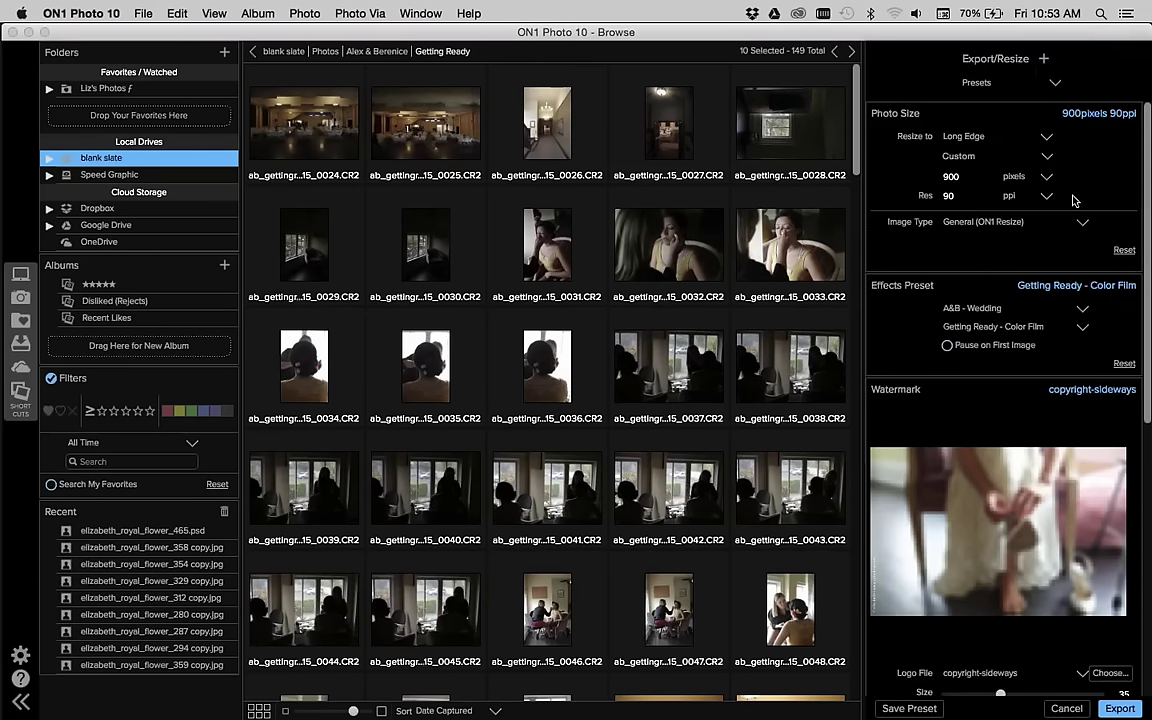
{"action": "scroll", "coordinate": [1010, 305], "scroll_direction": "down", "scroll_amount": 2}
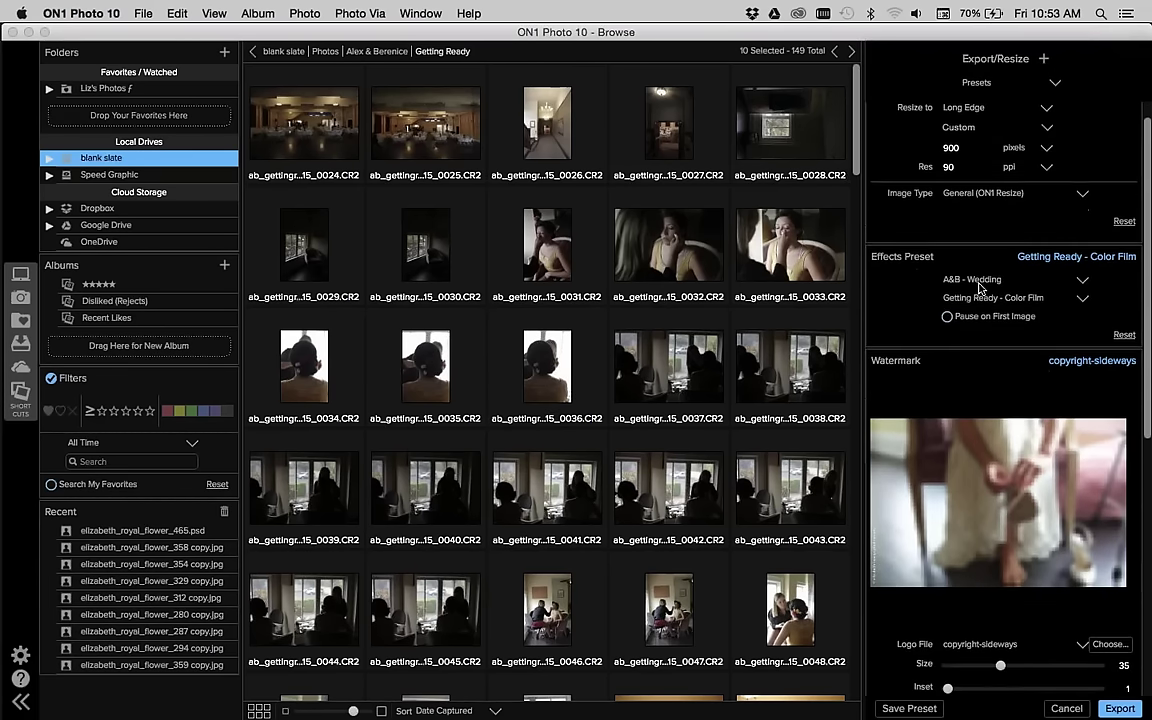
{"action": "left_click", "coordinate": [972, 281]}
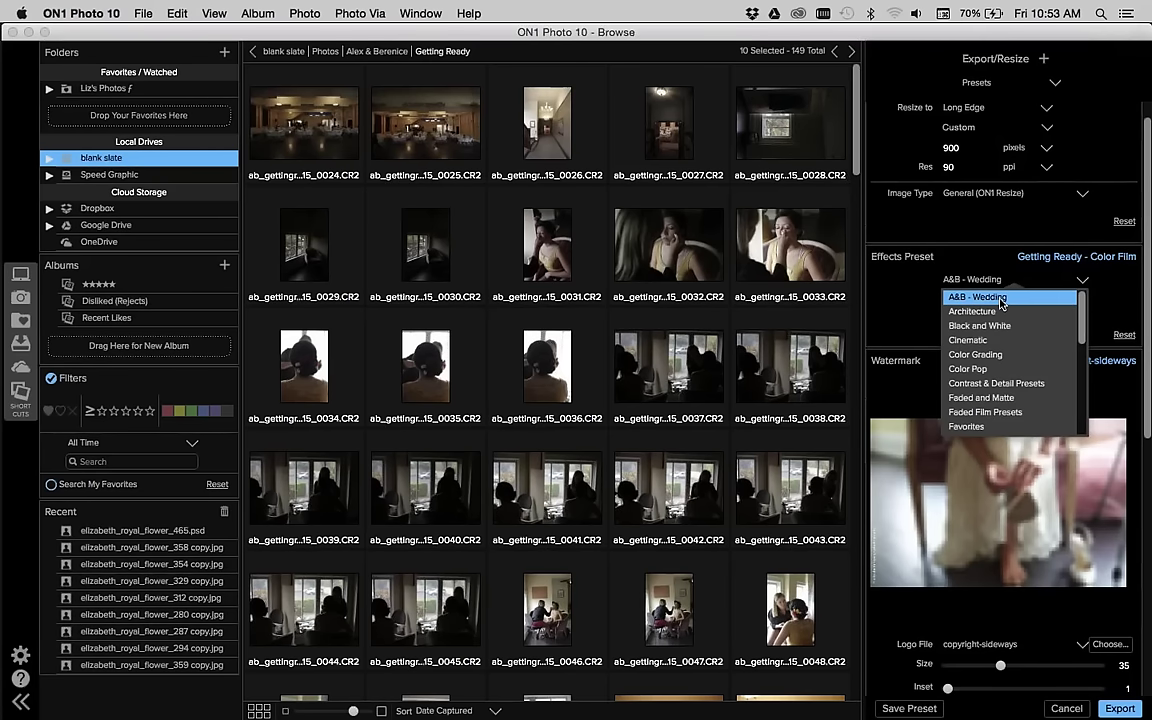
{"action": "left_click", "coordinate": [1000, 301]}
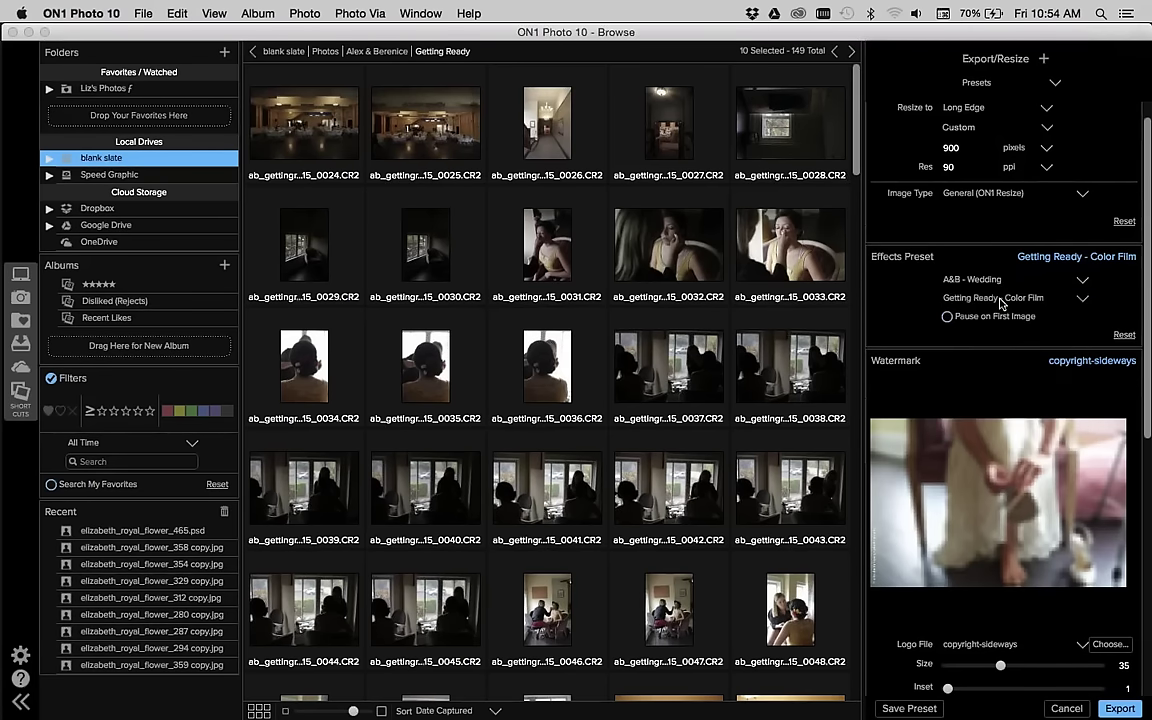
{"action": "left_click", "coordinate": [946, 317]}
{"action": "left_click", "coordinate": [1055, 85]}
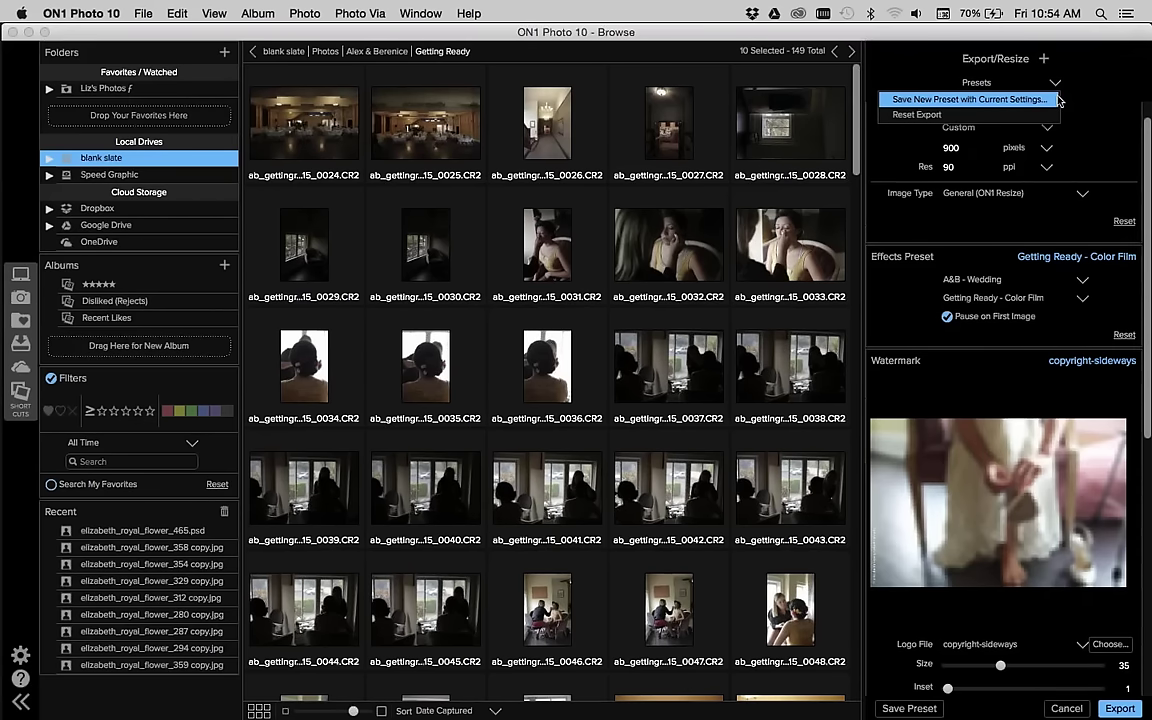
{"action": "left_click", "coordinate": [1090, 76]}
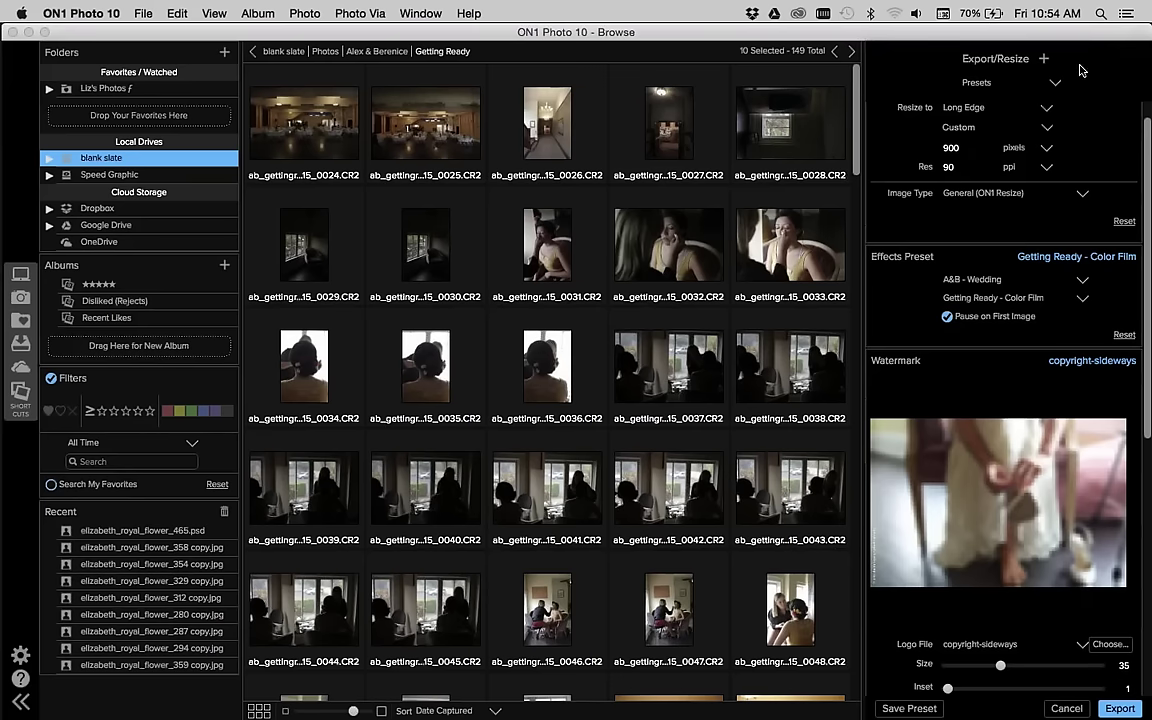
{"action": "scroll", "coordinate": [1054, 276], "scroll_direction": "down", "scroll_amount": 5}
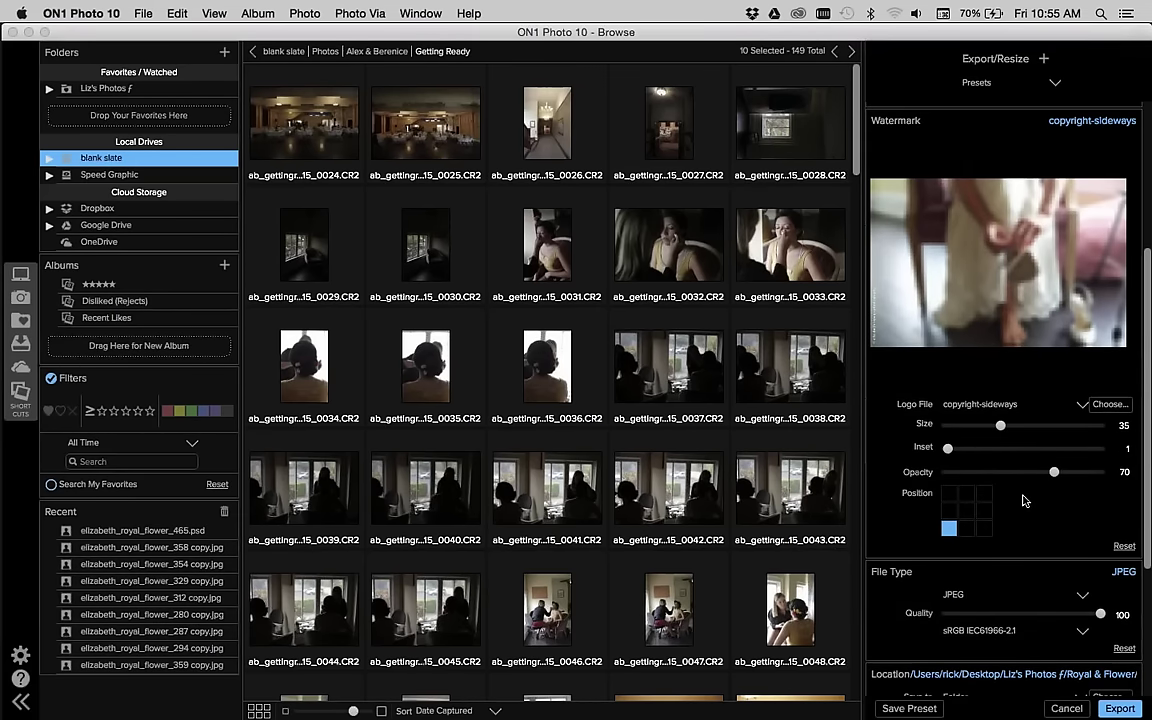
{"action": "scroll", "coordinate": [1024, 500], "scroll_direction": "down", "scroll_amount": 3}
{"action": "scroll", "coordinate": [1024, 500], "scroll_direction": "up", "scroll_amount": 8}
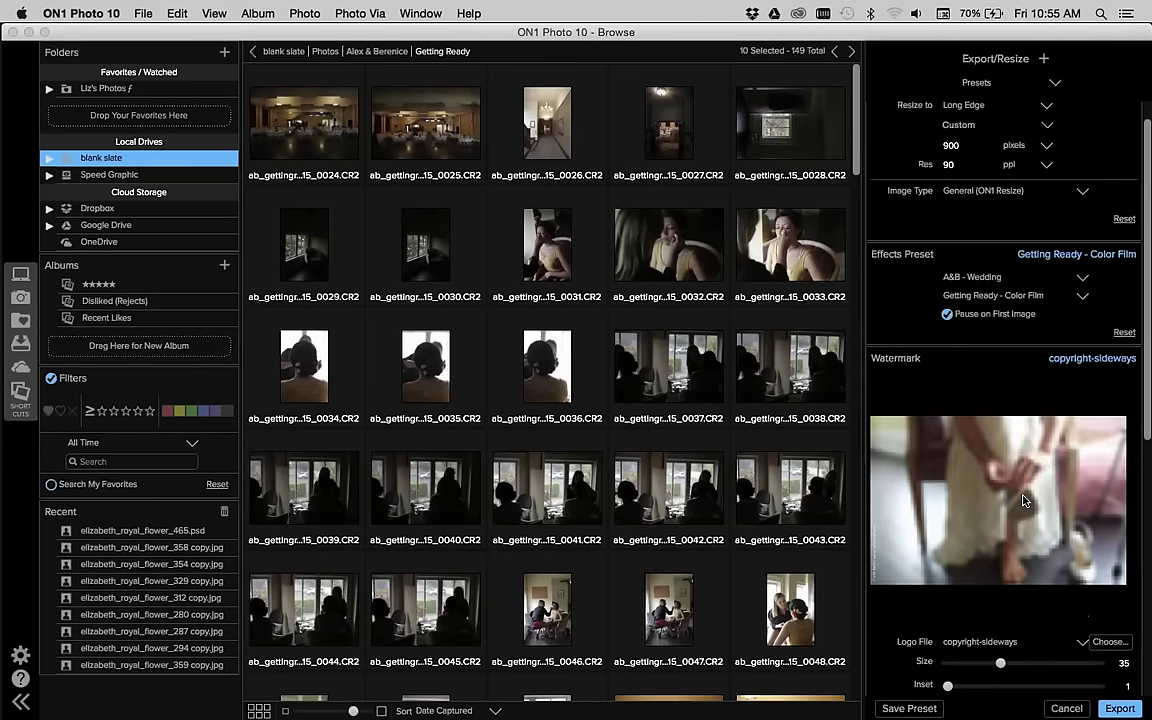
{"action": "scroll", "coordinate": [1024, 500], "scroll_direction": "up", "scroll_amount": 2}
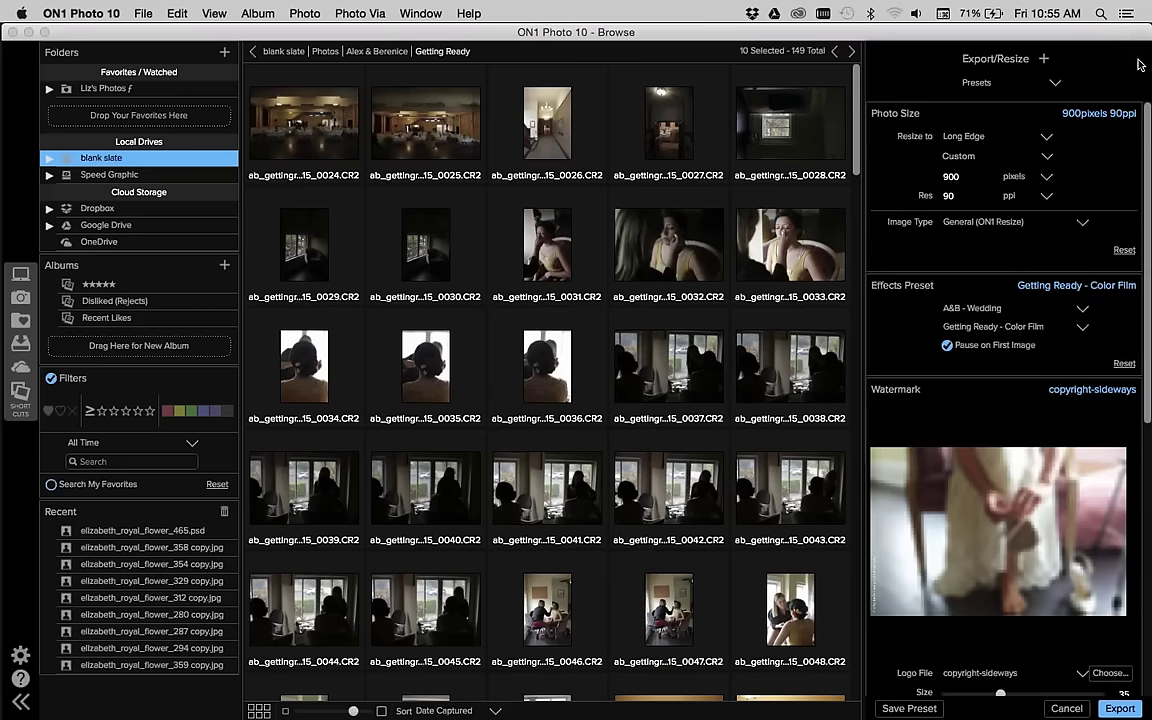
{"action": "key", "text": "XF86AudioRaiseVolume"}
{"action": "mouse_move", "coordinate": [663, 712]}
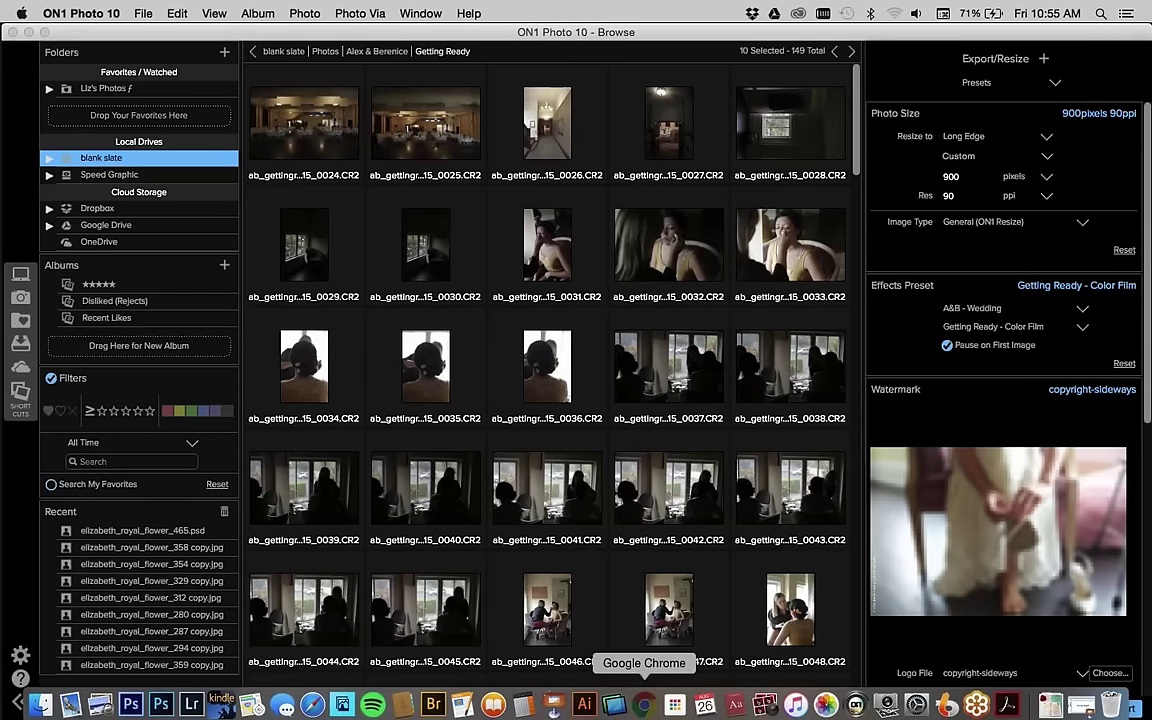
Bring up Chrome, moving its window up-left and enlarging it.
{"action": "left_click", "coordinate": [644, 705]}
{"action": "left_click_drag", "start_coordinate": [530, 65], "coordinate": [312, 20]}
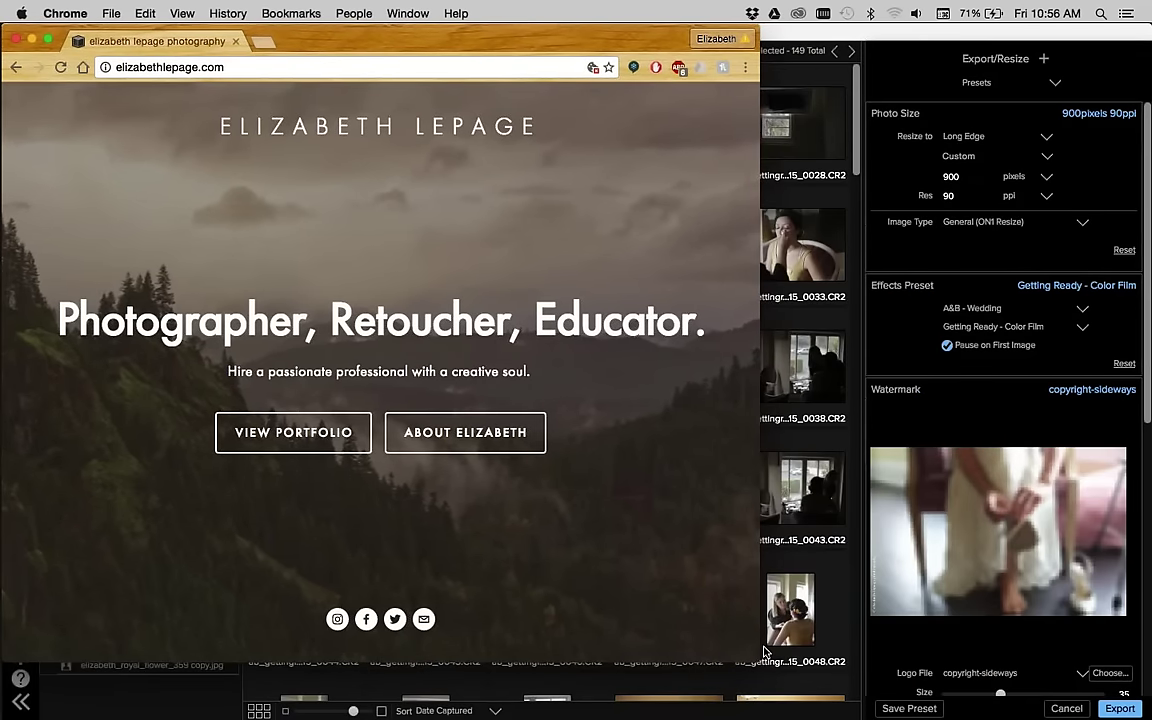
{"action": "left_click_drag", "start_coordinate": [755, 657], "coordinate": [860, 714]}
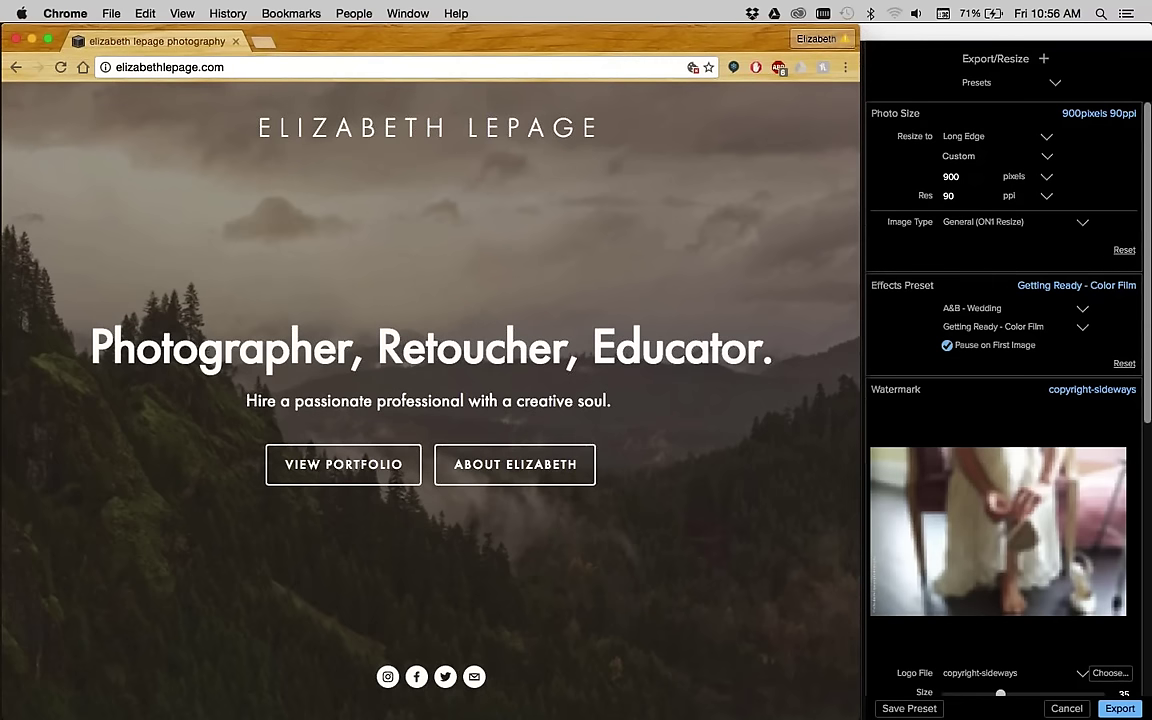
Toggle Pause on First Image off and back on, leaving it enabled.
{"action": "left_click", "coordinate": [948, 345]}
{"action": "left_click", "coordinate": [948, 345]}
{"action": "mouse_move", "coordinate": [342, 706]}
{"action": "mouse_move", "coordinate": [191, 703]}
{"action": "mouse_move", "coordinate": [33, 712]}
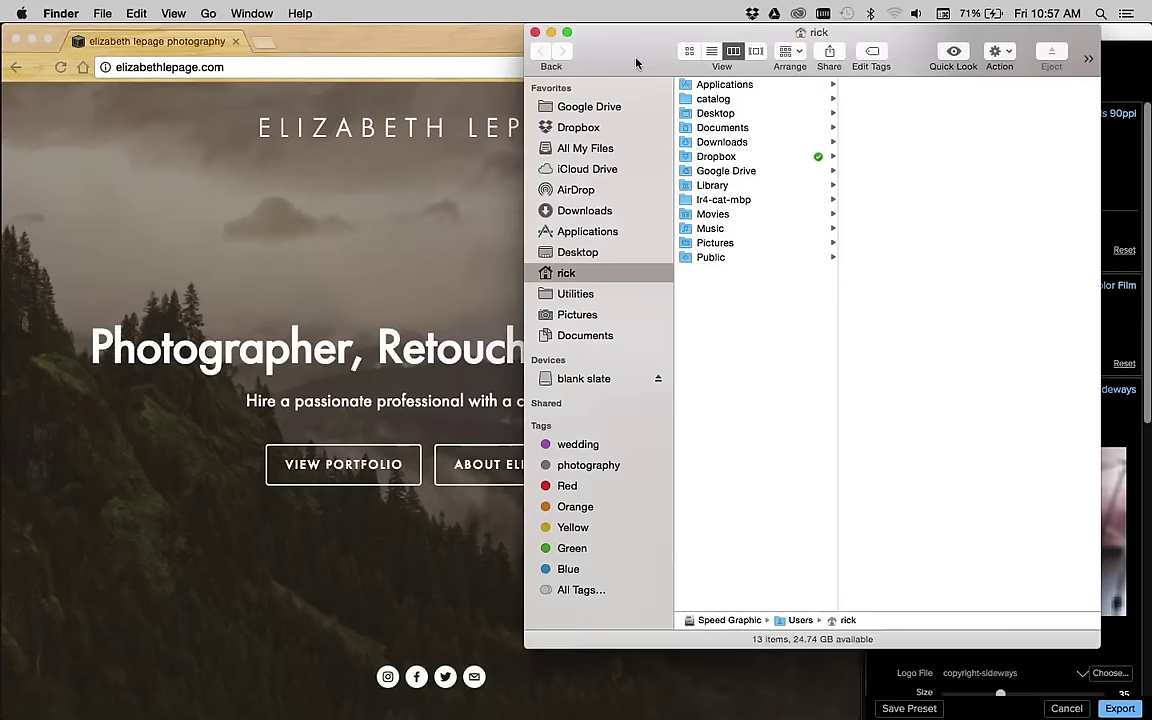
Move the Finder window left and switch to Acrobat Reader showing client info sheet 2.pdf.
{"action": "left_click_drag", "start_coordinate": [638, 57], "coordinate": [170, 14]}
{"action": "mouse_move", "coordinate": [283, 706]}
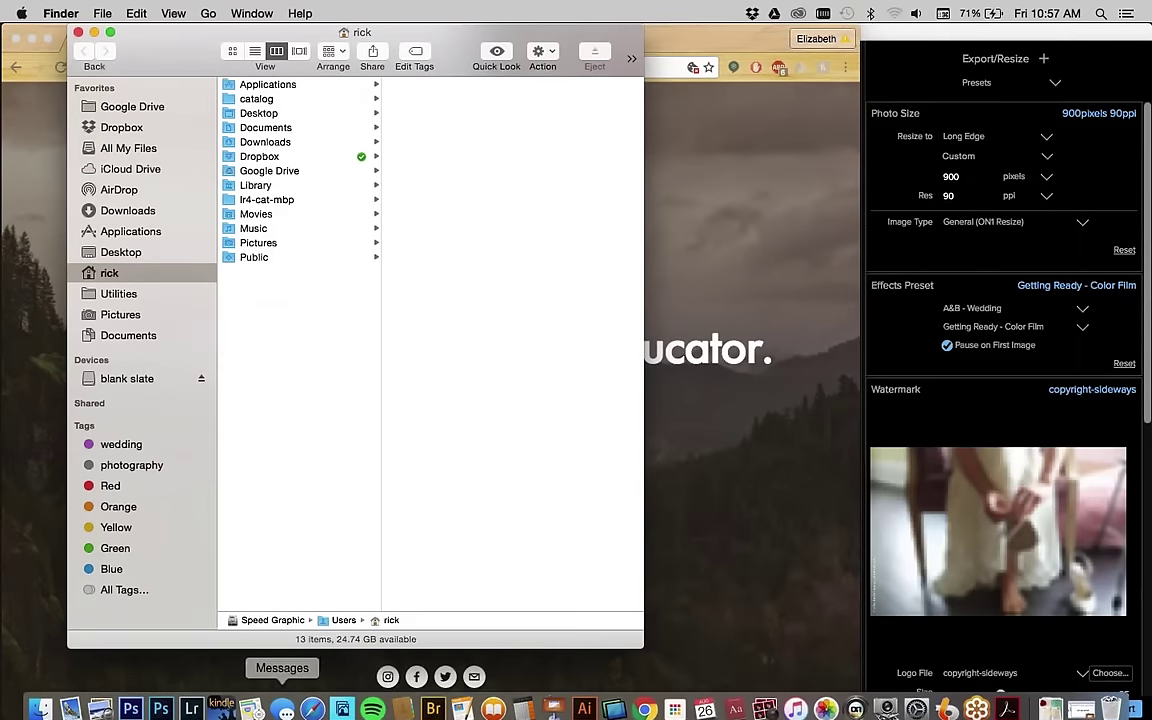
{"action": "left_click", "coordinate": [1007, 705]}
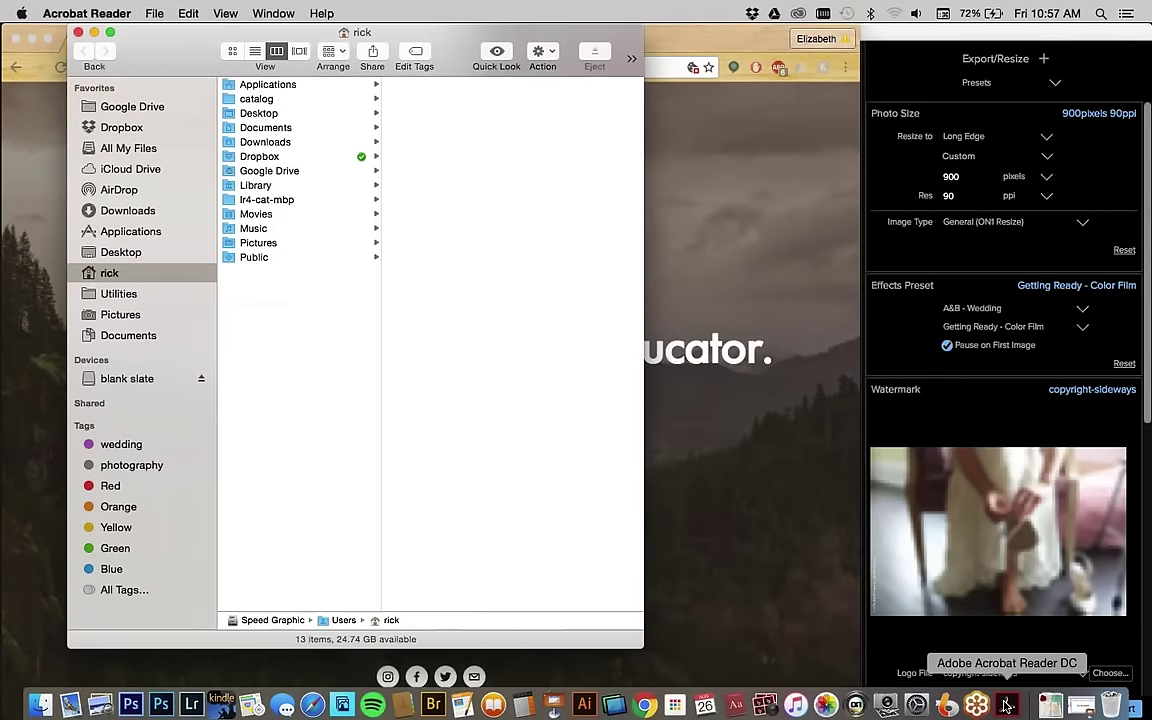
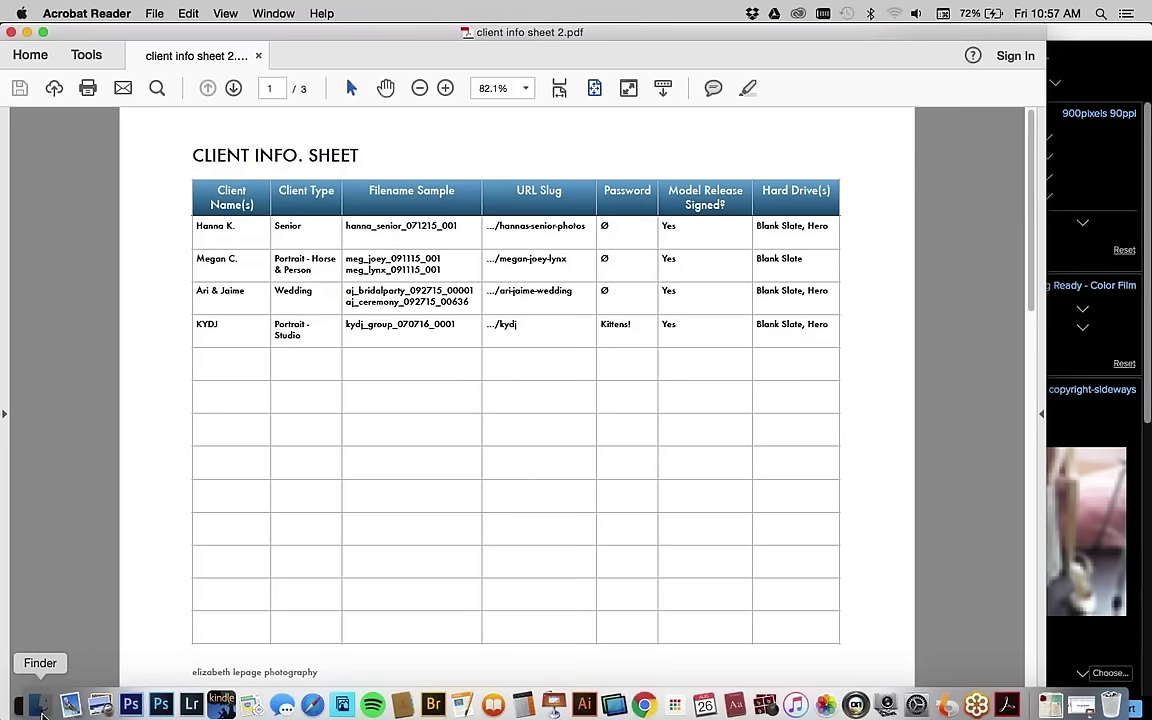
Open a Finder window, check the blank slate drive, and display the Desktop's four folders.
{"action": "left_click", "coordinate": [40, 706]}
{"action": "left_click_drag", "start_coordinate": [175, 41], "coordinate": [322, 13]}
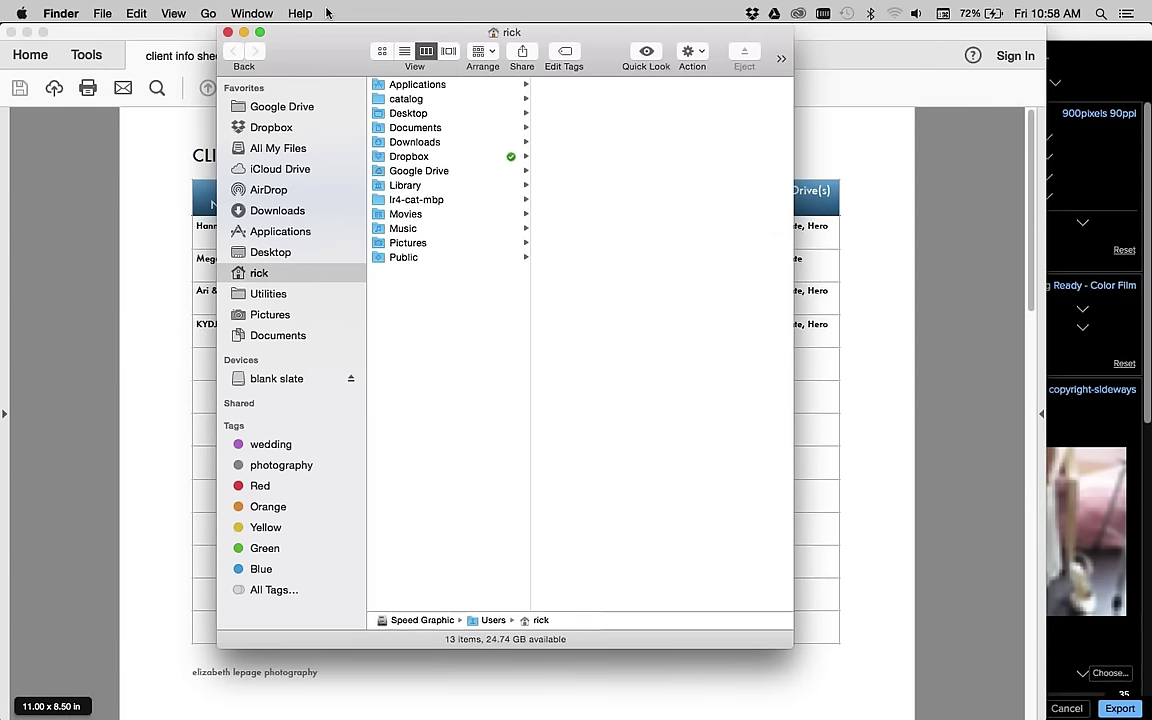
{"action": "left_click_drag", "start_coordinate": [313, 47], "coordinate": [228, 12]}
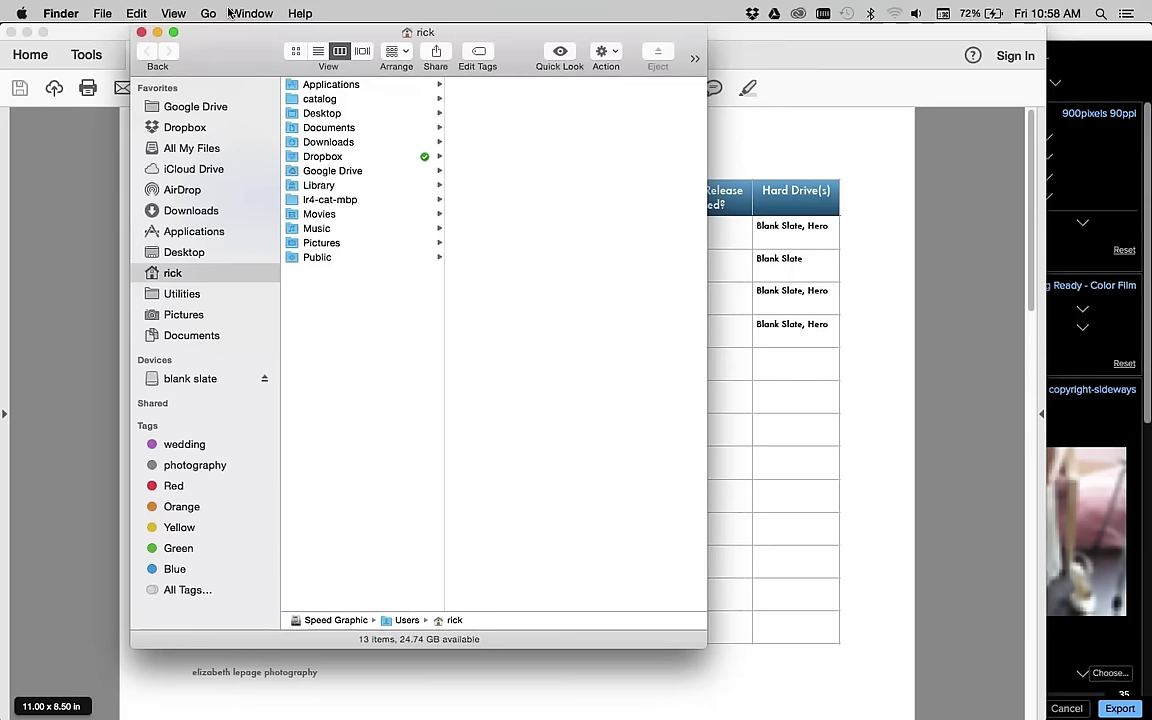
{"action": "left_click", "coordinate": [335, 115]}
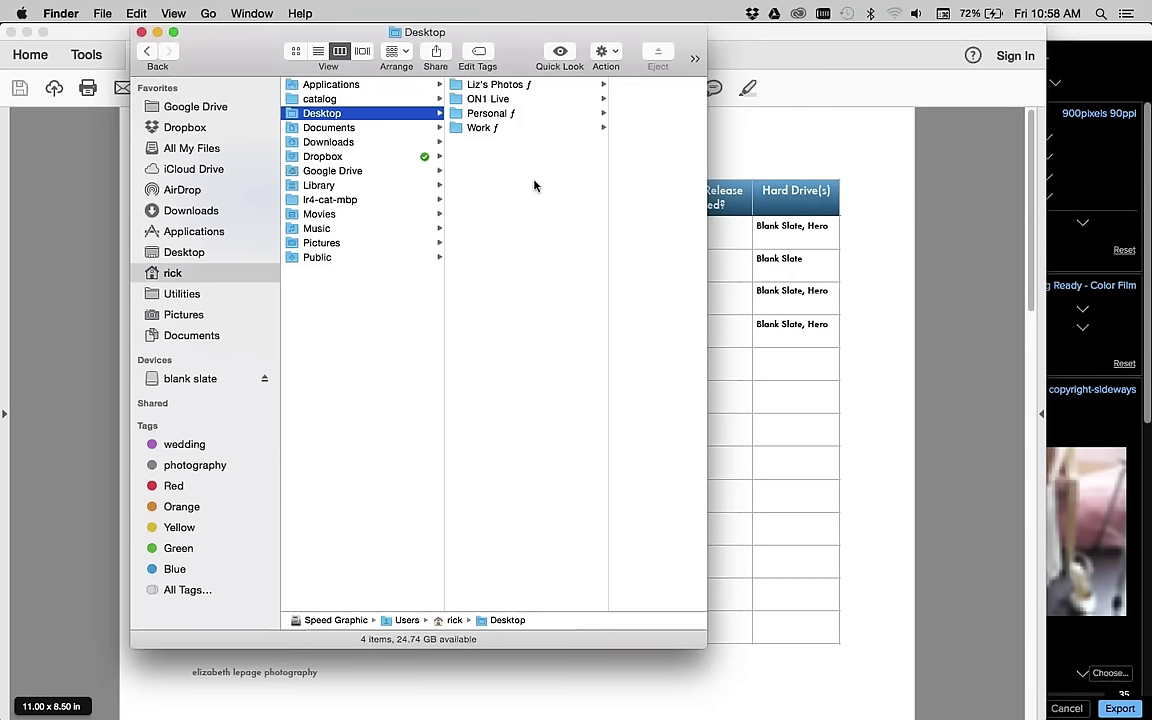
{"action": "left_click", "coordinate": [203, 378]}
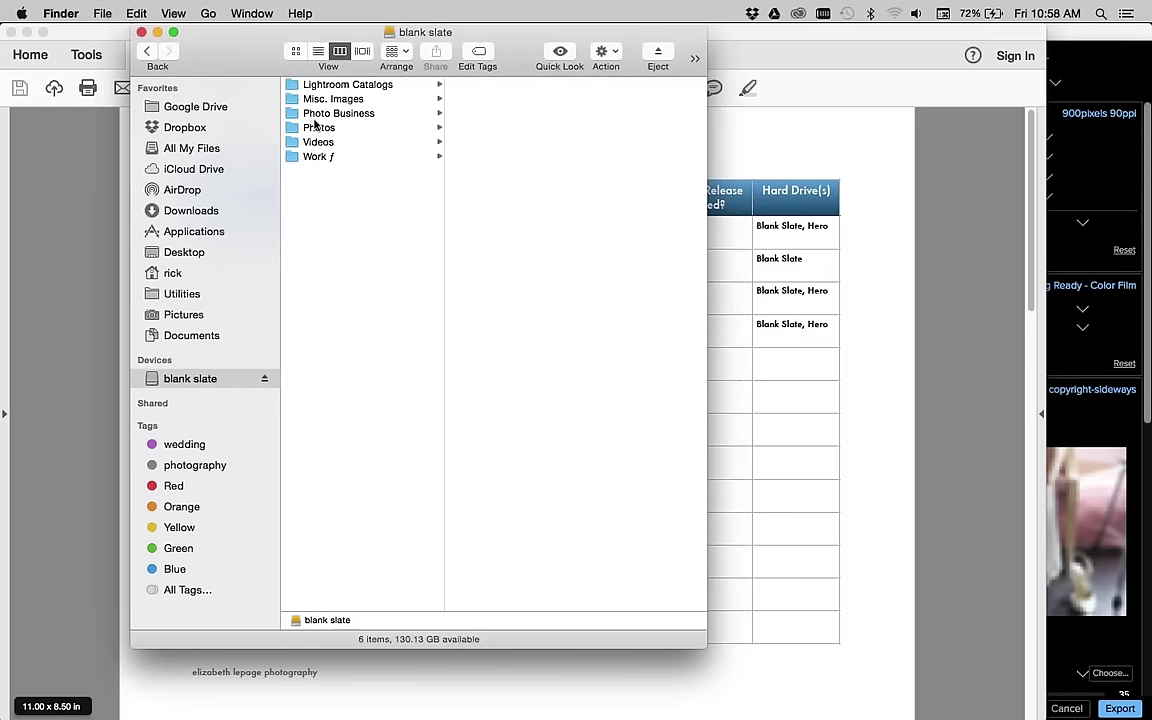
{"action": "left_click", "coordinate": [199, 256]}
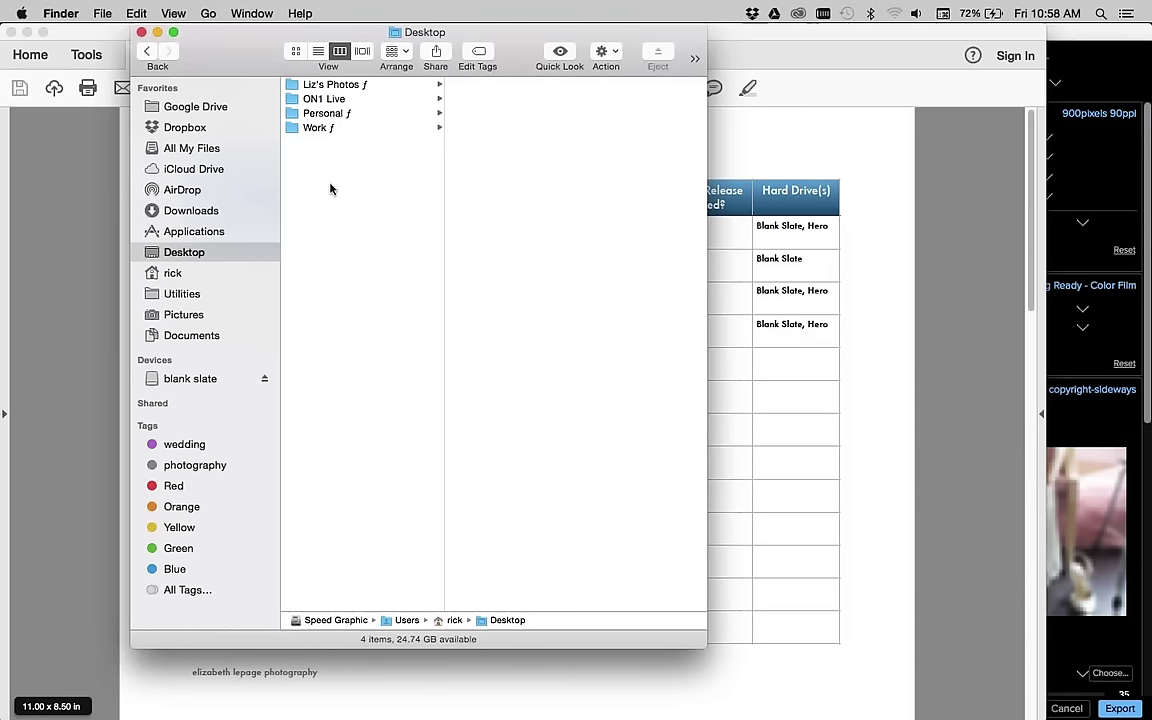
Create a new Desktop folder named 'Matt & Fawn Wedding'.
{"action": "key", "text": "super+shift+n"}
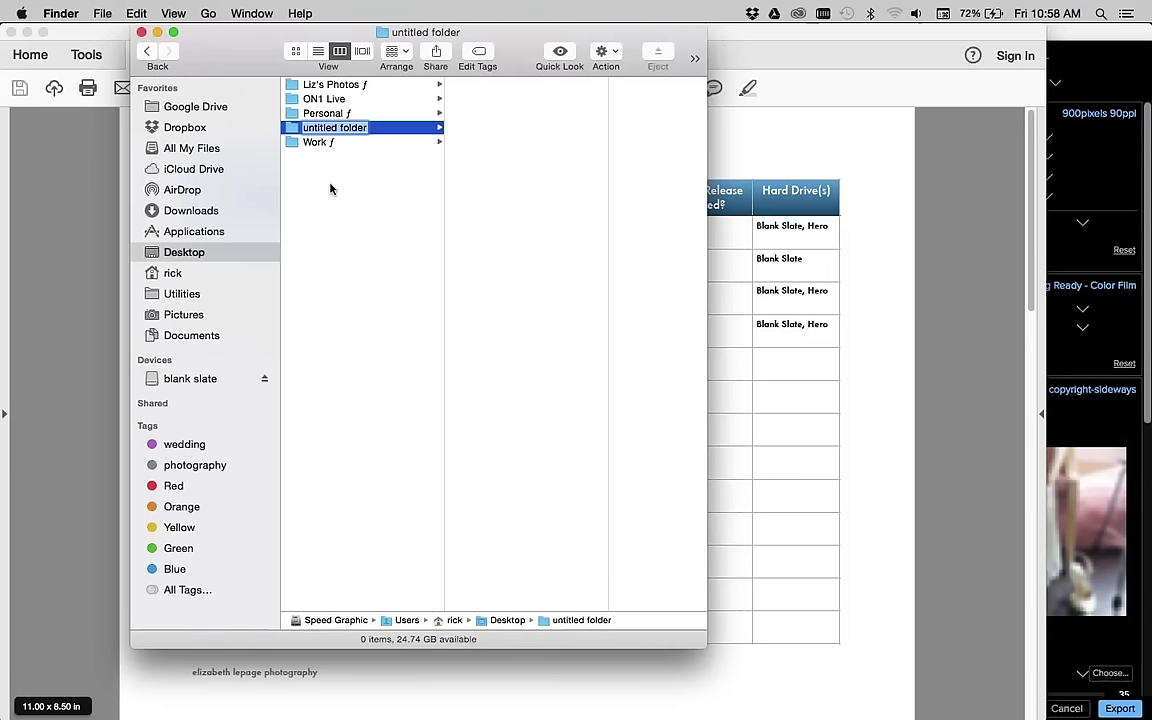
{"action": "type", "text": "Matt"}
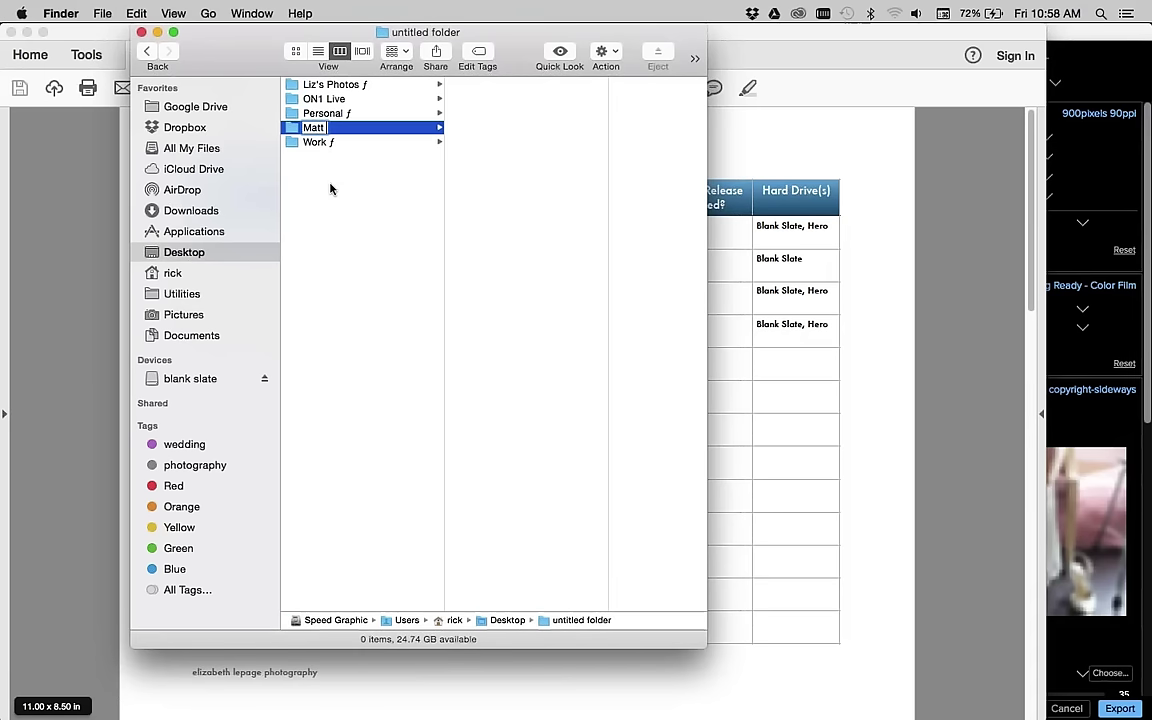
{"action": "type", "text": " & Fawn W"}
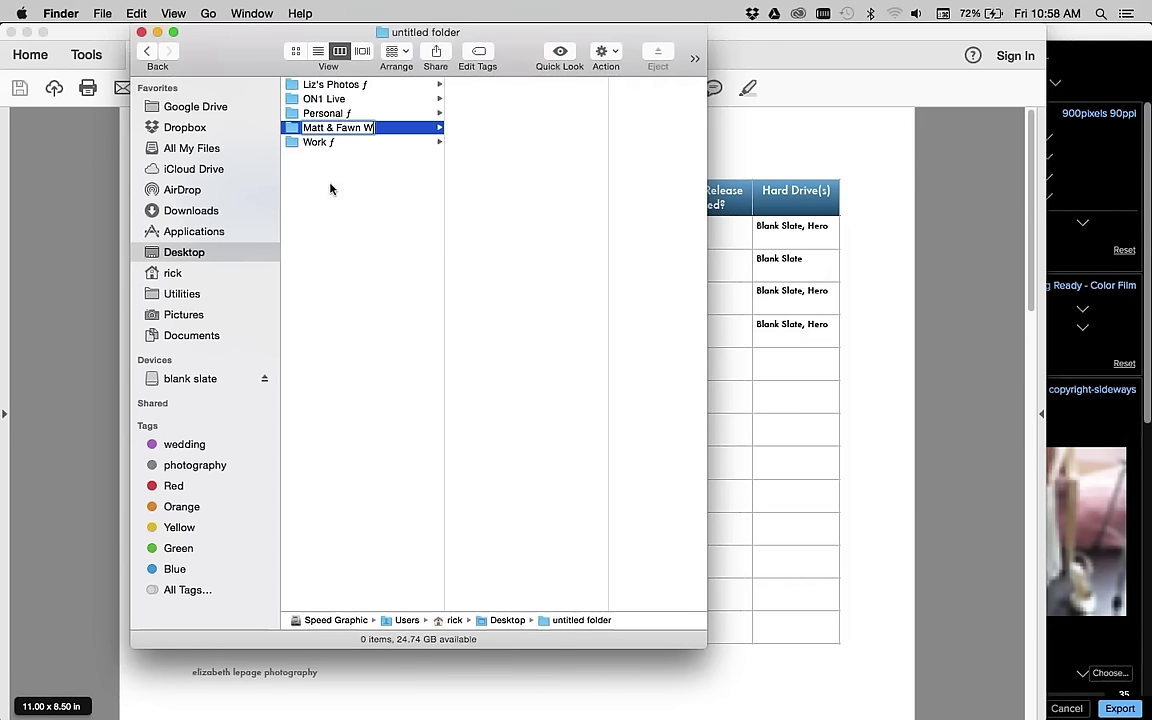
{"action": "type", "text": "edding"}
{"action": "key", "text": "Return"}
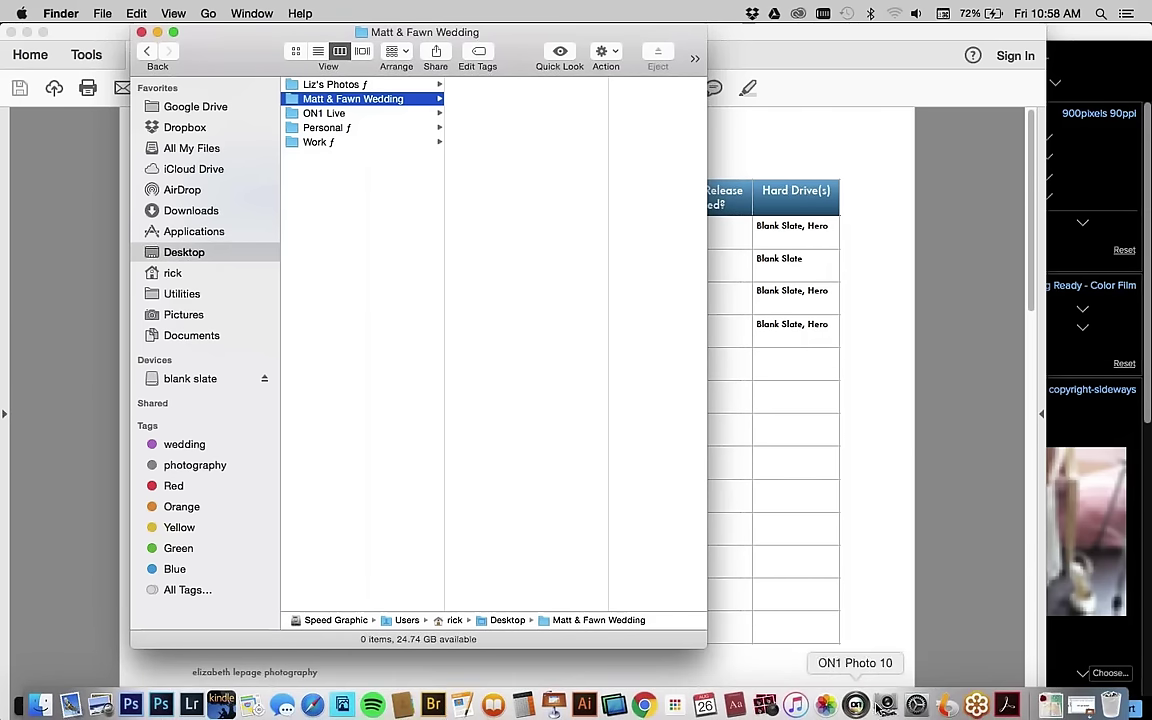
{"action": "left_click", "coordinate": [880, 708]}
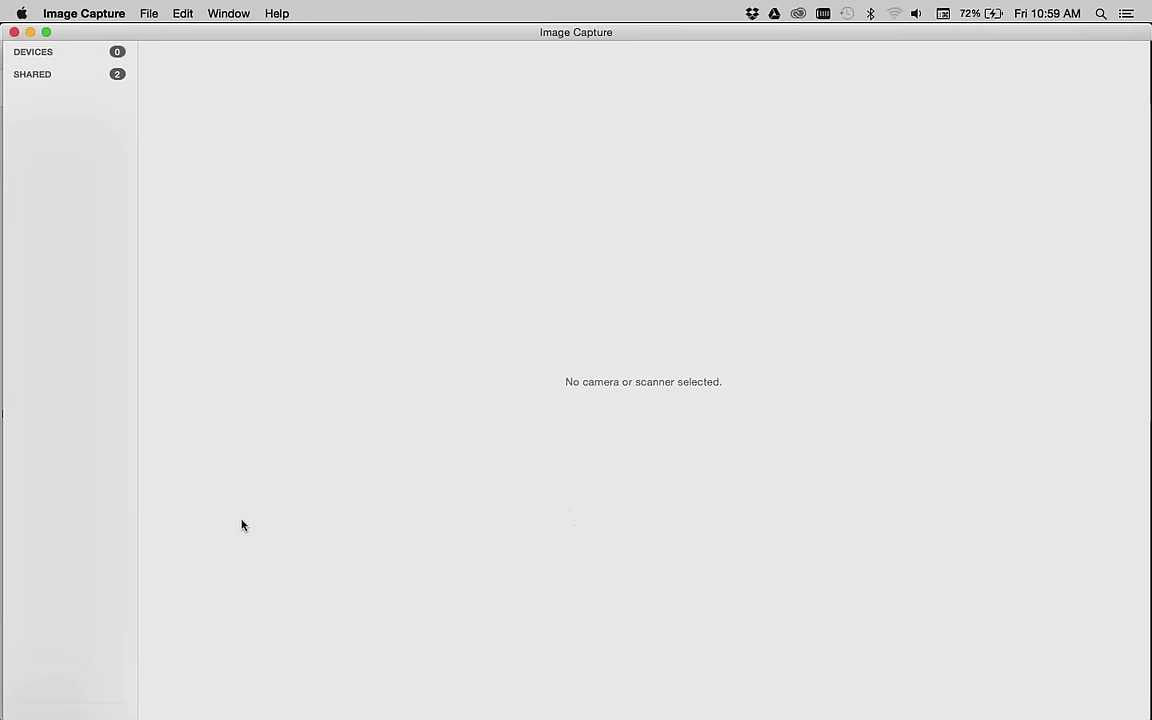
{"action": "left_click", "coordinate": [29, 33]}
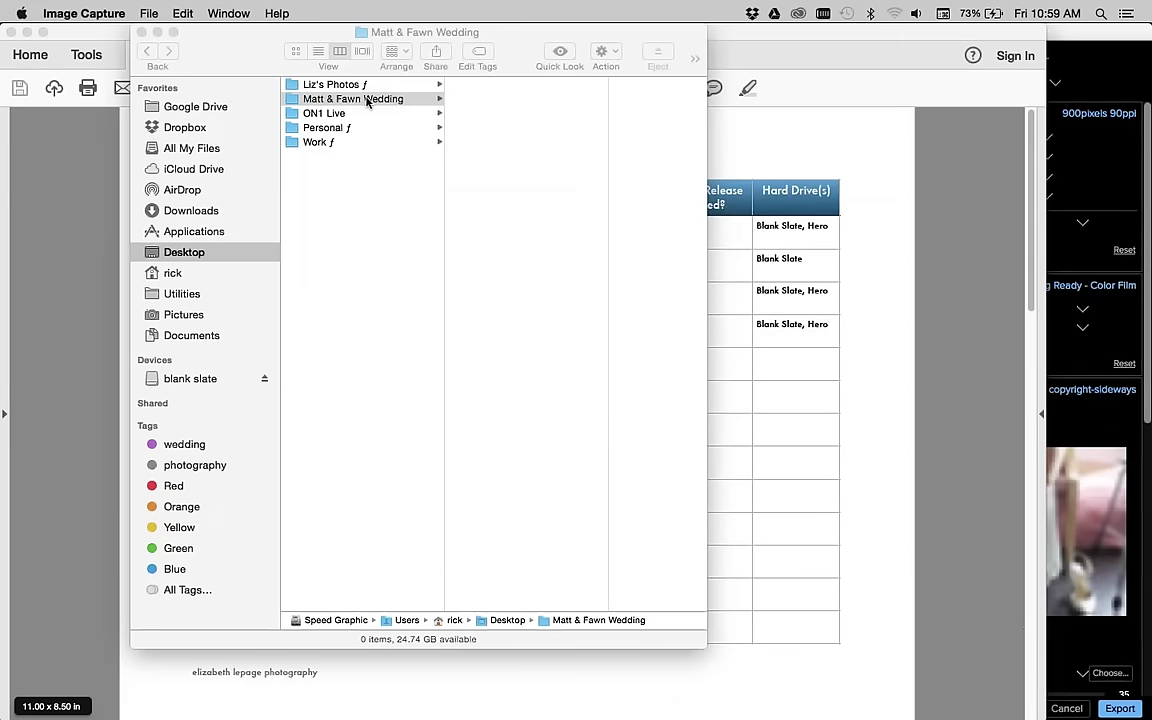
Create a 'Ceremony' subfolder inside Matt & Fawn Wedding.
{"action": "left_click", "coordinate": [367, 101]}
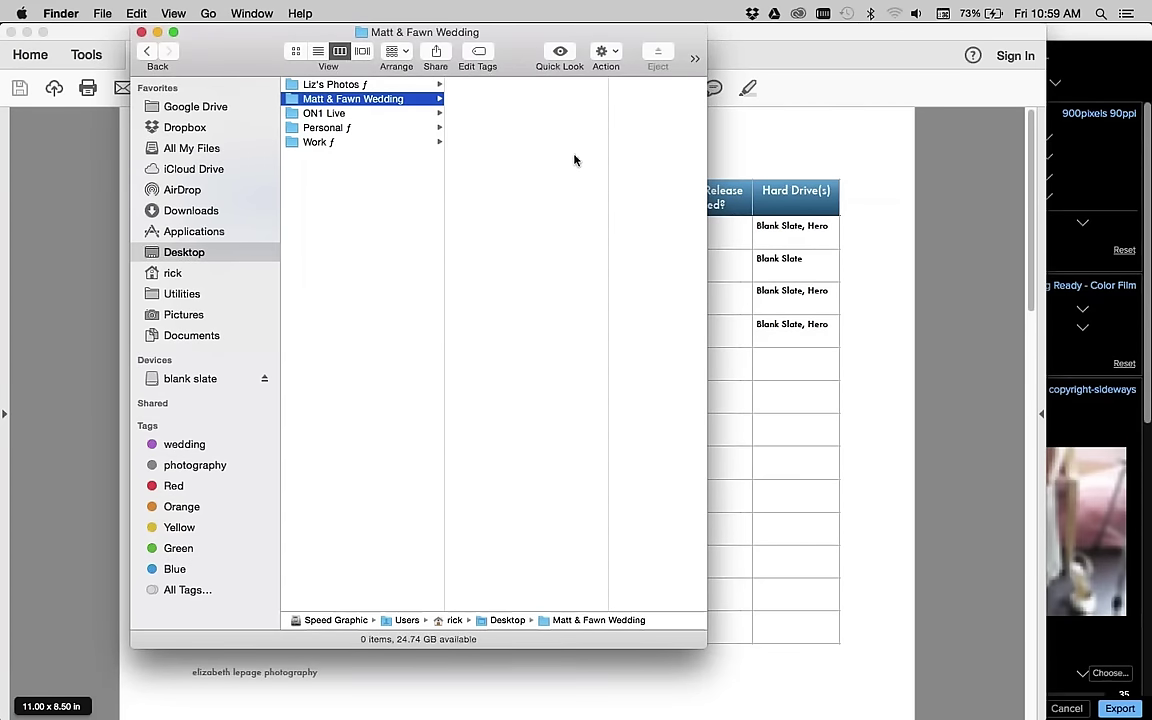
{"action": "left_click", "coordinate": [522, 166]}
{"action": "key", "text": "Left"}
{"action": "key", "text": "shift+super+n"}
{"action": "type", "text": "C"}
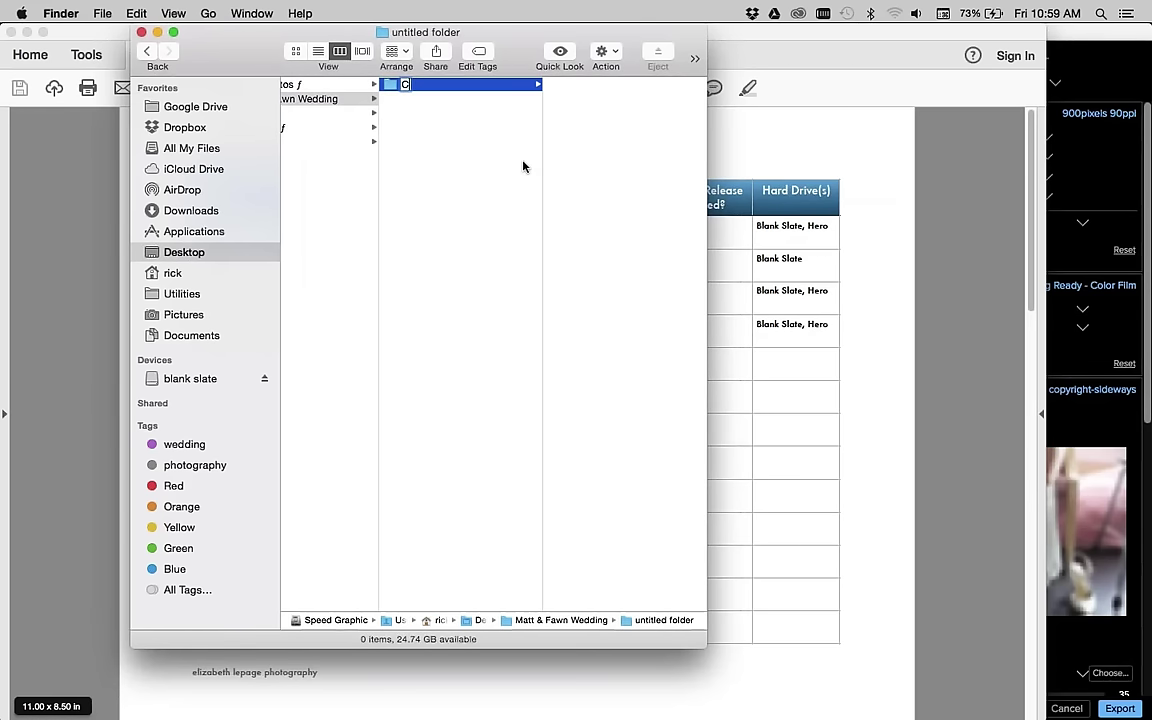
{"action": "type", "text": "eremony"}
{"action": "key", "text": "Return"}
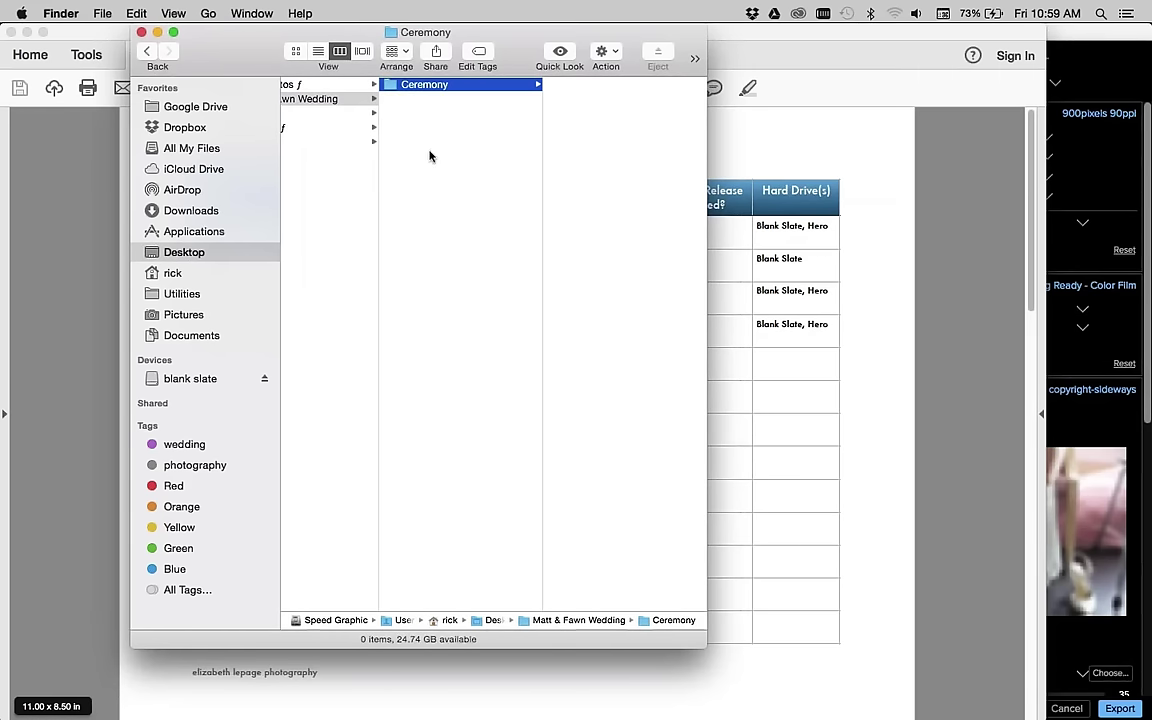
Add 'Bridal Party' and 'Photobooth' subfolders to the Matt & Fawn Wedding folder.
{"action": "key", "text": "Left"}
{"action": "key", "text": "shift+super+n"}
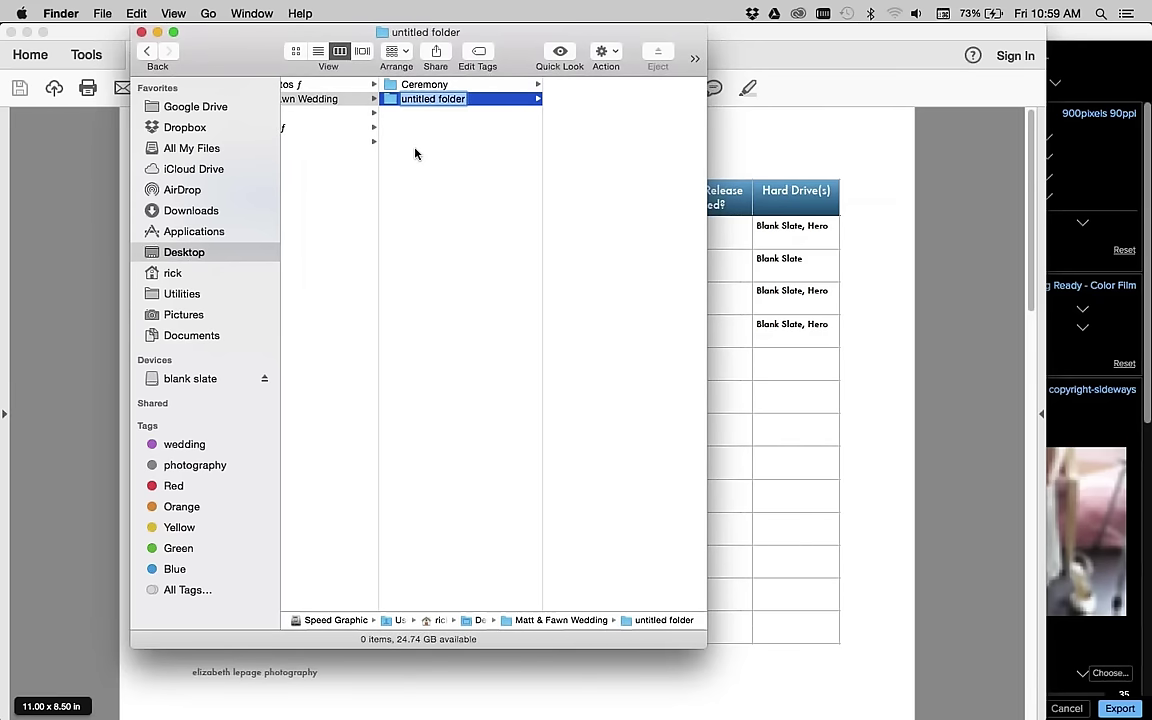
{"action": "type", "text": "Bridal"}
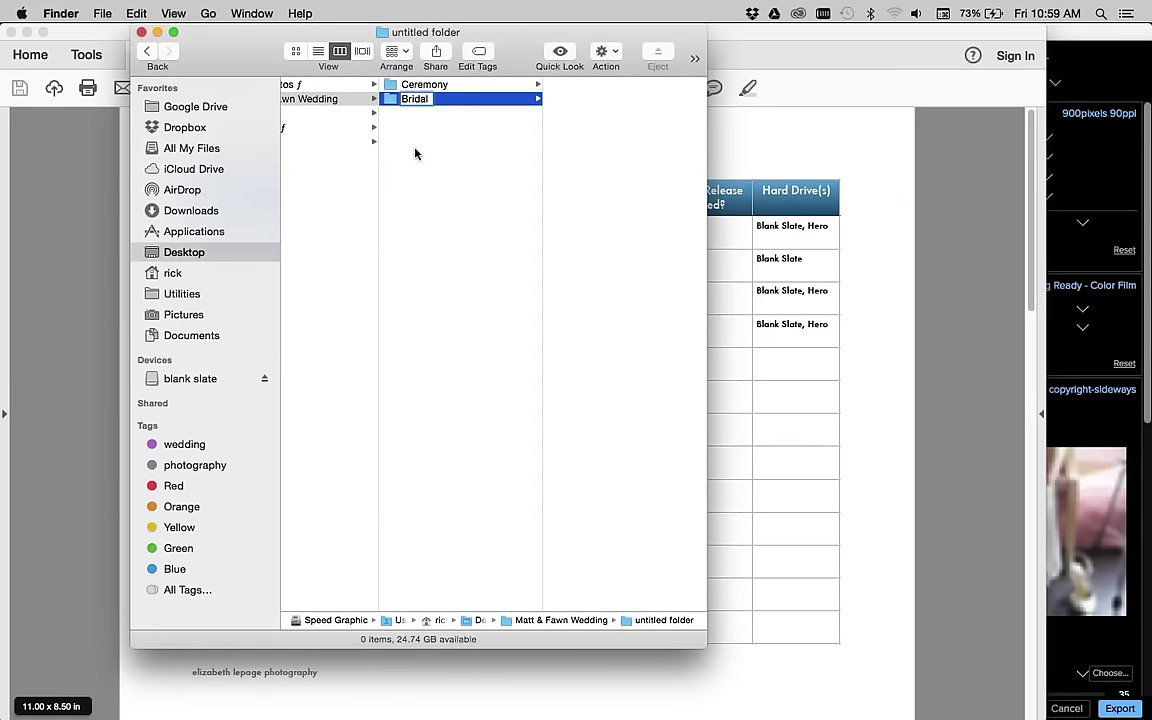
{"action": "type", "text": " Party"}
{"action": "key", "text": "Return"}
{"action": "key", "text": "Left"}
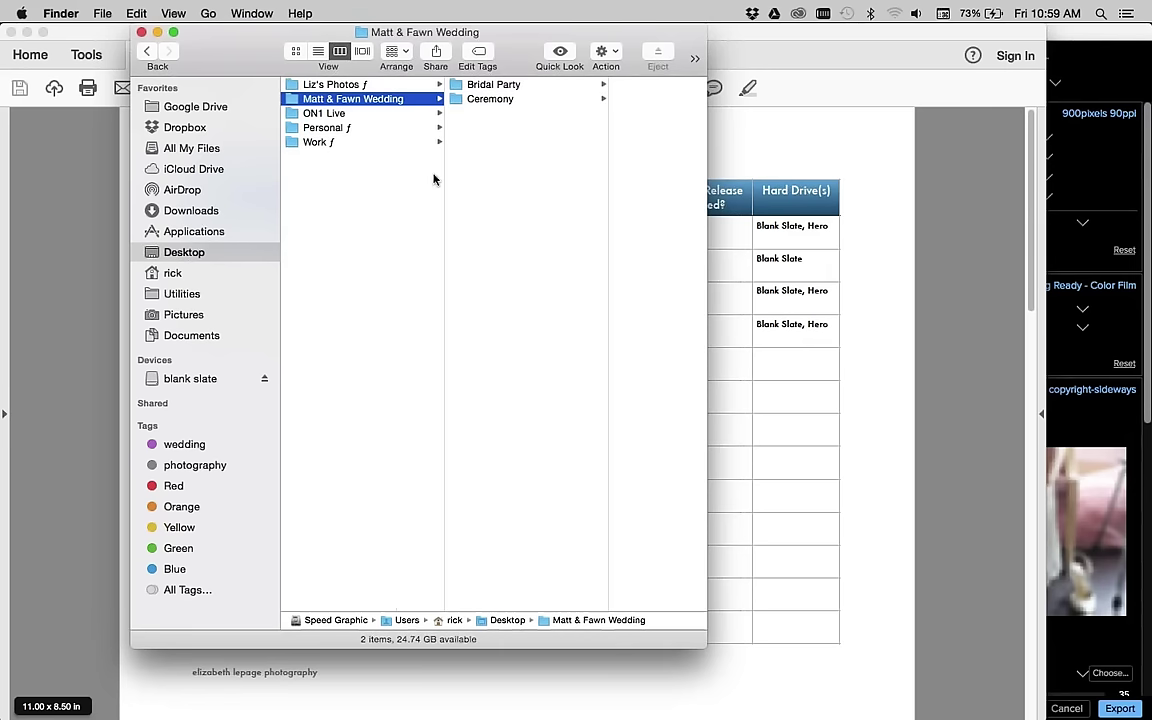
{"action": "key", "text": "super+shift+n"}
{"action": "type", "text": "Pho"}
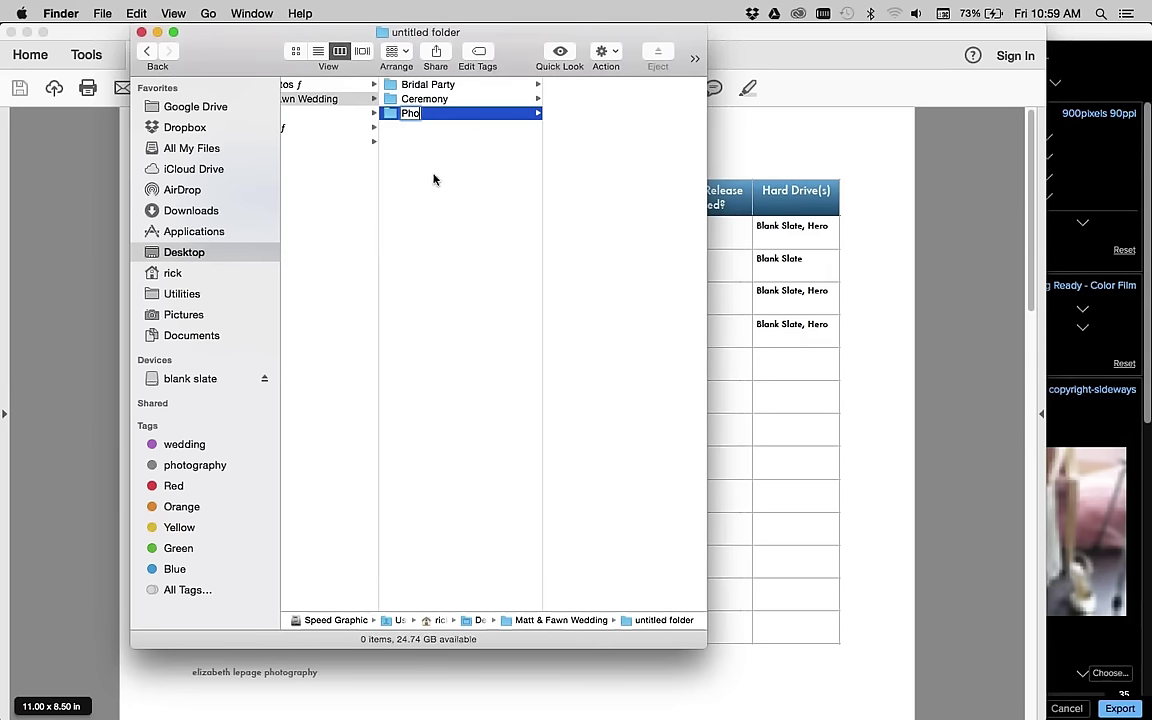
{"action": "type", "text": "tobooth"}
{"action": "key", "text": "Return"}
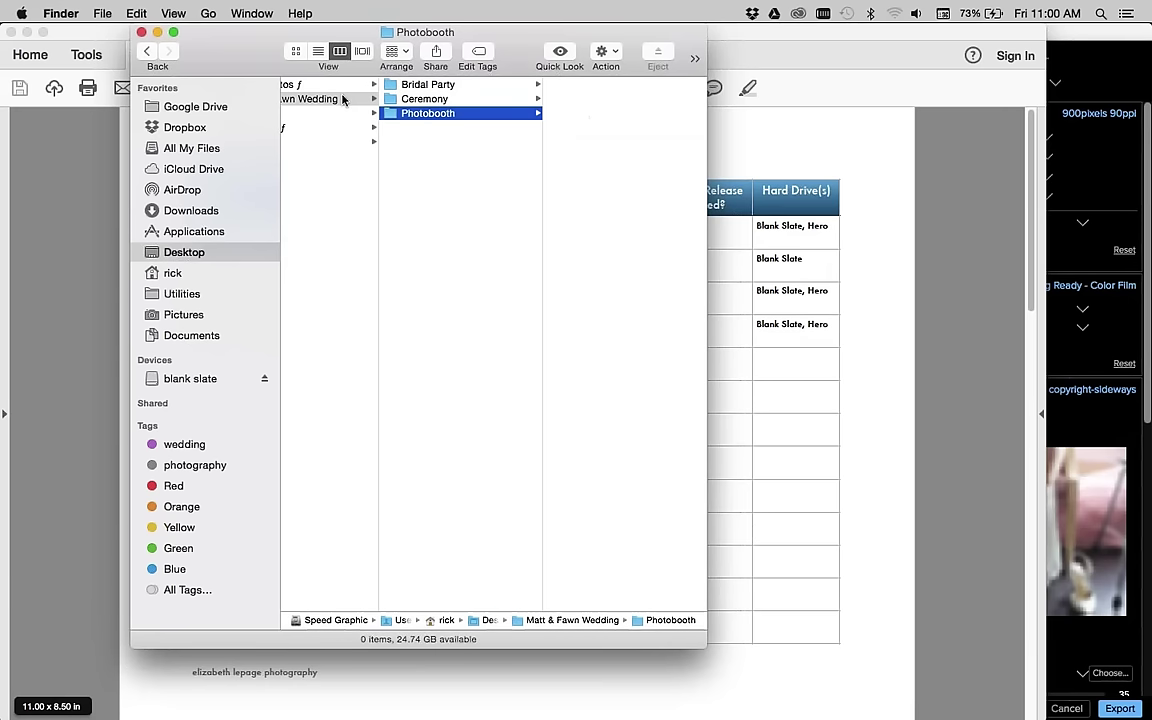
{"action": "left_click", "coordinate": [312, 99]}
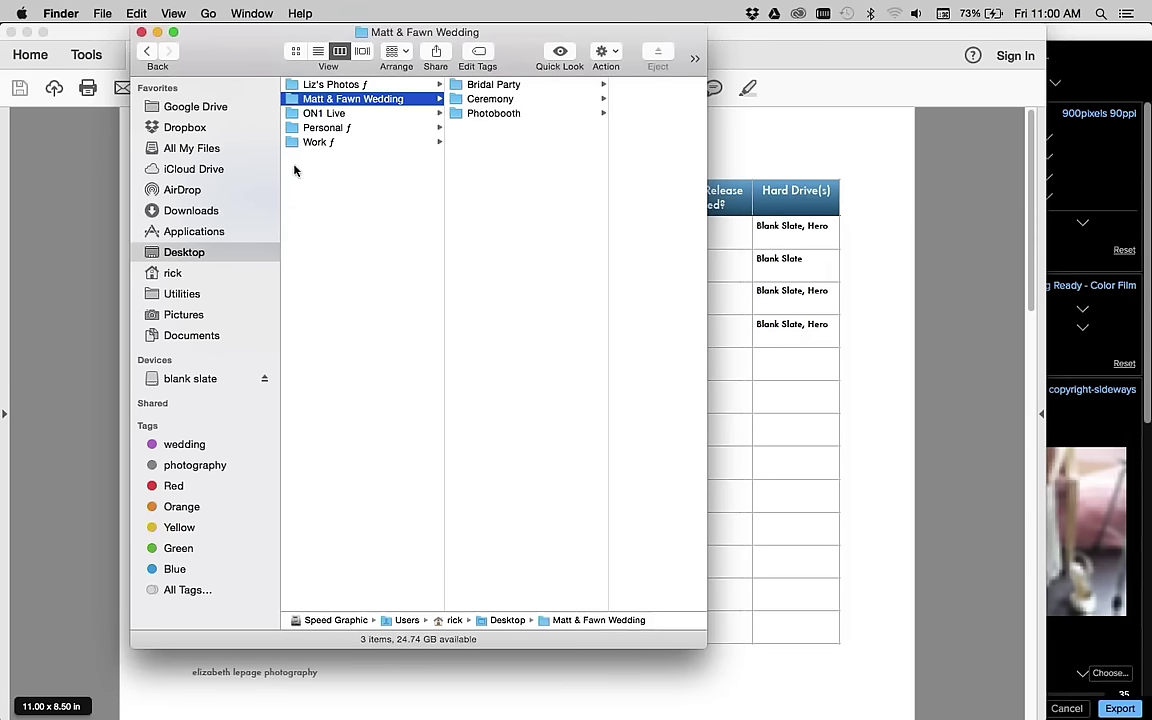
Copy Matt & Fawn Wedding to the blank slate drive and place it in the drive's Photos folder.
{"action": "left_click_drag", "start_coordinate": [353, 98], "coordinate": [190, 378]}
{"action": "left_click", "coordinate": [190, 378]}
{"action": "left_click", "coordinate": [348, 99]}
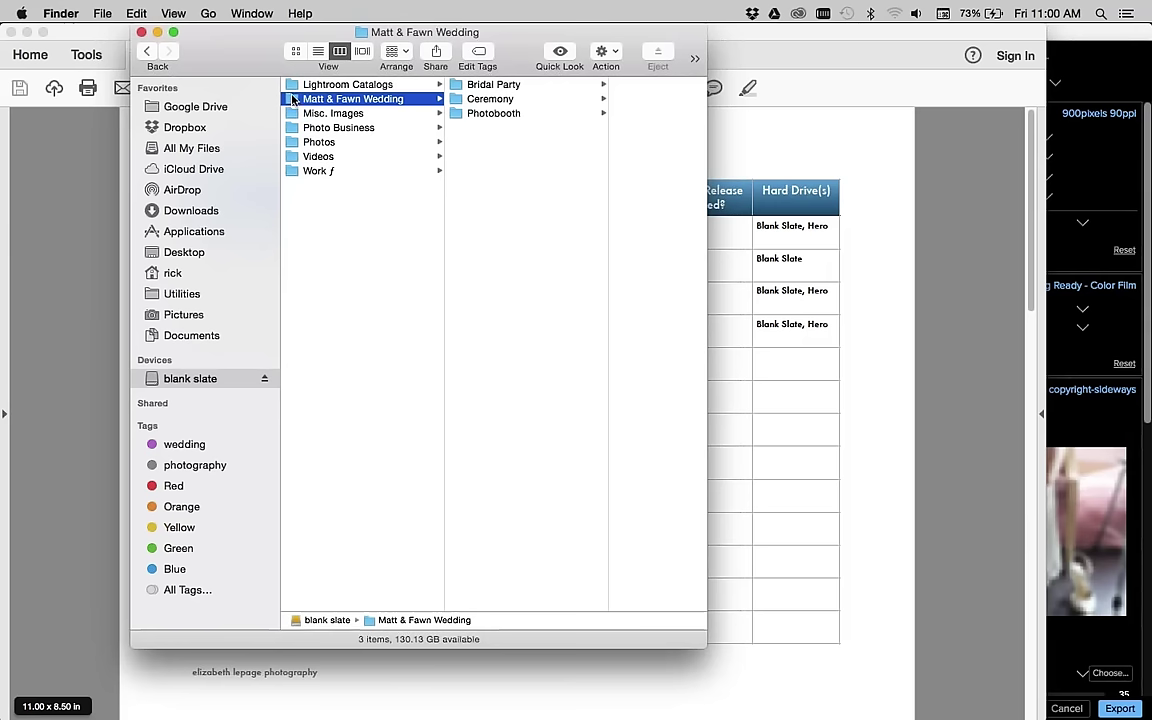
{"action": "left_click_drag", "start_coordinate": [293, 99], "coordinate": [532, 548]}
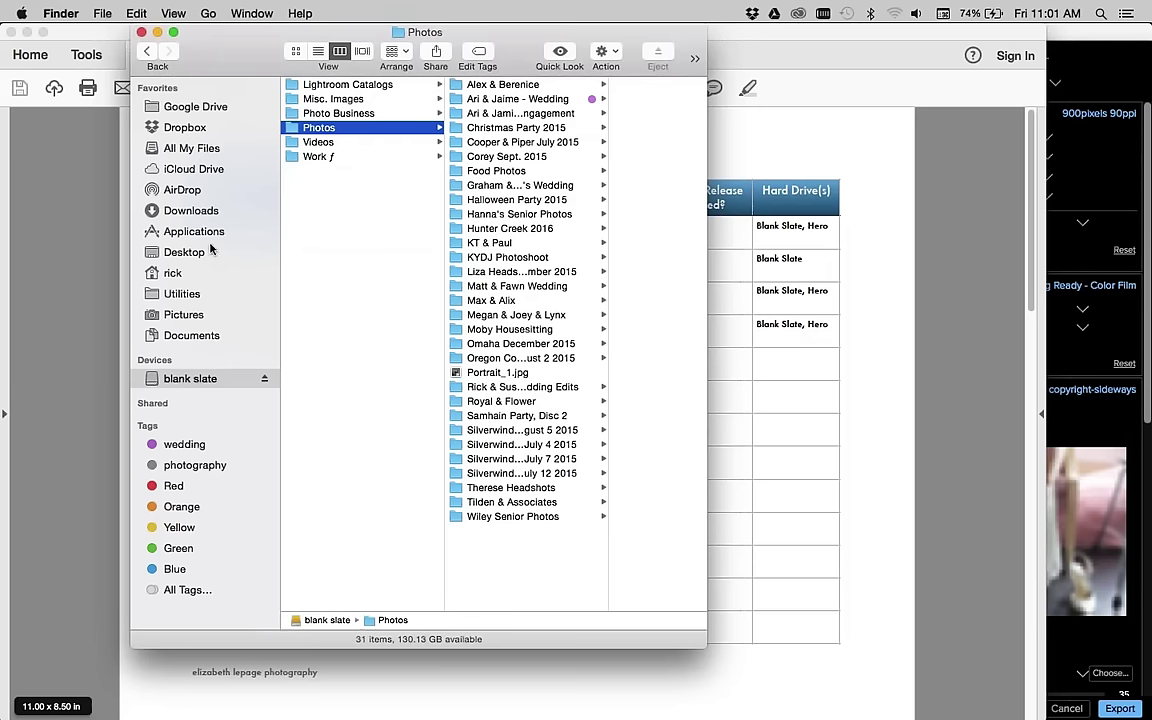
Return the Finder window to the Desktop folder showing Matt & Fawn Wedding.
{"action": "left_click", "coordinate": [197, 253]}
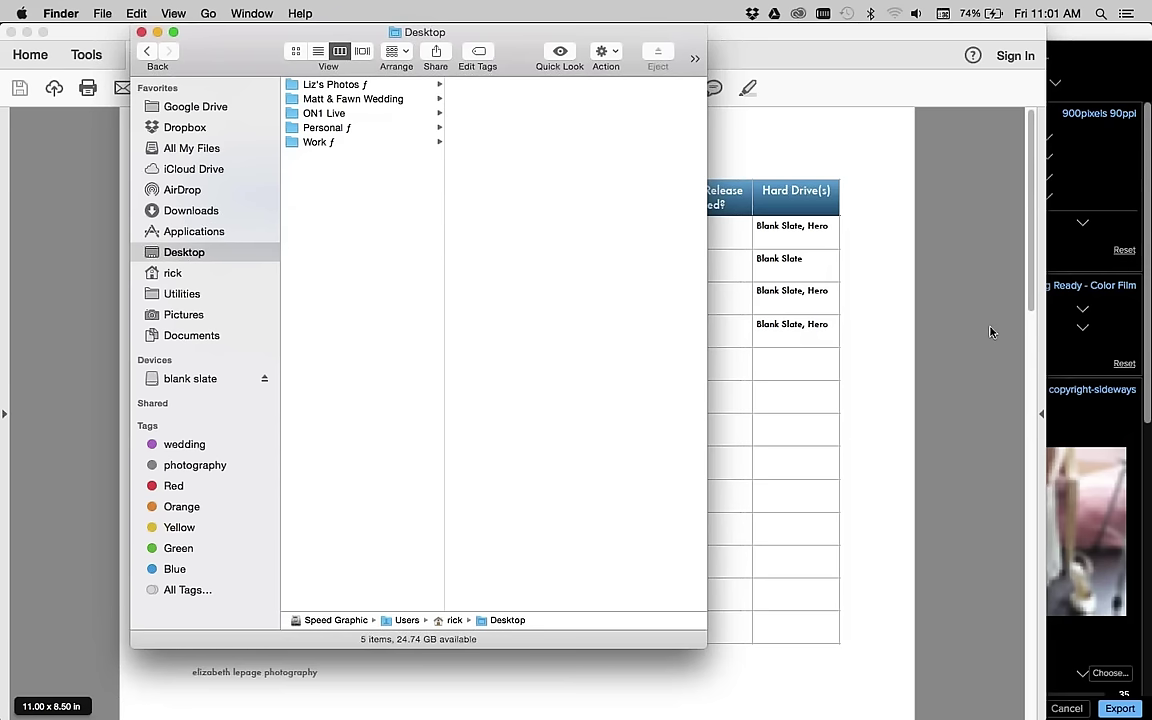
Bring the Acrobat Reader window with client info sheet 2.pdf to the front.
{"action": "left_click", "coordinate": [789, 39]}
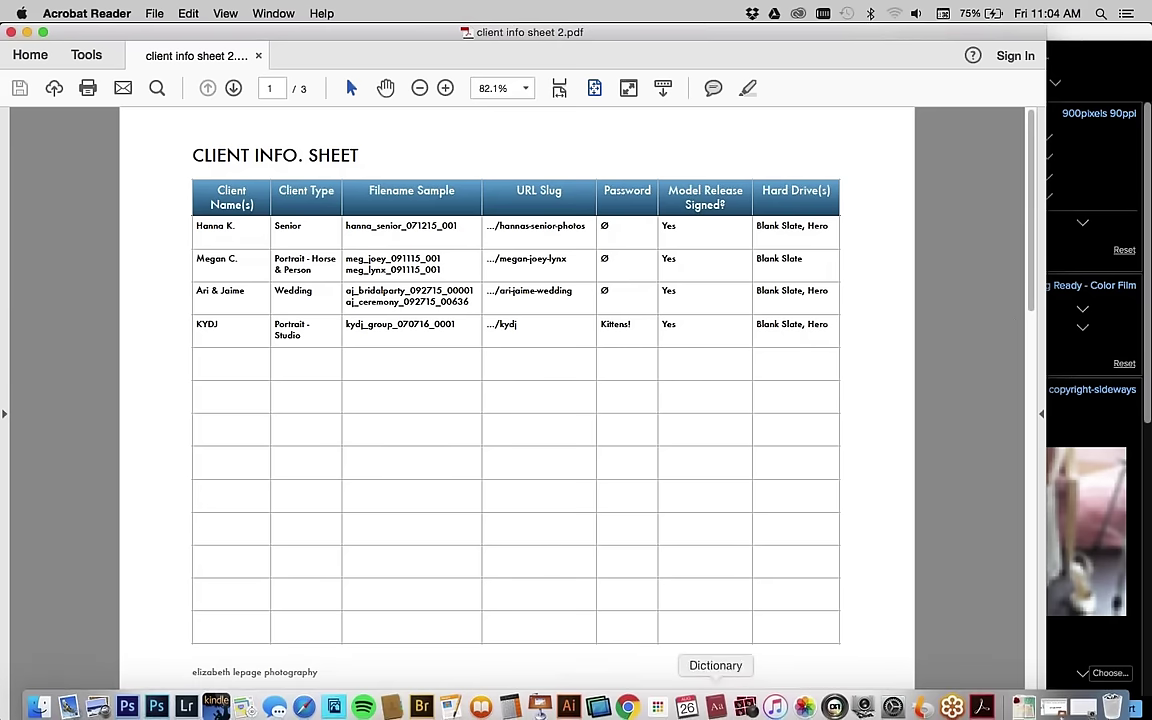
Review the client table in client info sheet 2.pdf: slugs, model releases and hard drives.
{"action": "mouse_move", "coordinate": [300, 706]}
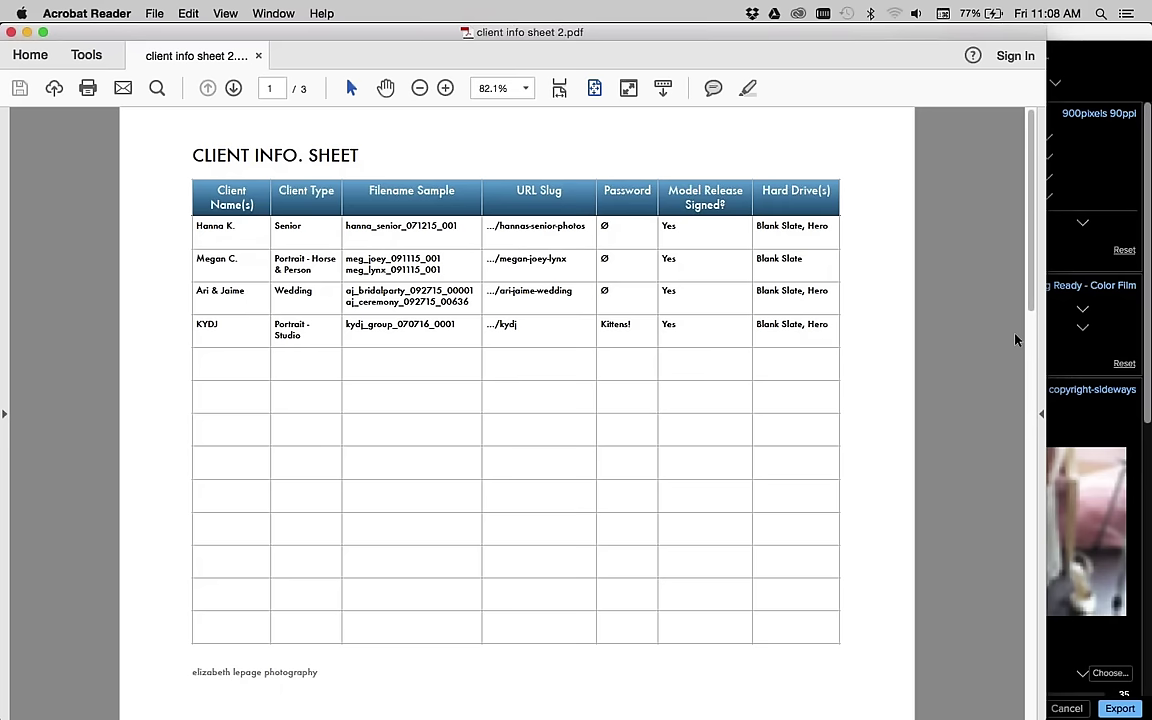
{"action": "mouse_move", "coordinate": [720, 712]}
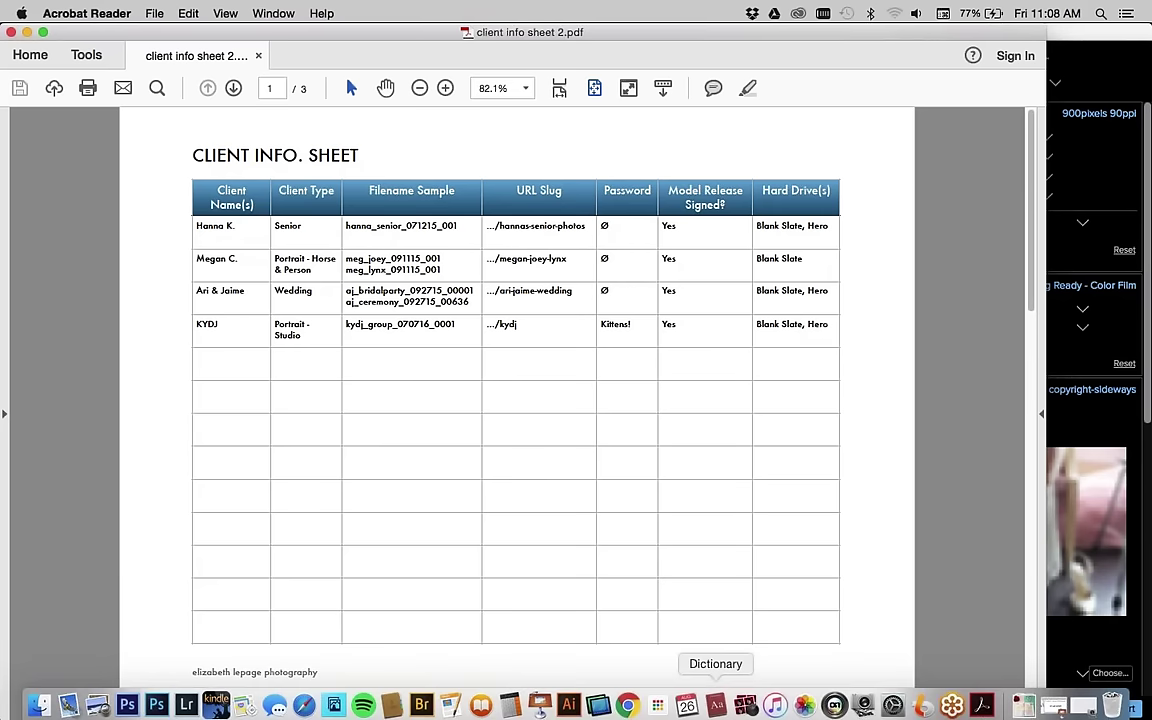
Open the photographer's Instagram profile from her website in Chrome and browse its photo grid.
{"action": "left_click", "coordinate": [630, 707]}
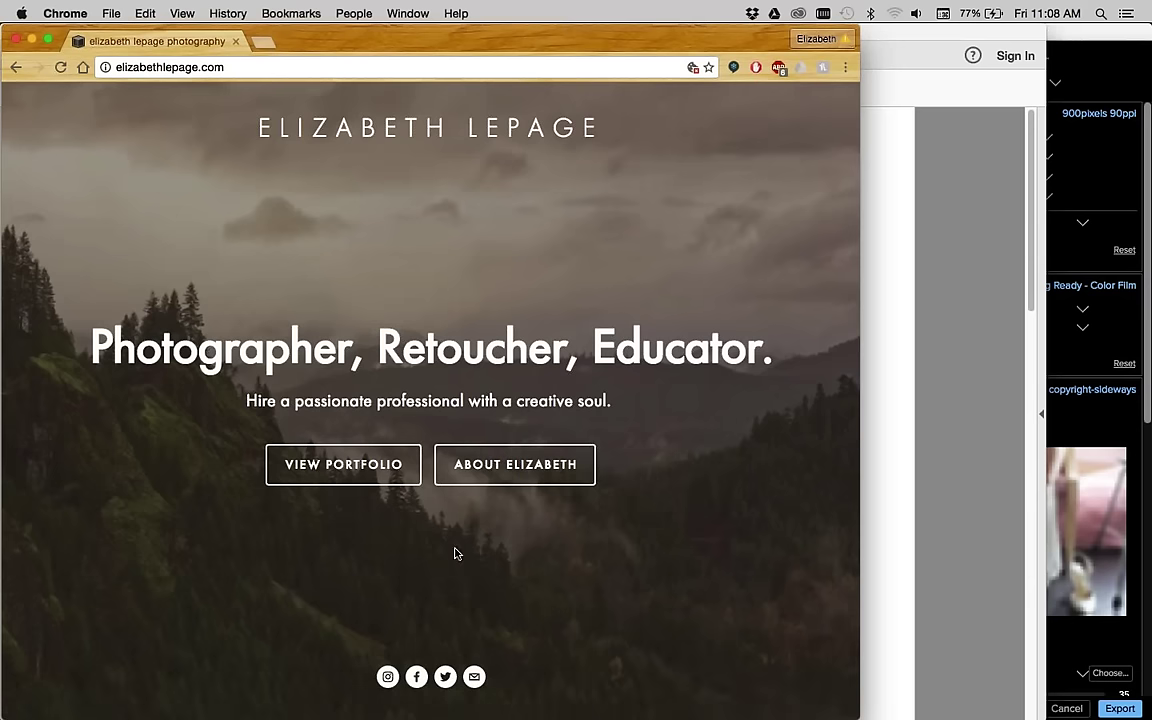
{"action": "left_click", "coordinate": [388, 676]}
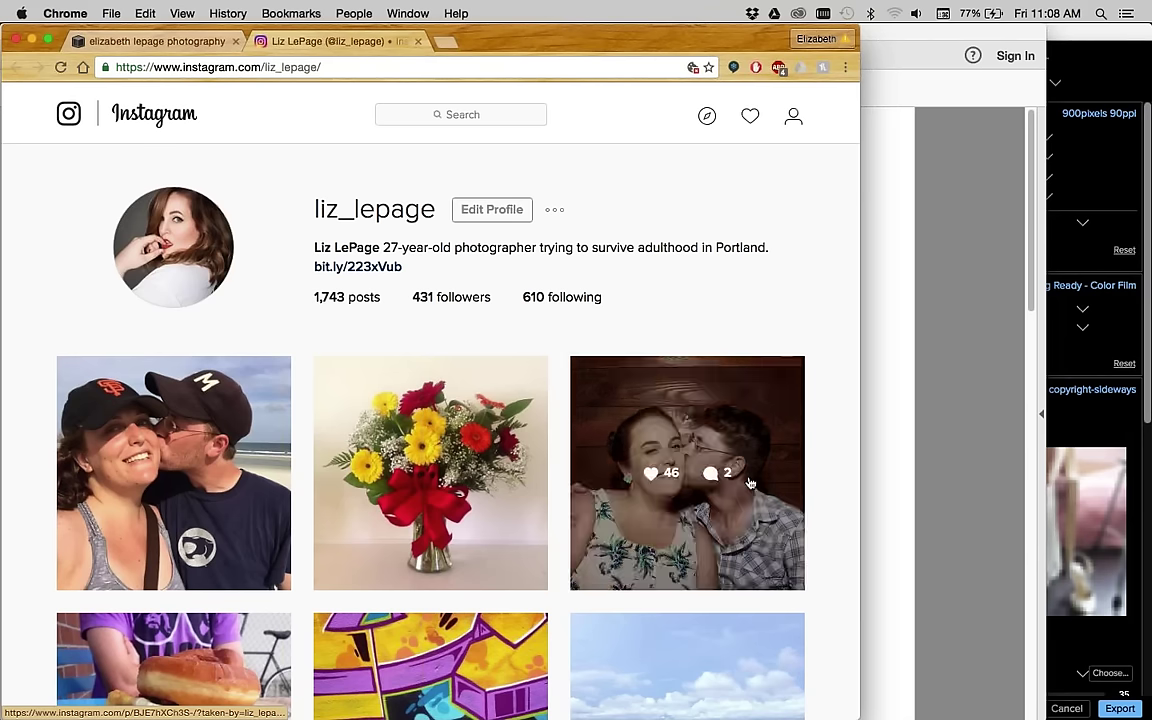
{"action": "scroll", "coordinate": [840, 500], "scroll_direction": "down", "scroll_amount": 10}
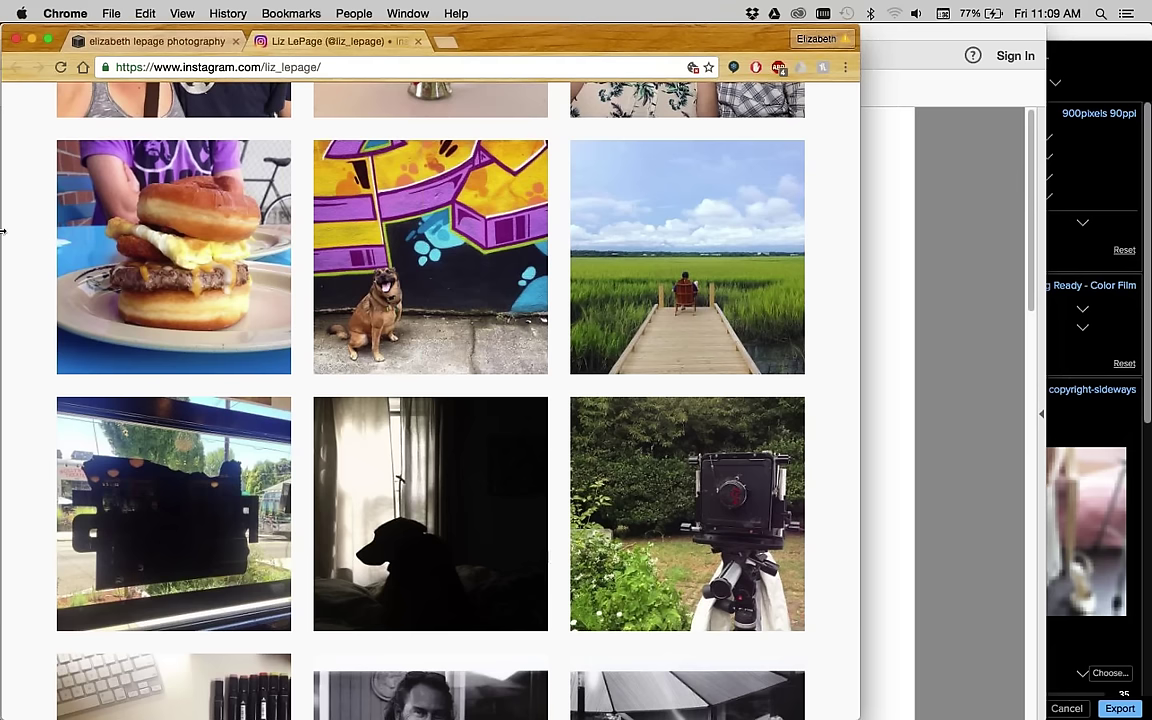
{"action": "scroll", "coordinate": [333, 165], "scroll_direction": "up", "scroll_amount": 10}
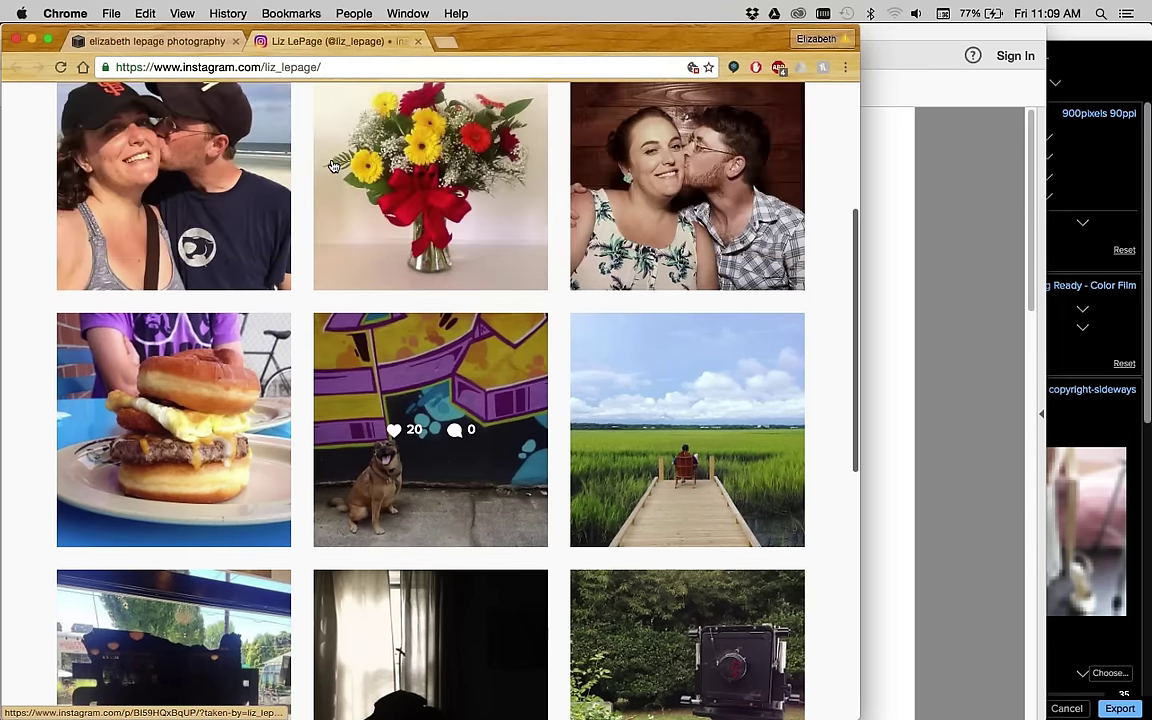